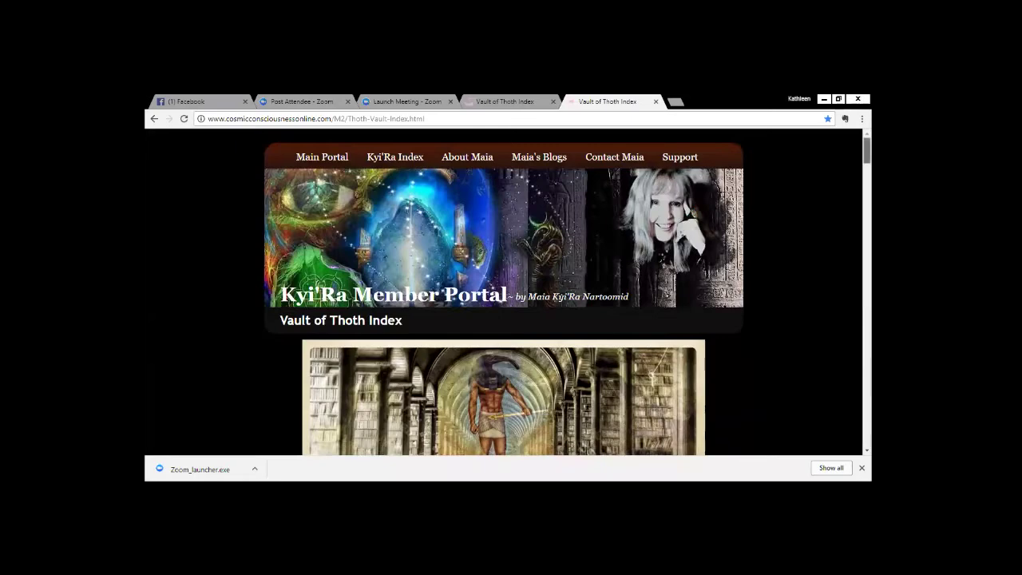
# Open The Book of ii PDF from the Source / Temple Doors Catalog list in the Vault of Thoth Index
pyautogui.scroll(-1, 504, 292)
pyautogui.scroll(-8, 576, 219)
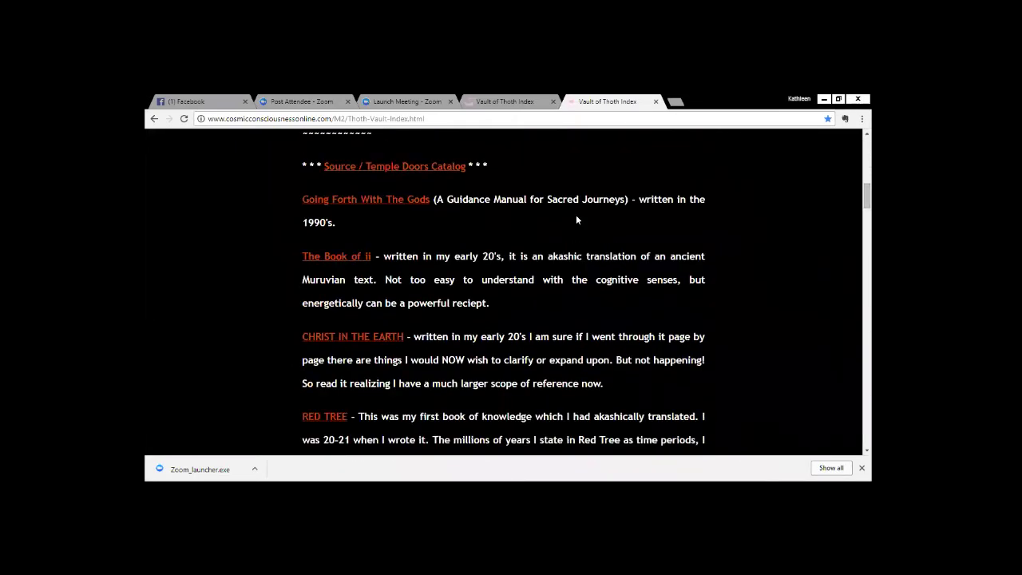
pyautogui.click(354, 257)
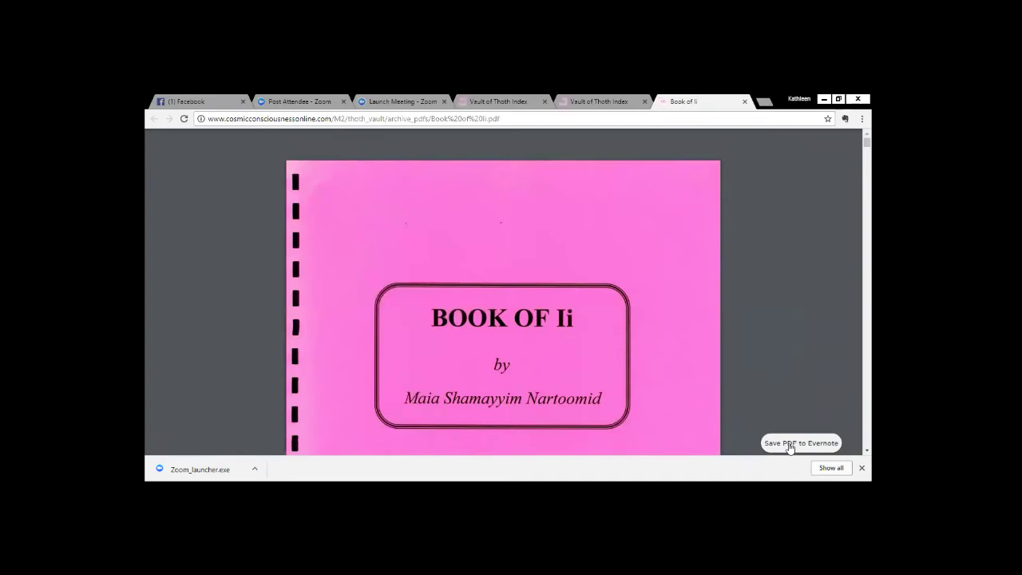
# Open the Evernote clipper on the PDF, view its notebook list, and close the clipper without saving
pyautogui.click(790, 445)
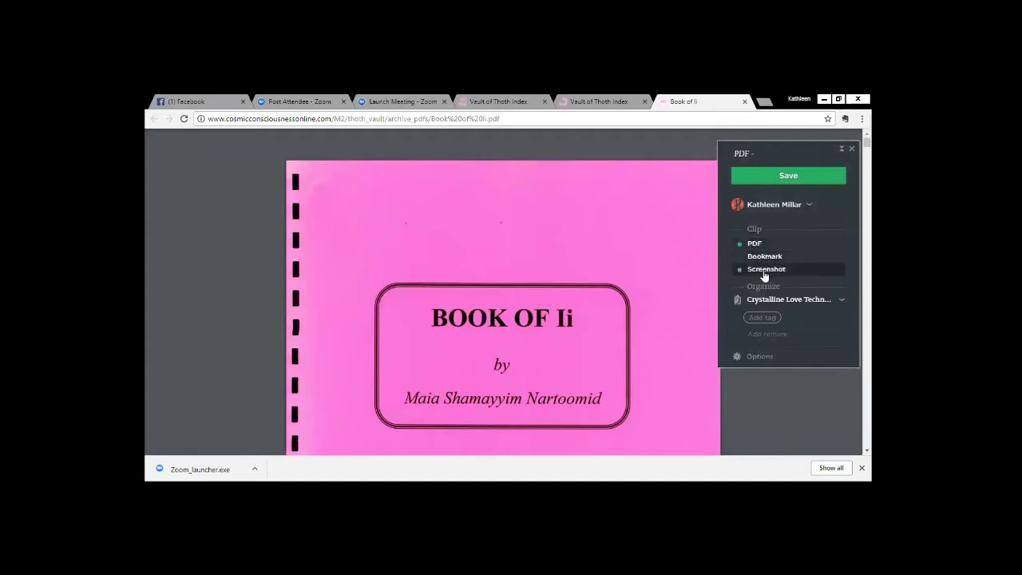
pyautogui.click(843, 302)
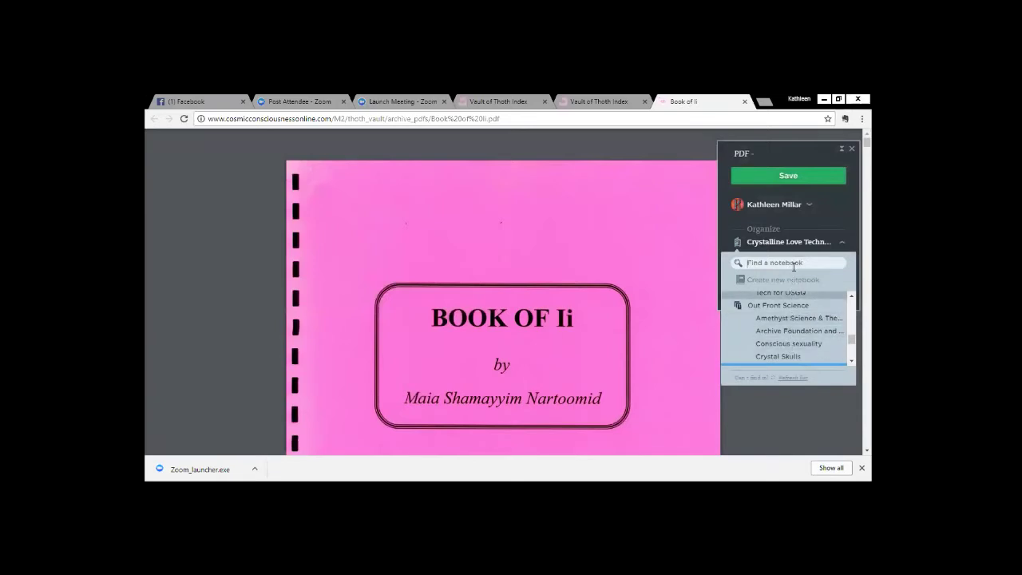
pyautogui.click(853, 152)
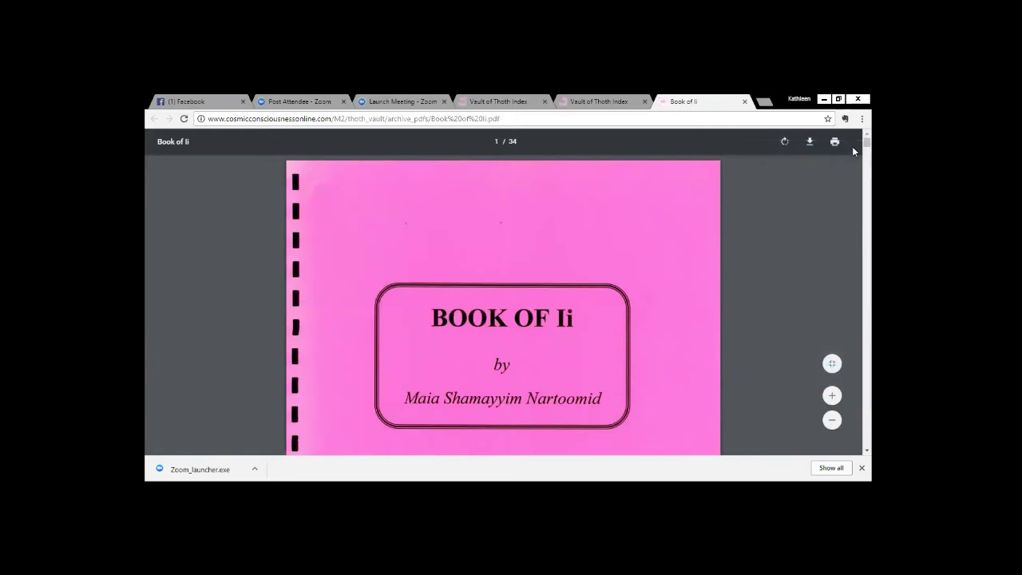
# Close the Book of Ii PDF and the duplicate Vault of Thoth Index page
pyautogui.click(745, 102)
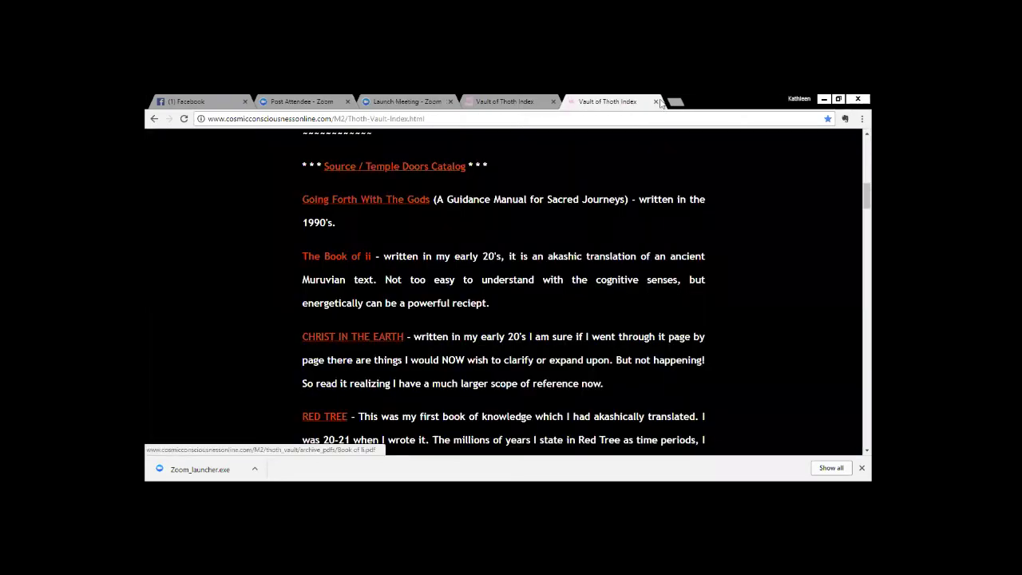
pyautogui.click(656, 102)
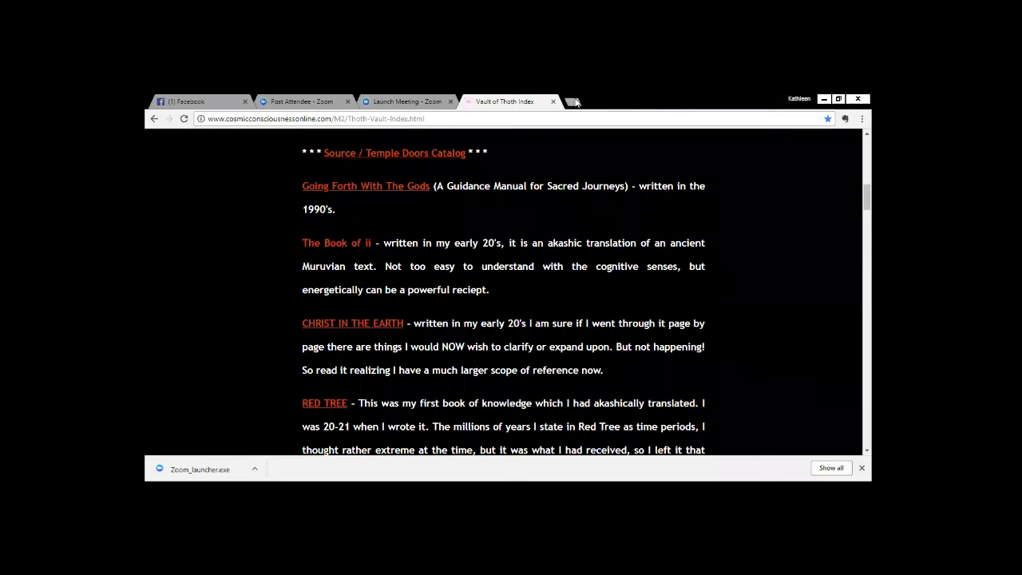
# Search Google for "metatron maia" in a new tab
pyautogui.click(574, 101)
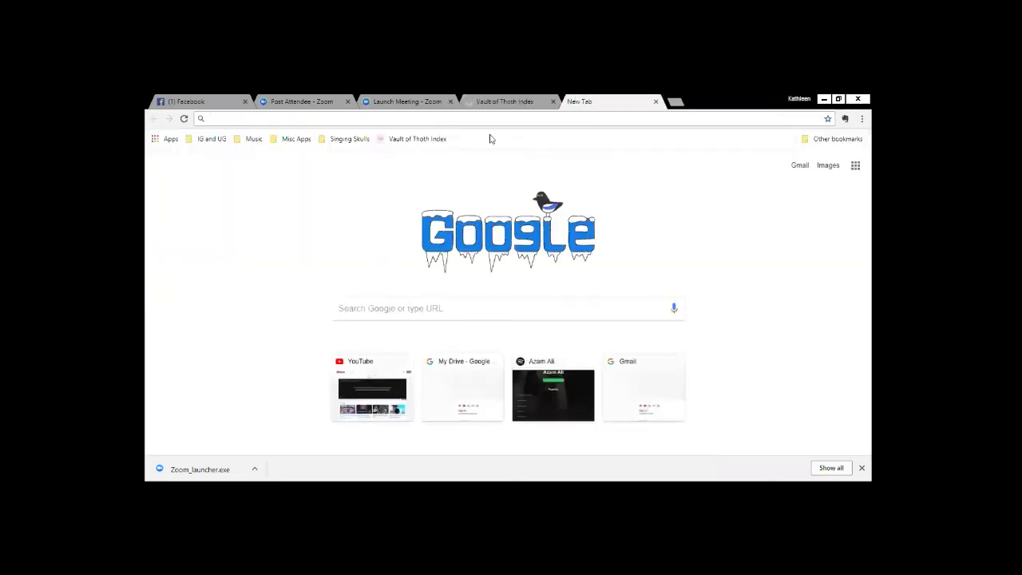
pyautogui.write('ma')
pyautogui.press('BackSpace')
pyautogui.press('BackSpace')
pyautogui.write('etat')
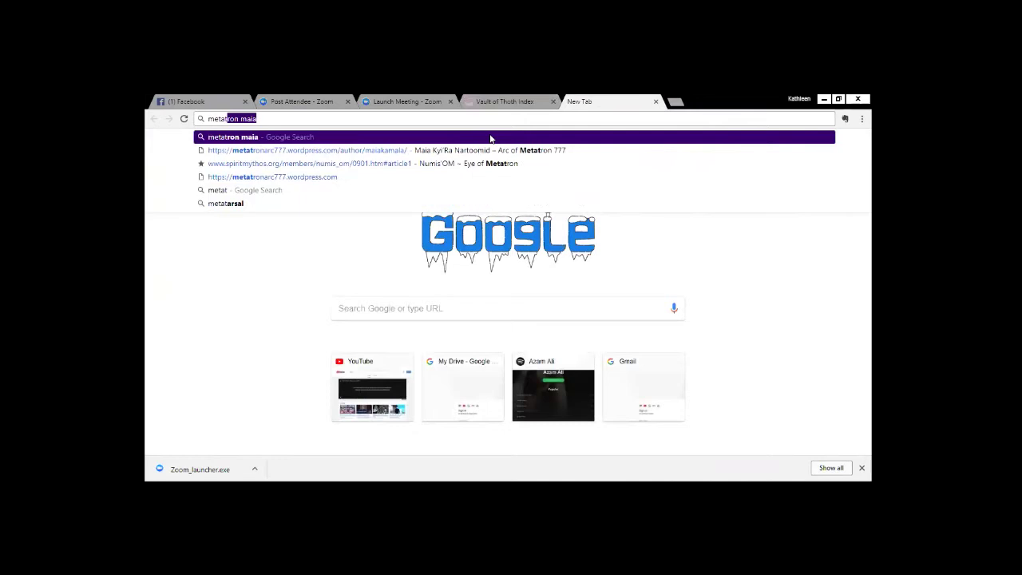
pyautogui.press('Return')
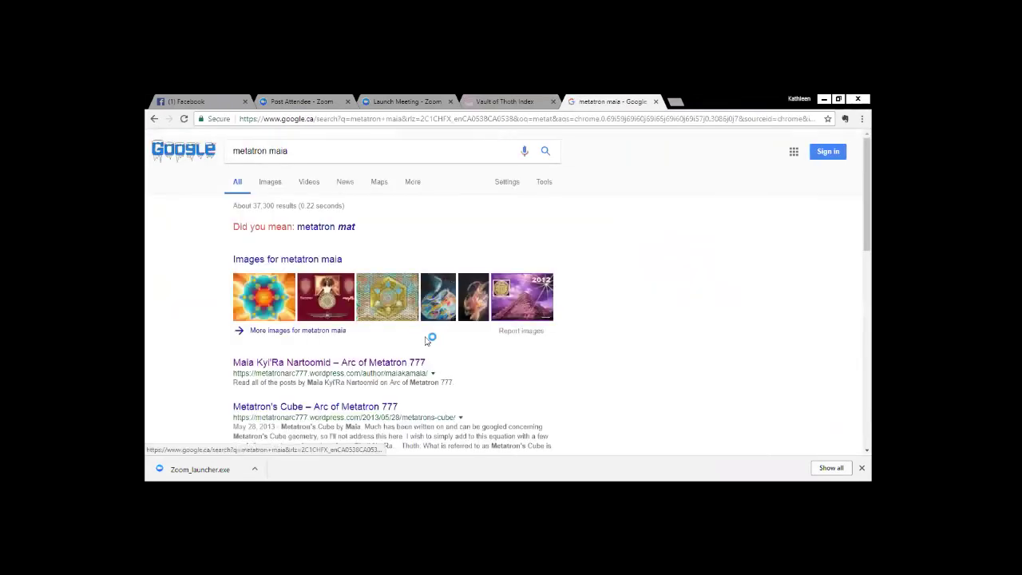
# Open the author page of the Arc of Metatron 777 blog from the search results
pyautogui.click(386, 365)
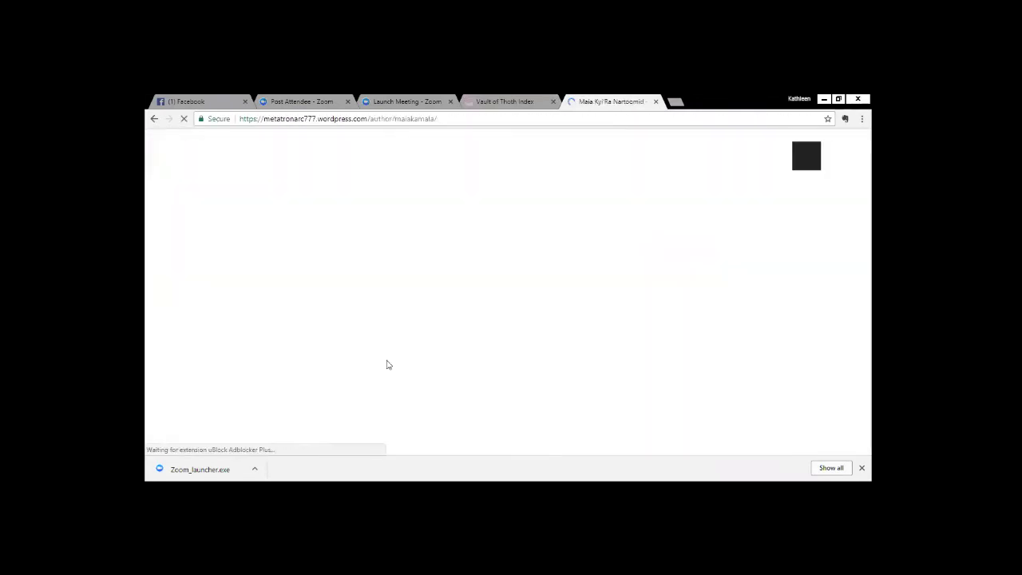
pyautogui.click(155, 119)
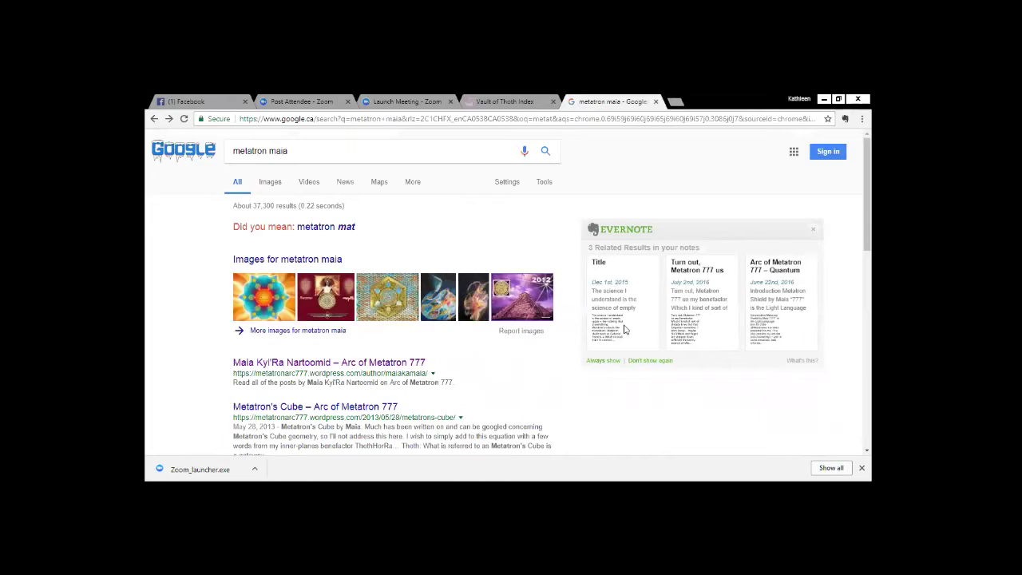
pyautogui.click(386, 365)
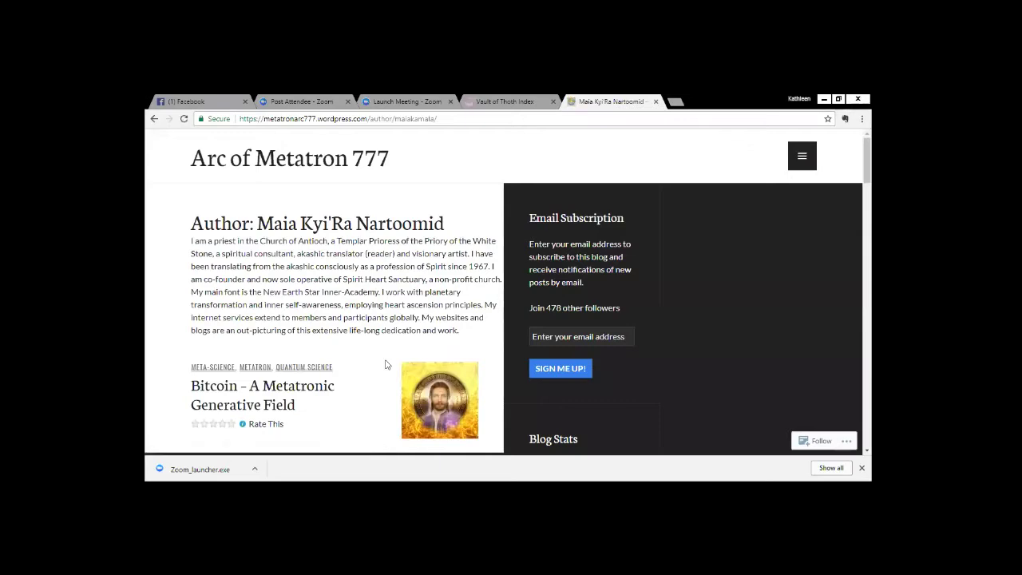
# Select the whole author biography paragraph and open the Evernote Web Clipper on that selection
pyautogui.doubleClick(202, 251)
pyautogui.tripleClick(202, 251)
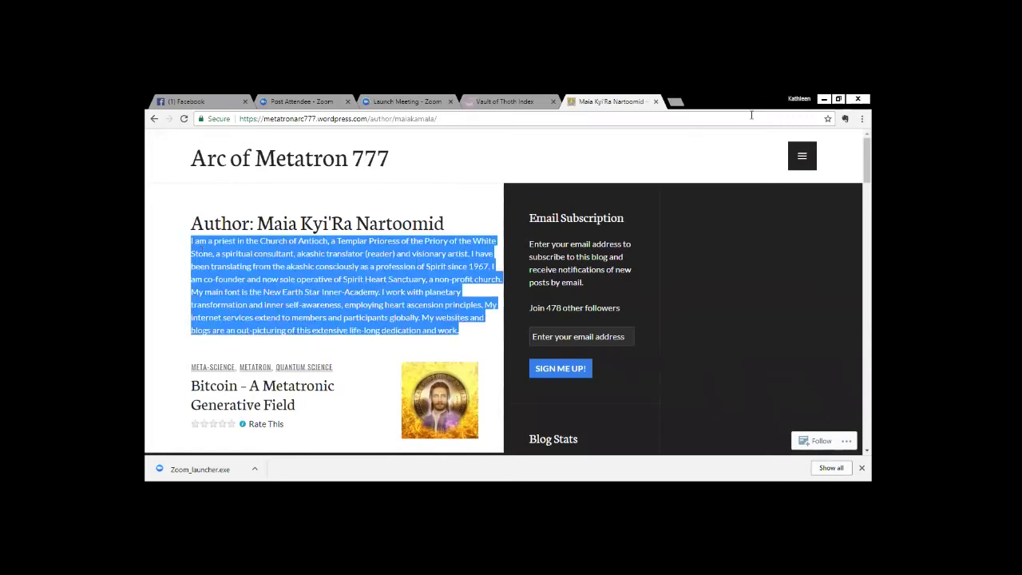
pyautogui.click(845, 120)
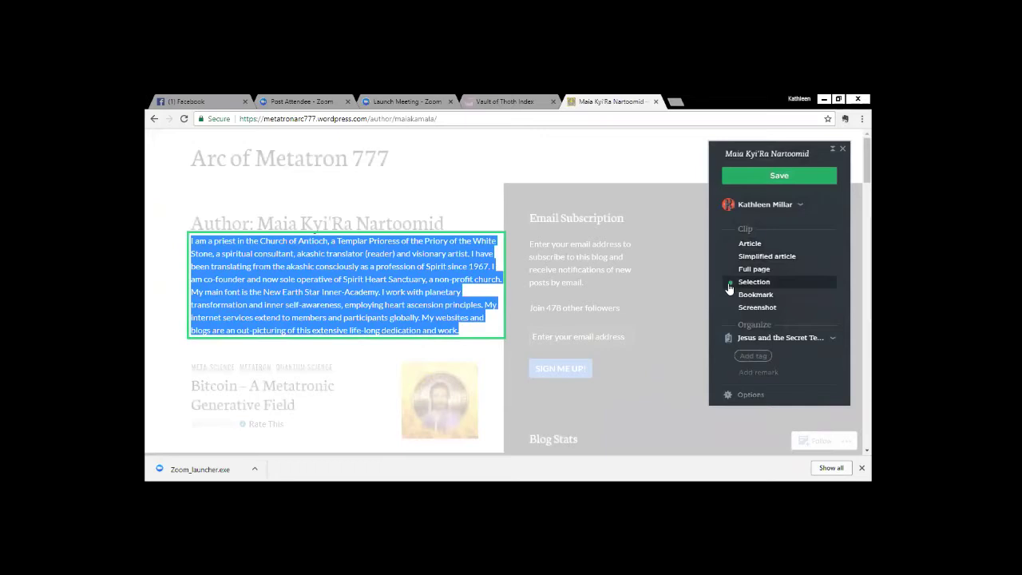
# Look through the clipper's list of destination notebooks and close the list without changing the notebook
pyautogui.click(832, 340)
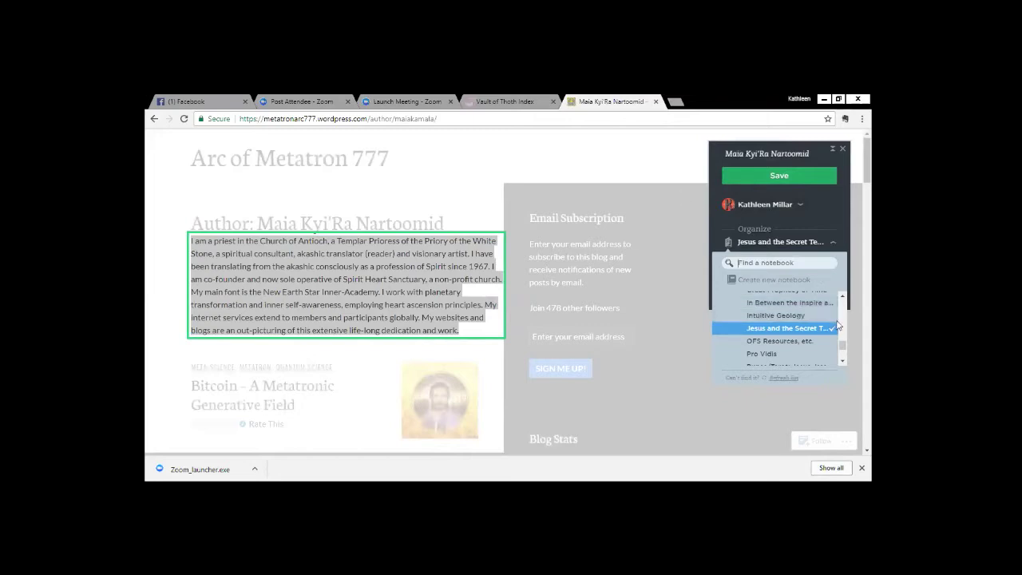
pyautogui.click(843, 295)
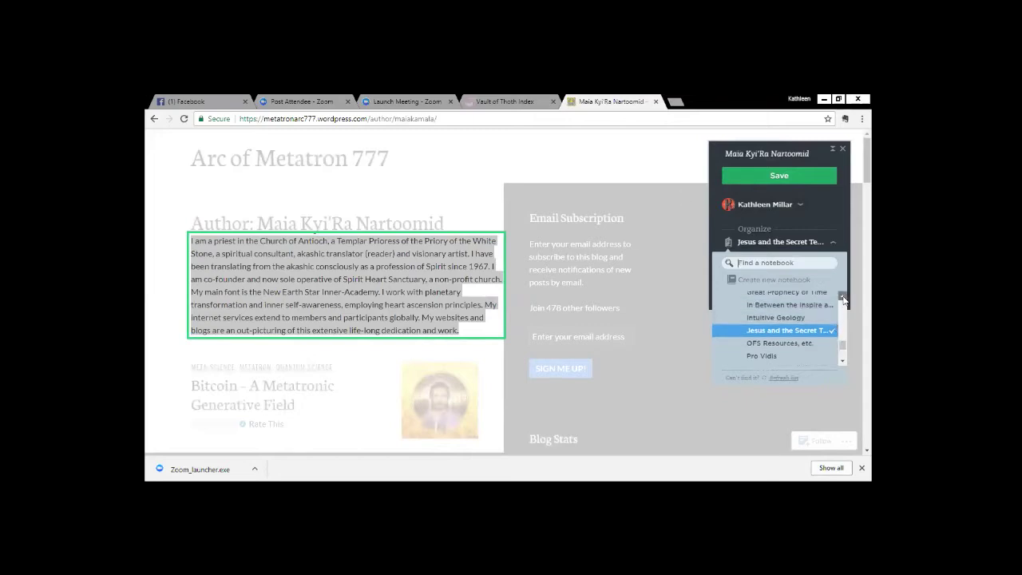
pyautogui.click(843, 298)
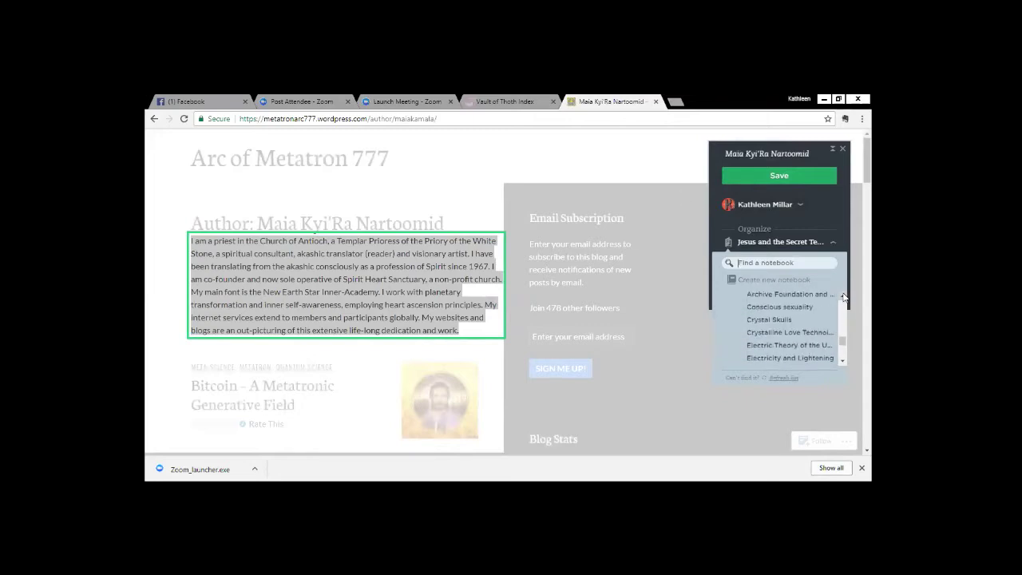
pyautogui.click(834, 245)
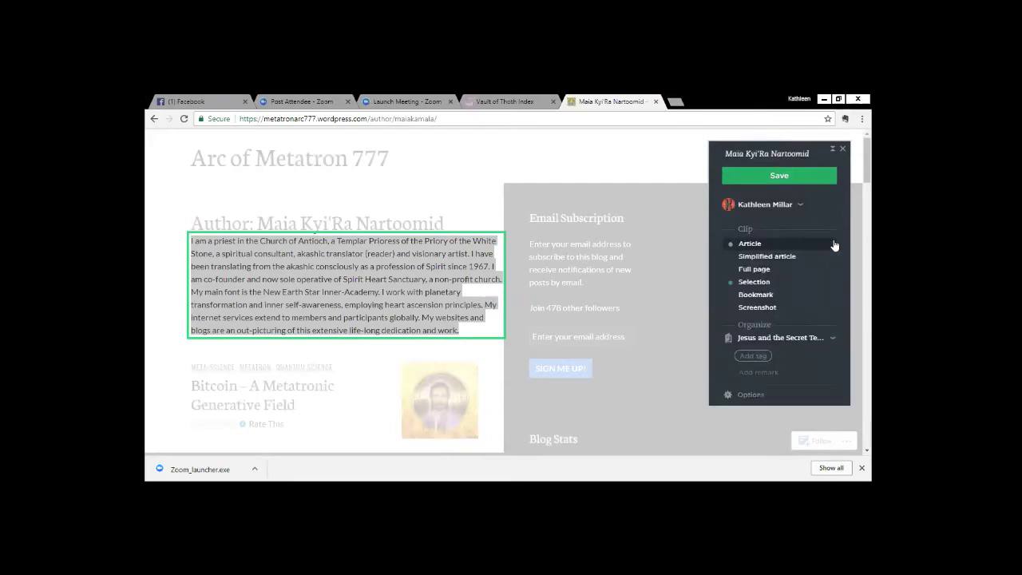
# Preview the Article, Simplified article, Full page and Screenshot clip formats, close the clipper without saving, and deselect the biography text
pyautogui.click(751, 245)
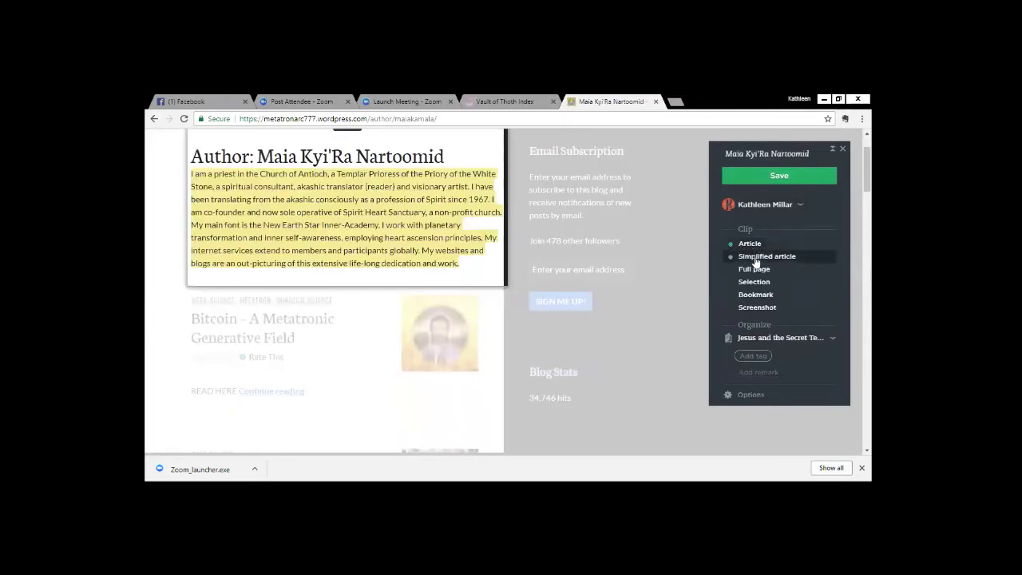
pyautogui.click(756, 258)
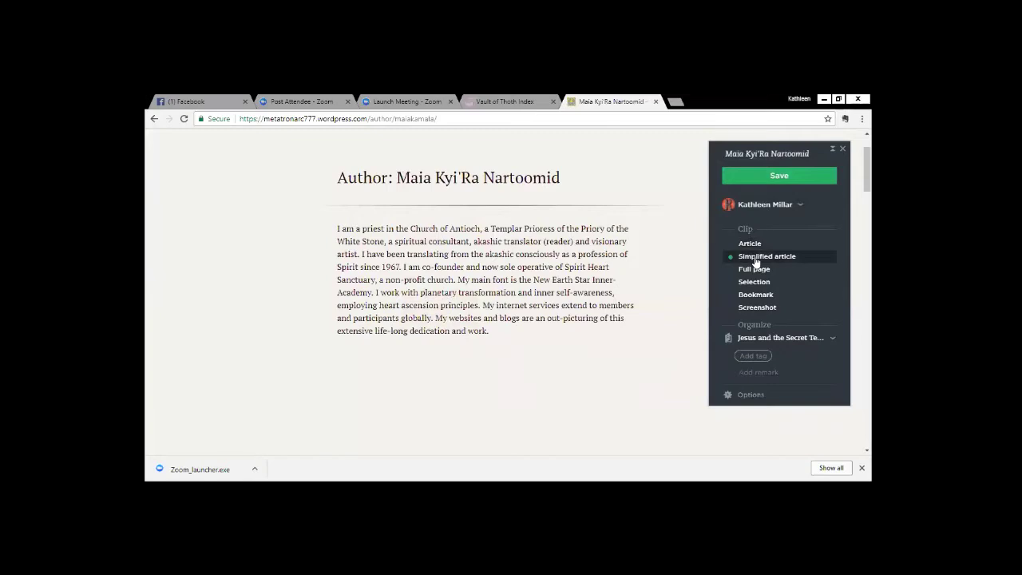
pyautogui.click(754, 269)
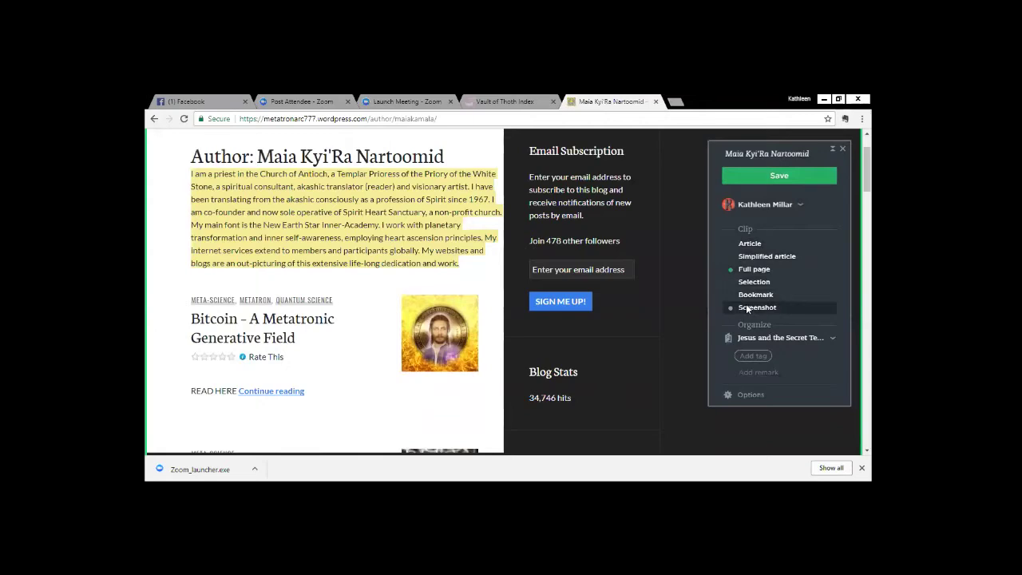
pyautogui.click(746, 308)
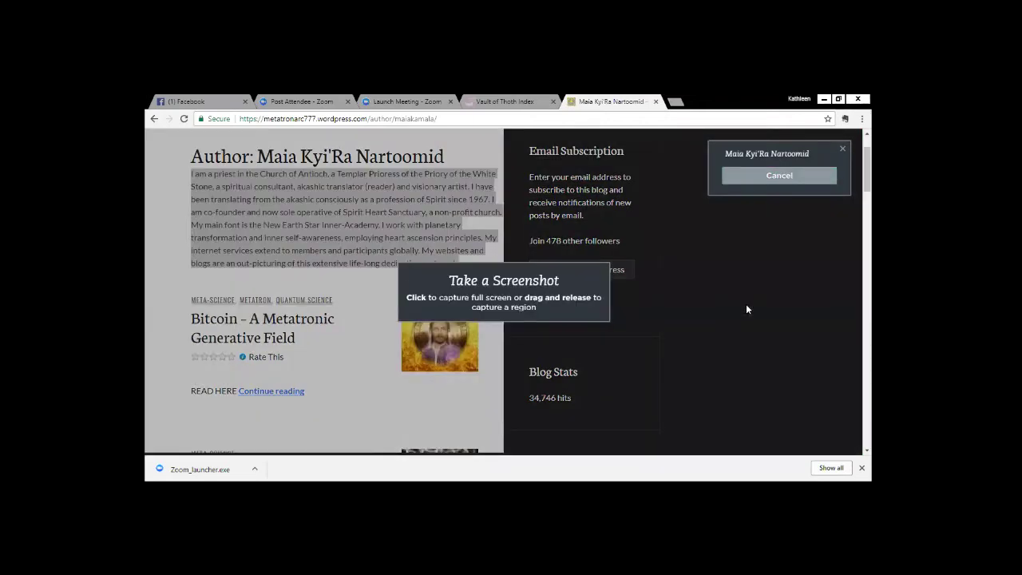
pyautogui.click(843, 151)
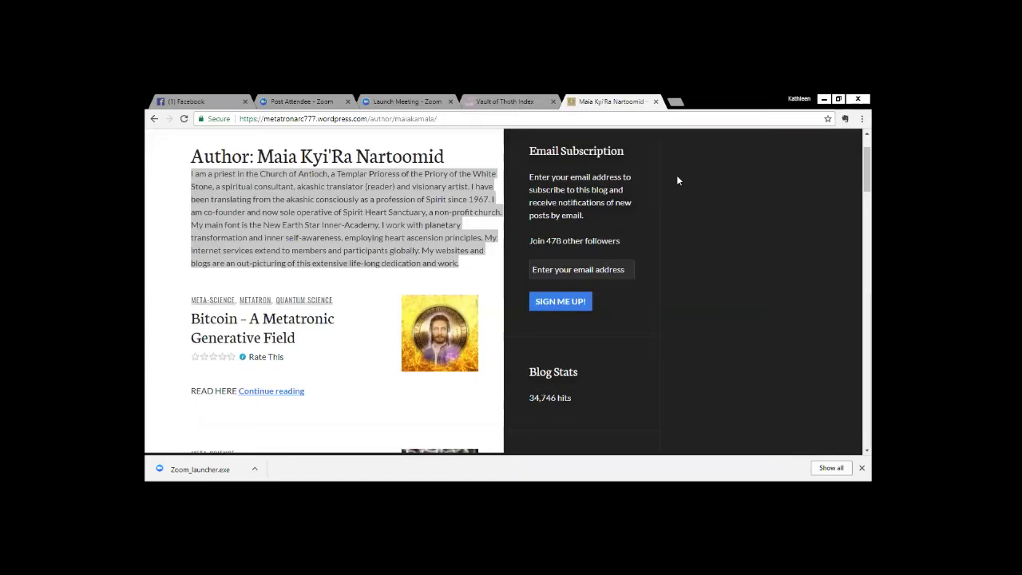
pyautogui.click(526, 203)
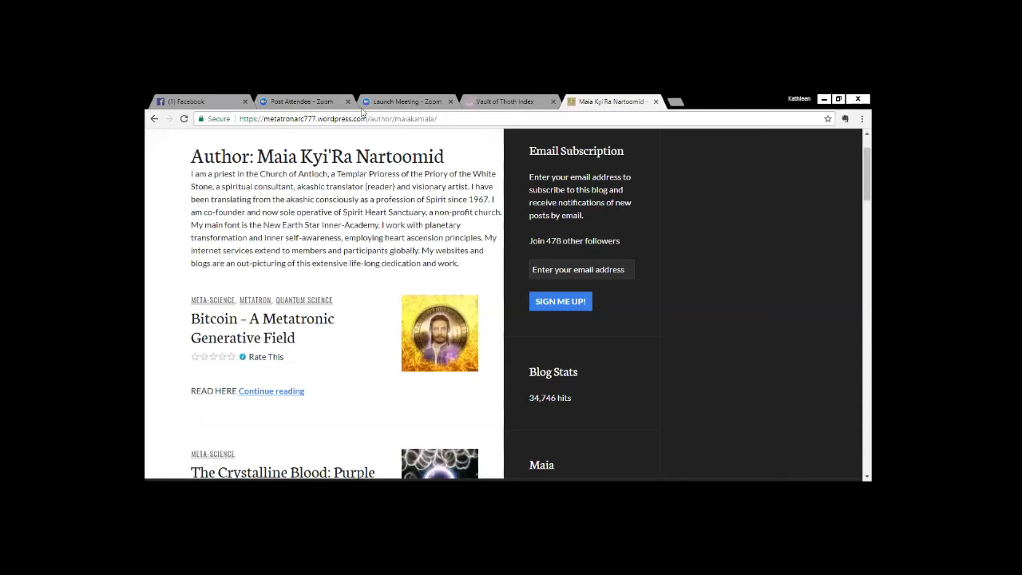
# Switch to Facebook, open the Evernote website from the link in the group chat, and go to its Web Clipper page
pyautogui.click(200, 101)
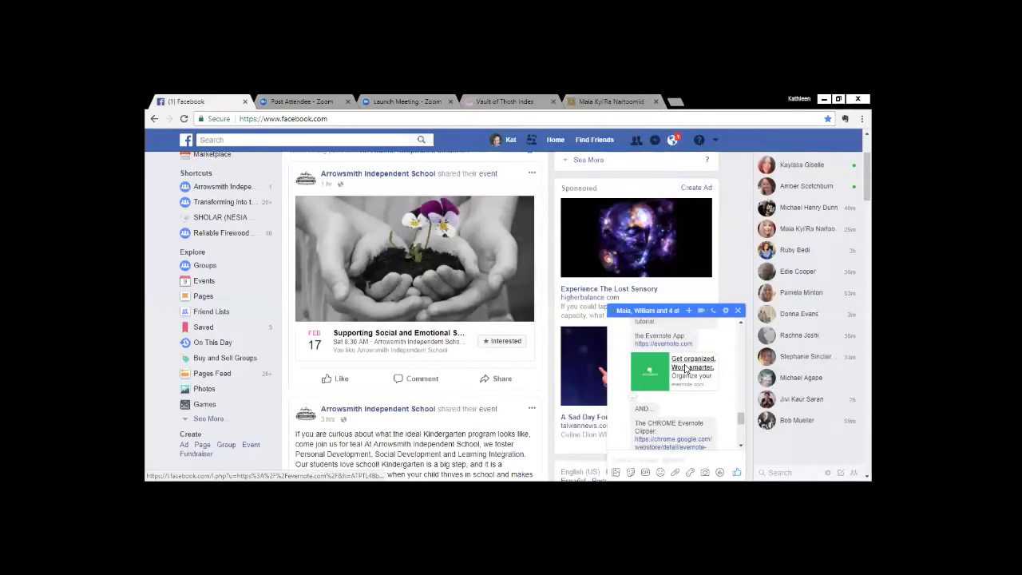
pyautogui.click(686, 369)
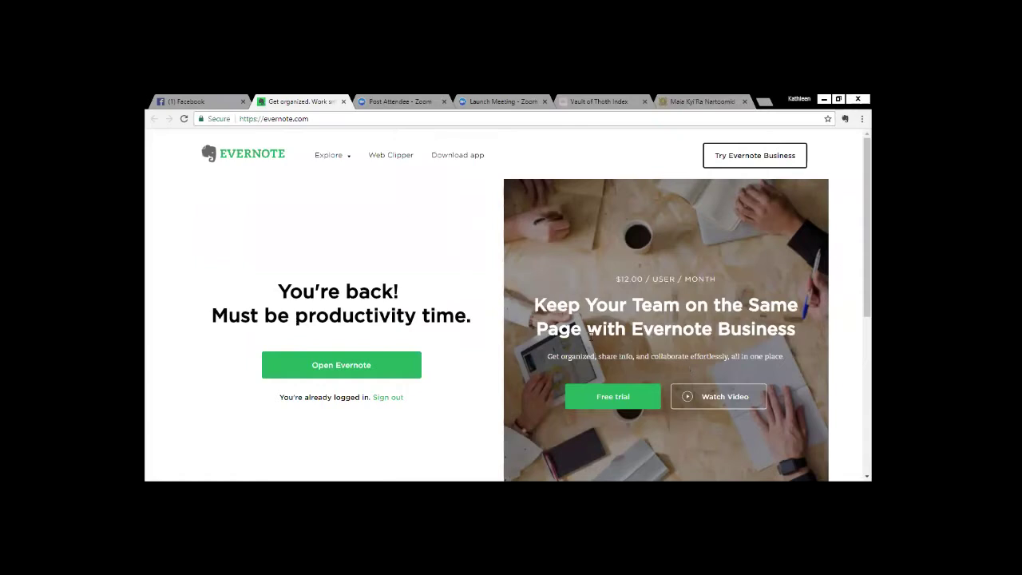
pyautogui.click(391, 157)
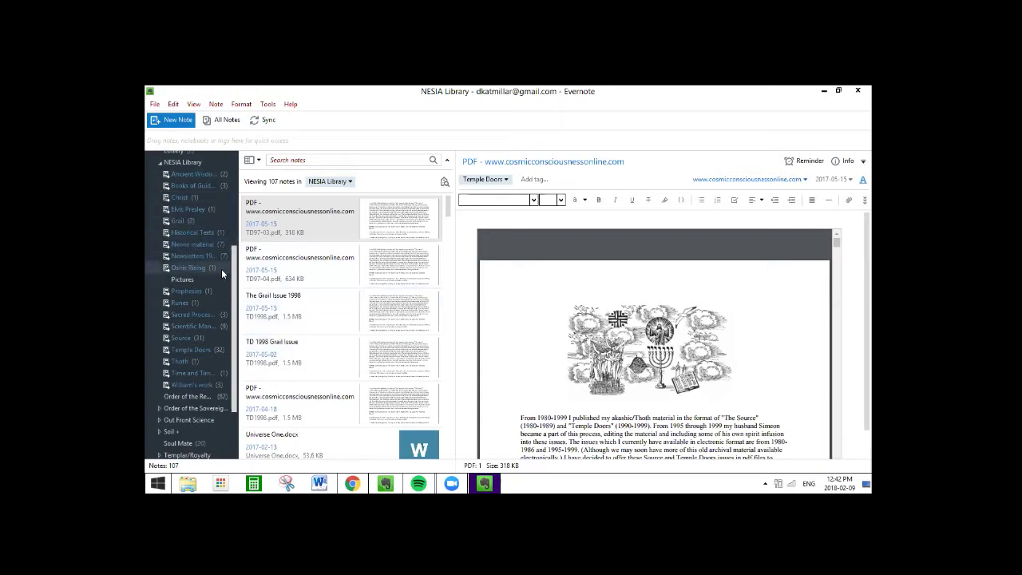
# Collapse the NESIA Library stack in Evernote, look over the full notebook list, and expand the stack again to view its notebooks
pyautogui.click(160, 164)
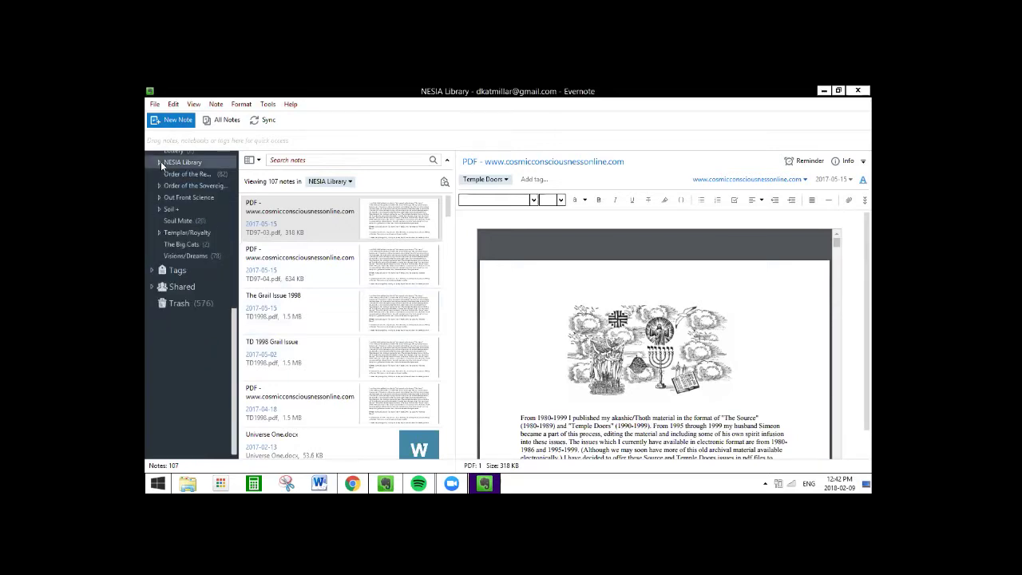
pyautogui.moveTo(232, 319); pyautogui.dragTo(235, 162)
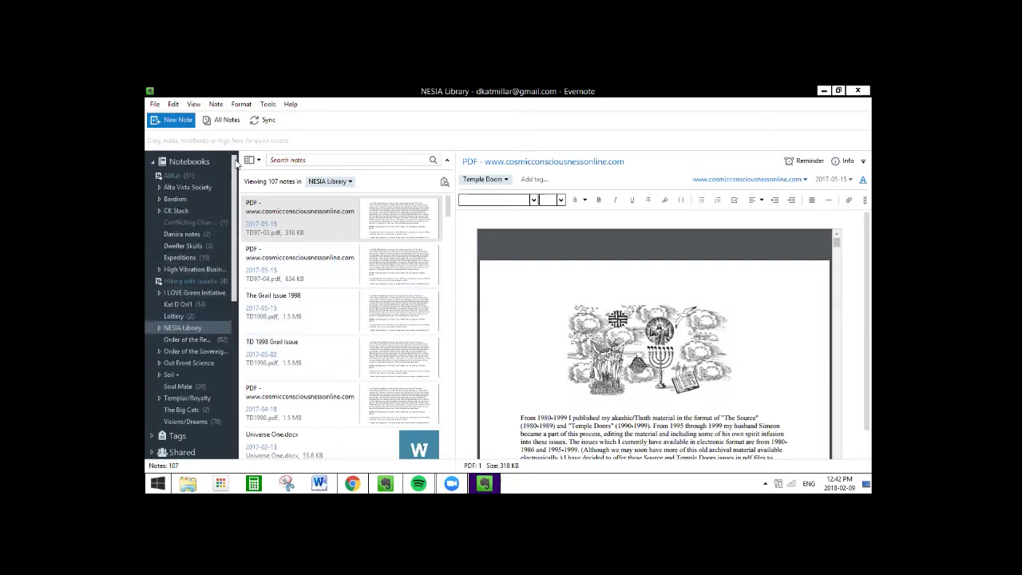
pyautogui.moveTo(172, 164)
pyautogui.moveTo(234, 172); pyautogui.dragTo(234, 269)
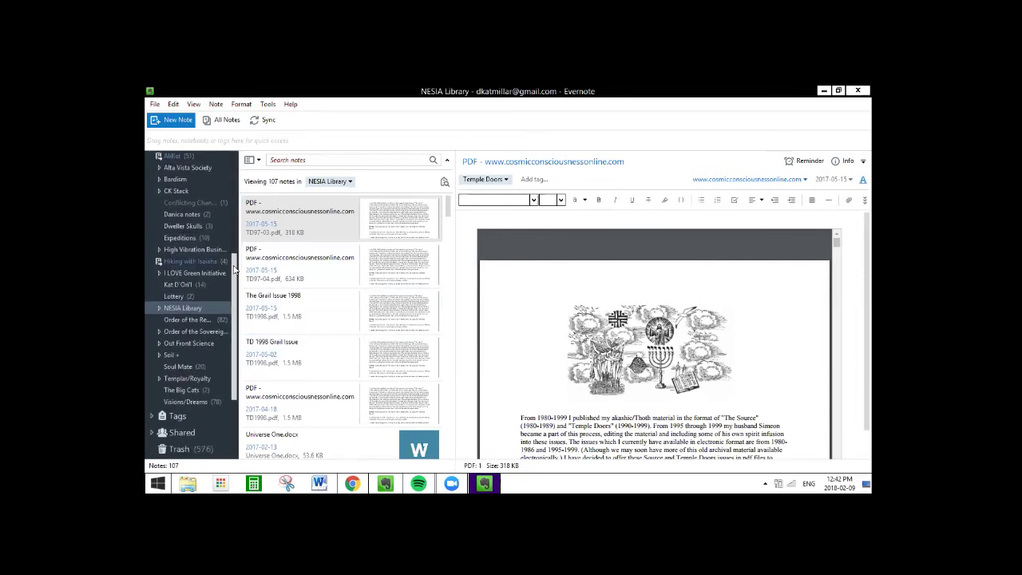
pyautogui.click(158, 308)
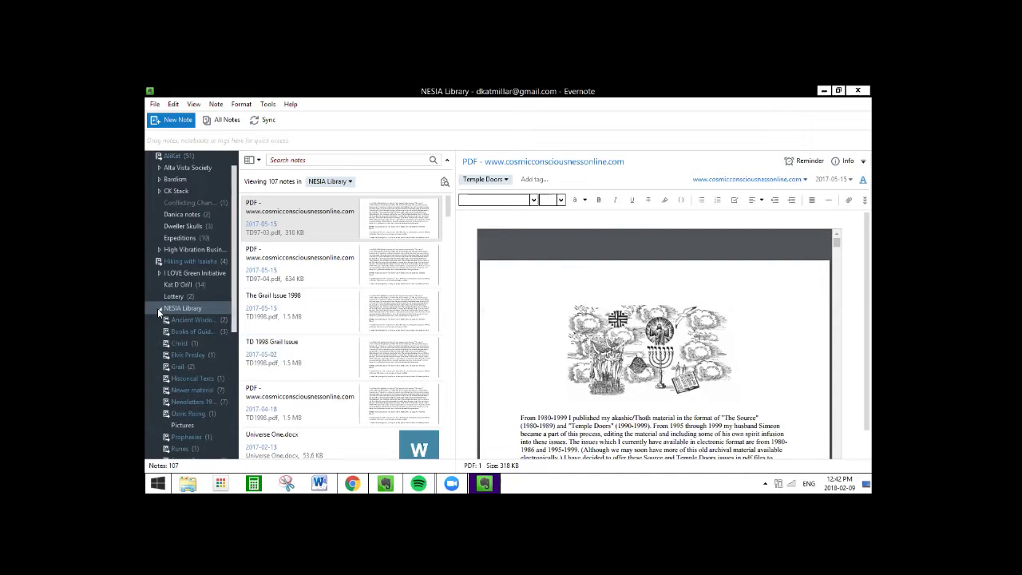
pyautogui.moveTo(232, 297); pyautogui.dragTo(235, 377)
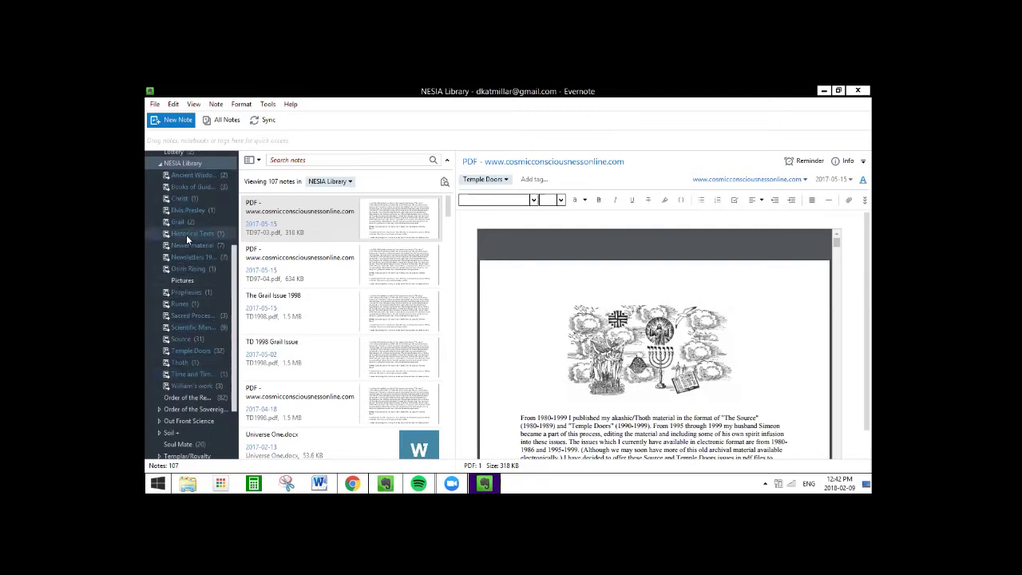
# Open the Temple Doors notebook in the NESIA Library stack and browse through its notes
pyautogui.click(188, 350)
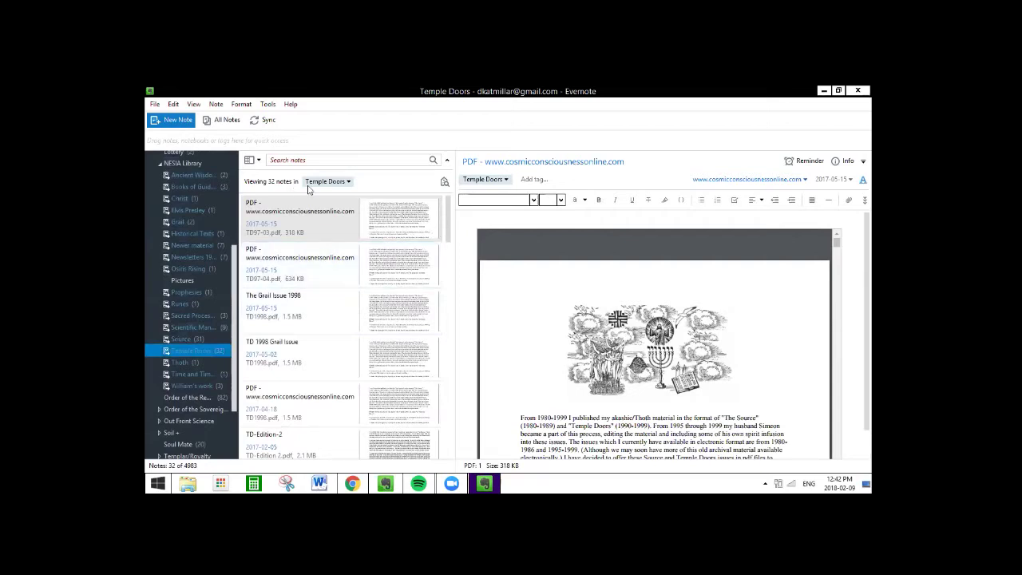
pyautogui.moveTo(450, 211); pyautogui.dragTo(448, 366)
pyautogui.scroll(-8, 450, 364)
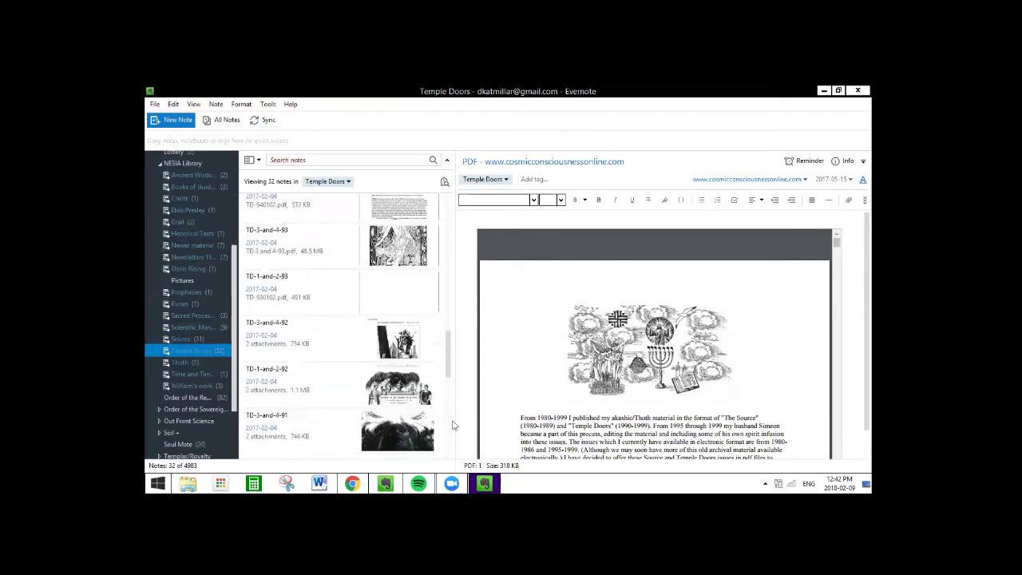
# Return to the start of the Temple Doors notes and open the Source notebook in the NESIA Library stack
pyautogui.scroll(12, 450, 256)
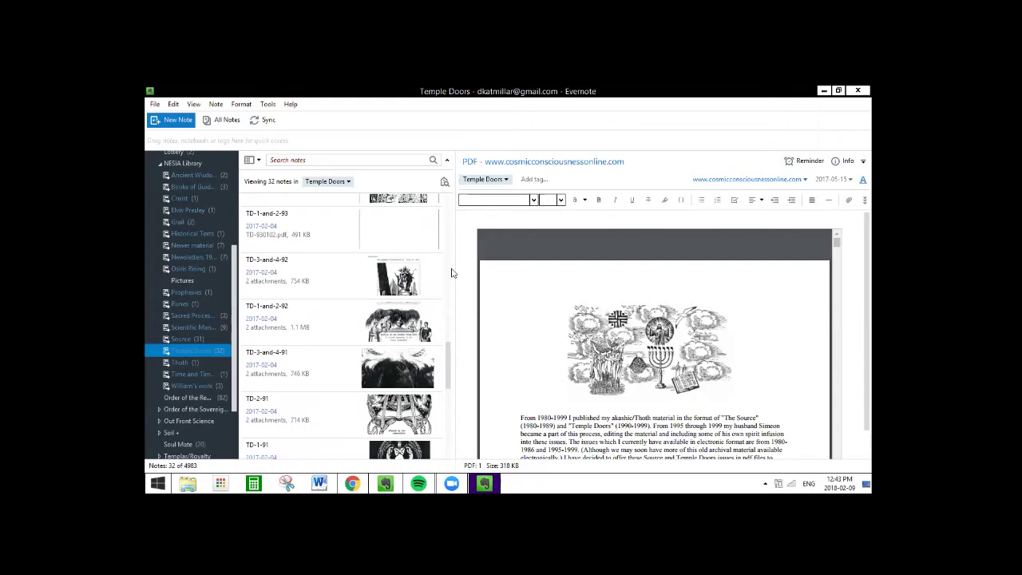
pyautogui.scroll(5, 450, 211)
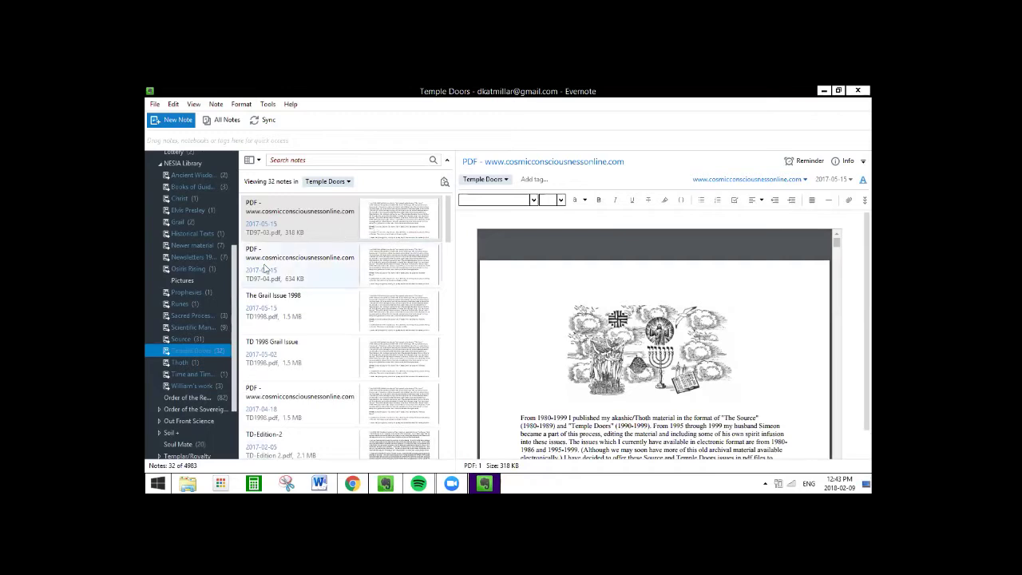
pyautogui.click(183, 340)
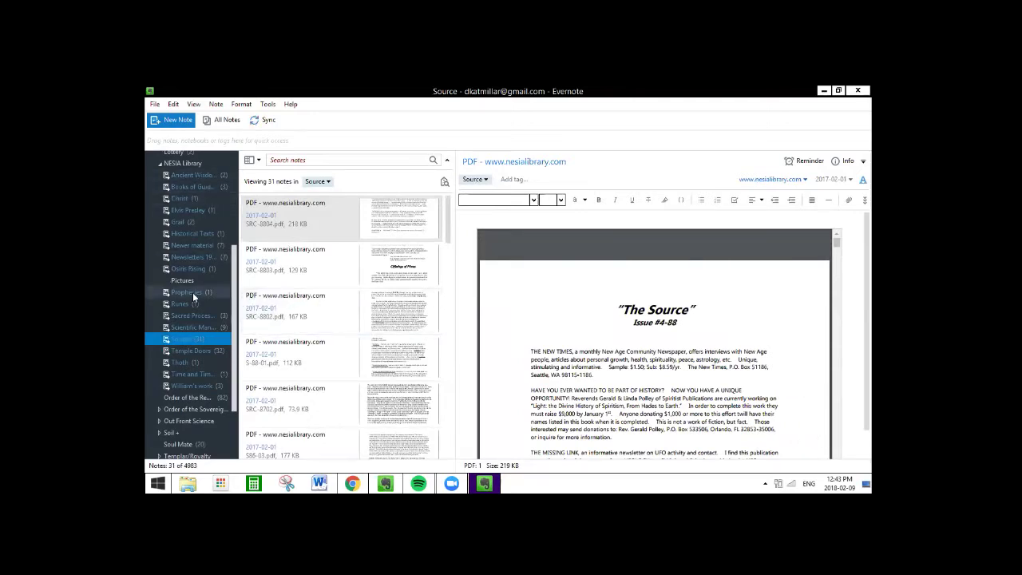
pyautogui.rightClick(190, 341)
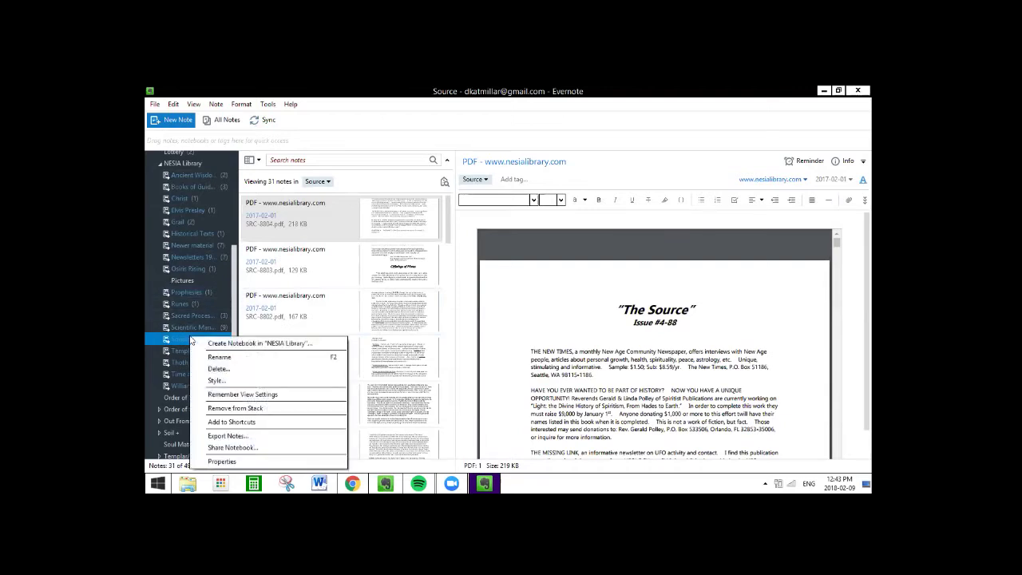
pyautogui.press('Escape')
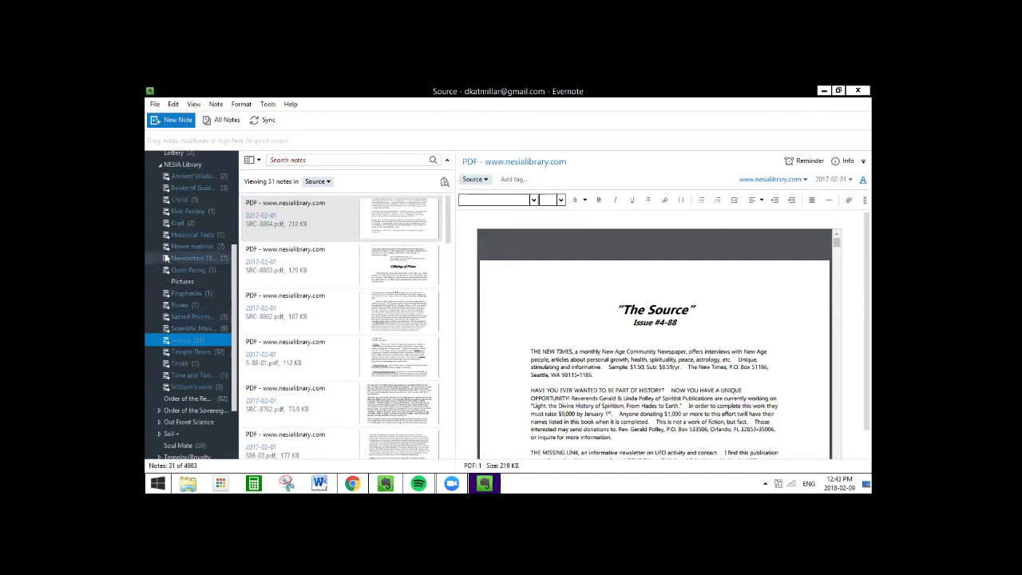
# Open the sharing settings of the Source notebook and review its public link and user permissions
pyautogui.rightClick(178, 338)
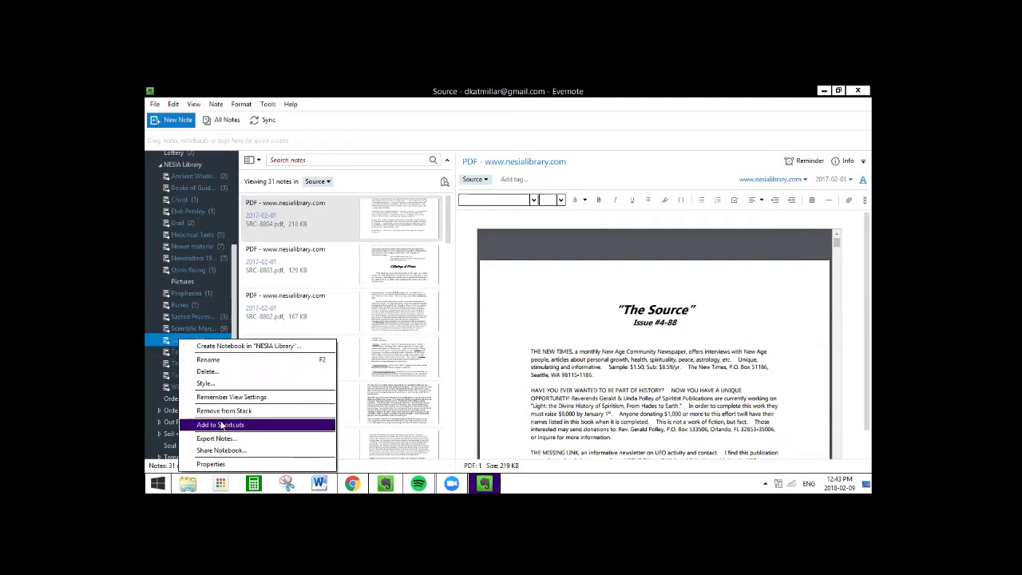
pyautogui.click(226, 451)
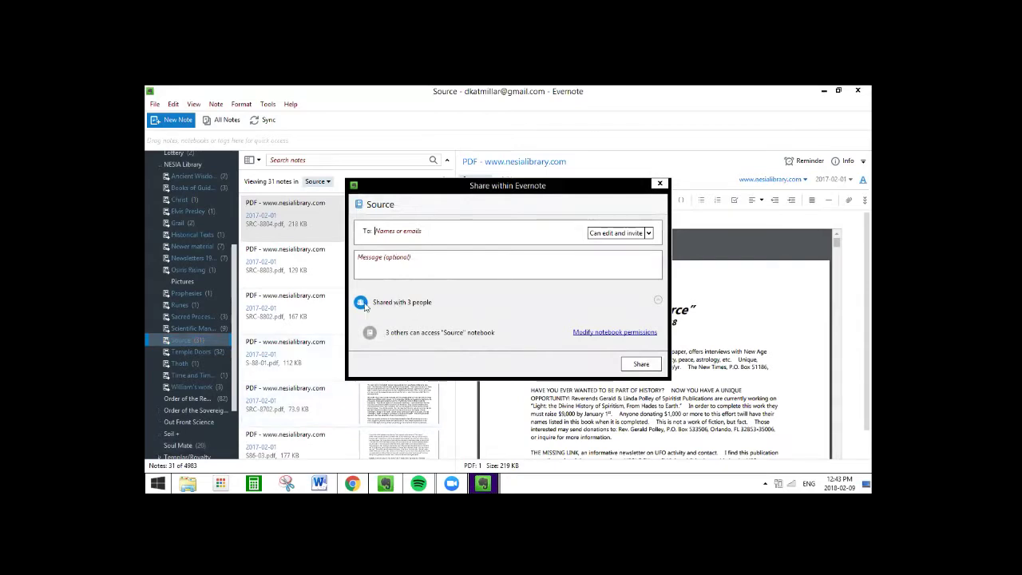
pyautogui.click(603, 332)
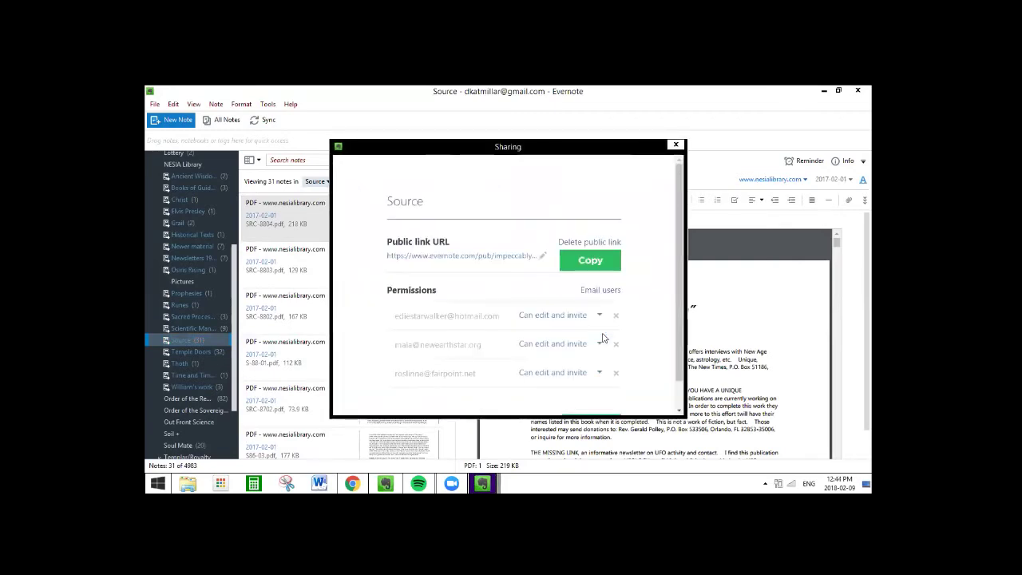
pyautogui.moveTo(679, 273); pyautogui.dragTo(680, 313)
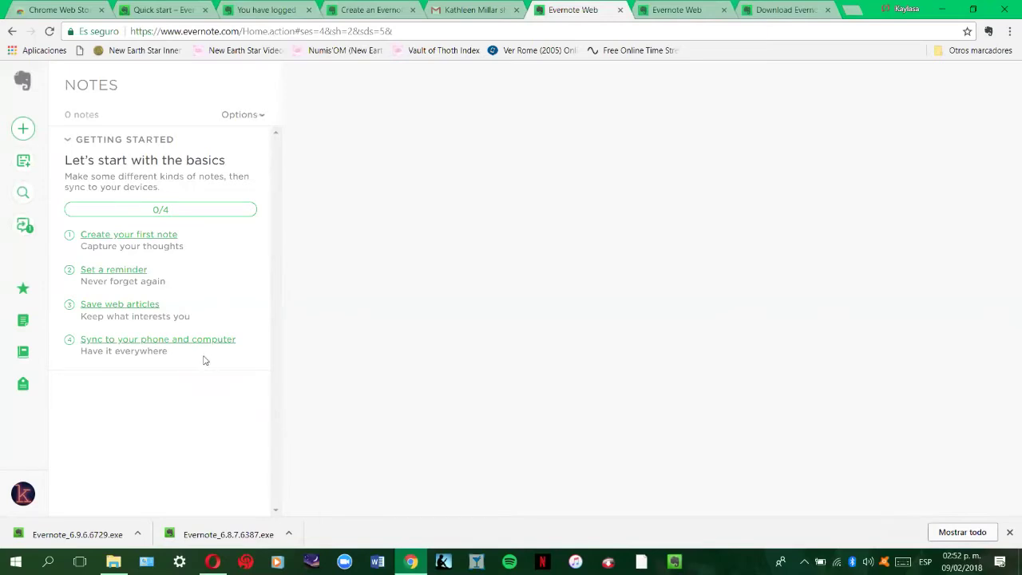
pyautogui.click(163, 241)
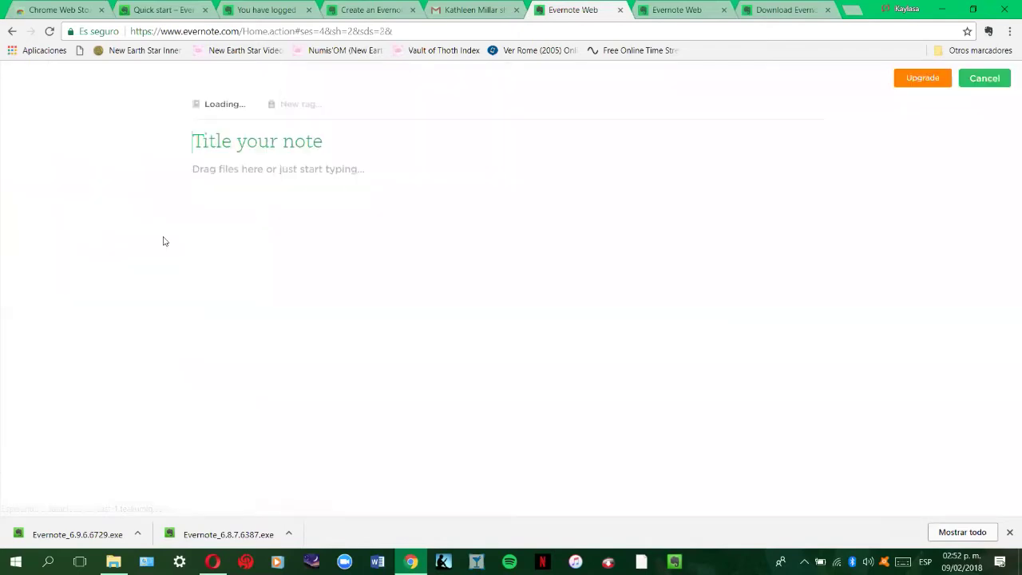
pyautogui.write('LET ME')
pyautogui.press('BackSpace')
pyautogui.press('BackSpace')
pyautogui.press('BackSpace')
pyautogui.press('BackSpace')
pyautogui.press('BackSpace')
pyautogui.press('BackSpace')
pyautogui.press('BackSpace')
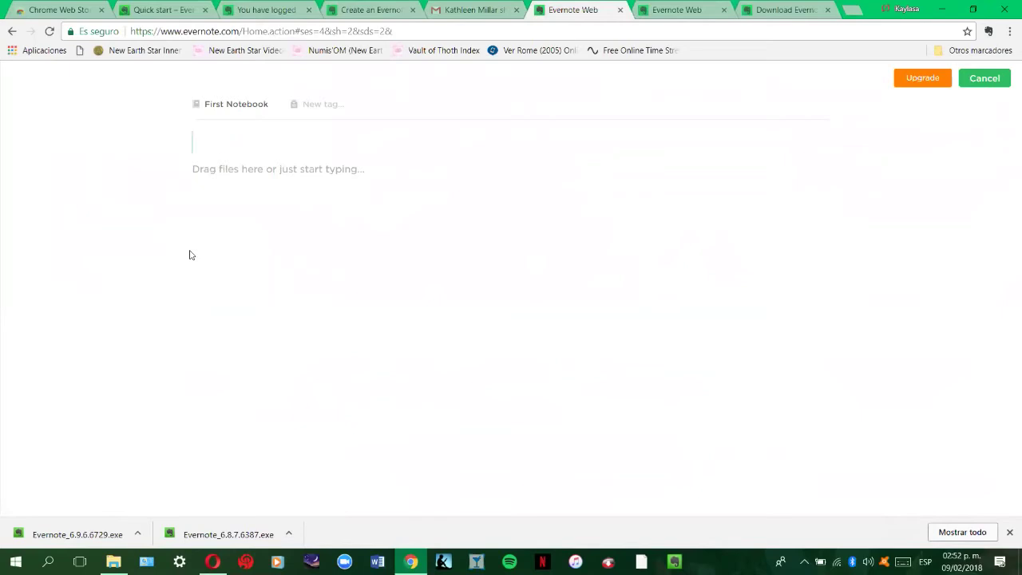
pyautogui.click(13, 33)
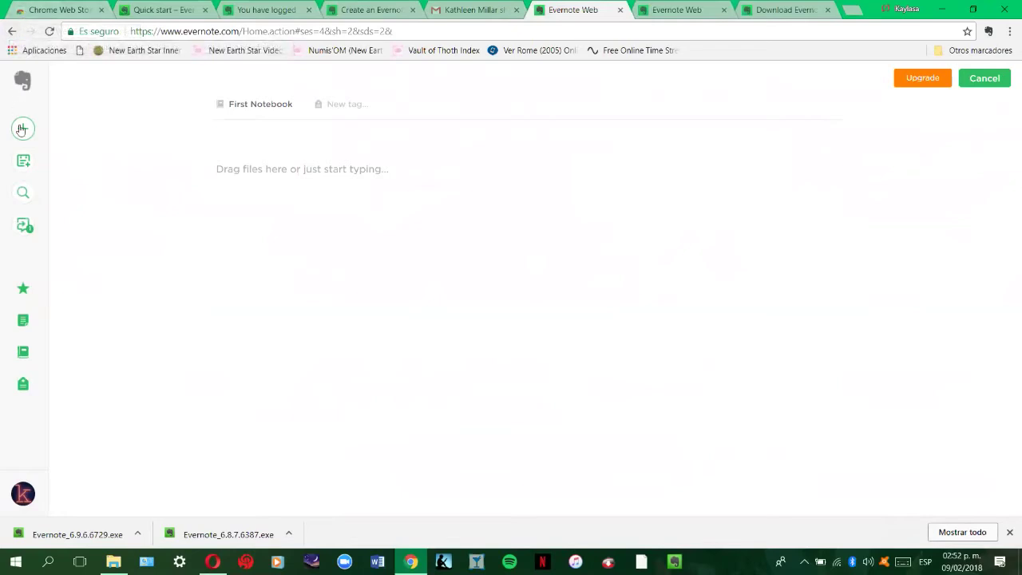
pyautogui.click(24, 495)
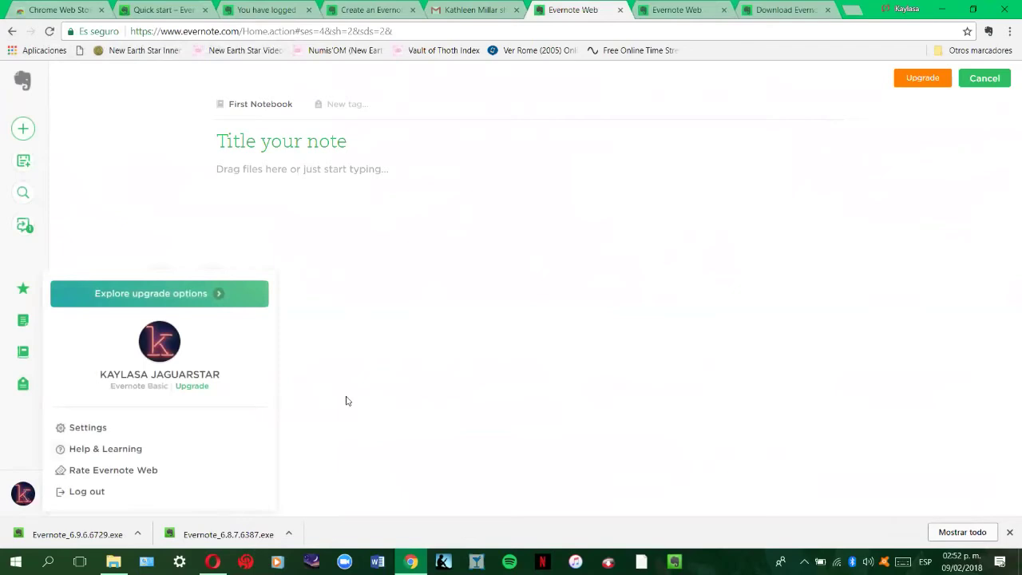
pyautogui.click(346, 401)
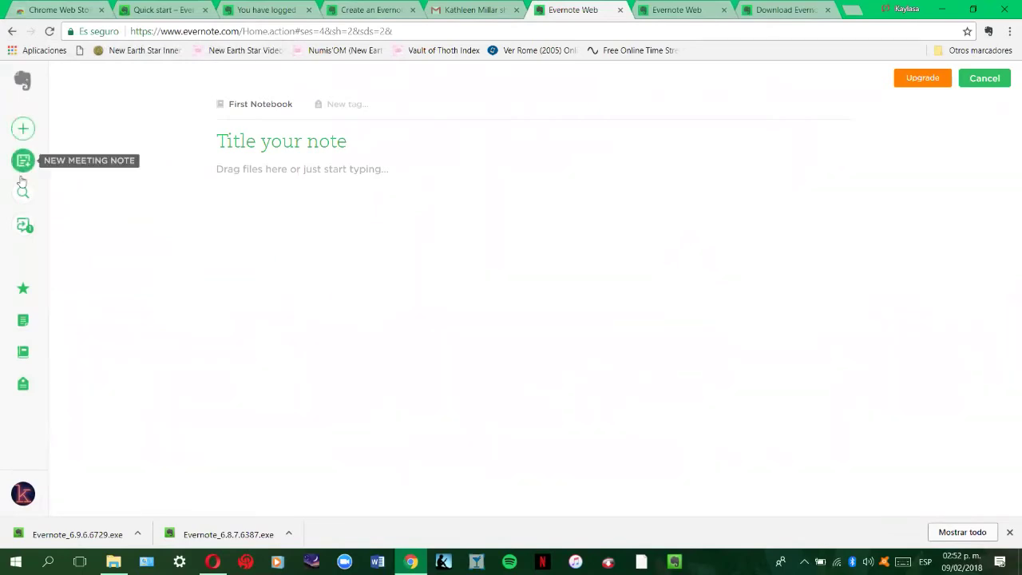
# Open the Work Chat conversation containing the shared notebook, open the Source notebook from it, and look through its notes
pyautogui.click(21, 229)
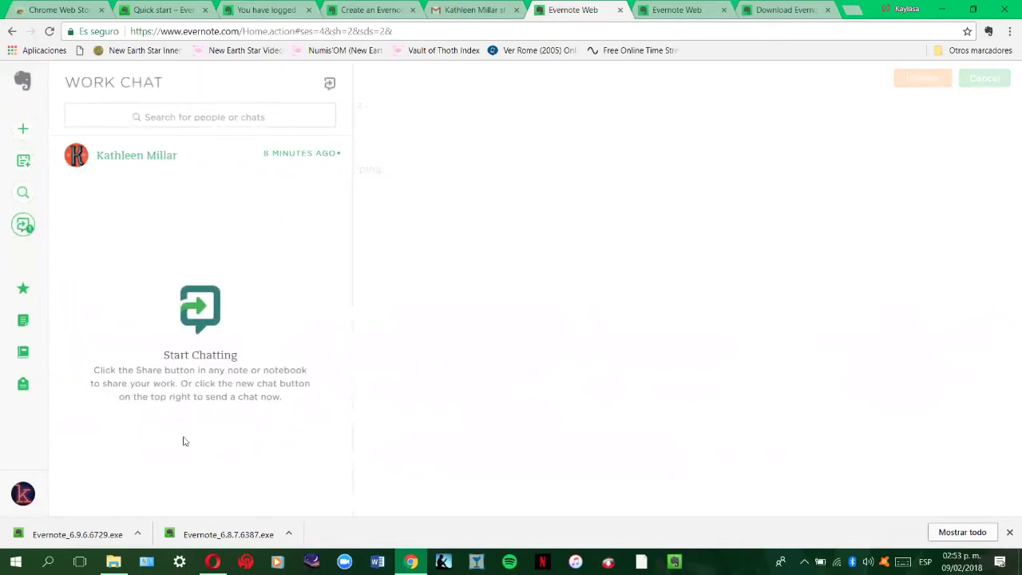
pyautogui.click(139, 171)
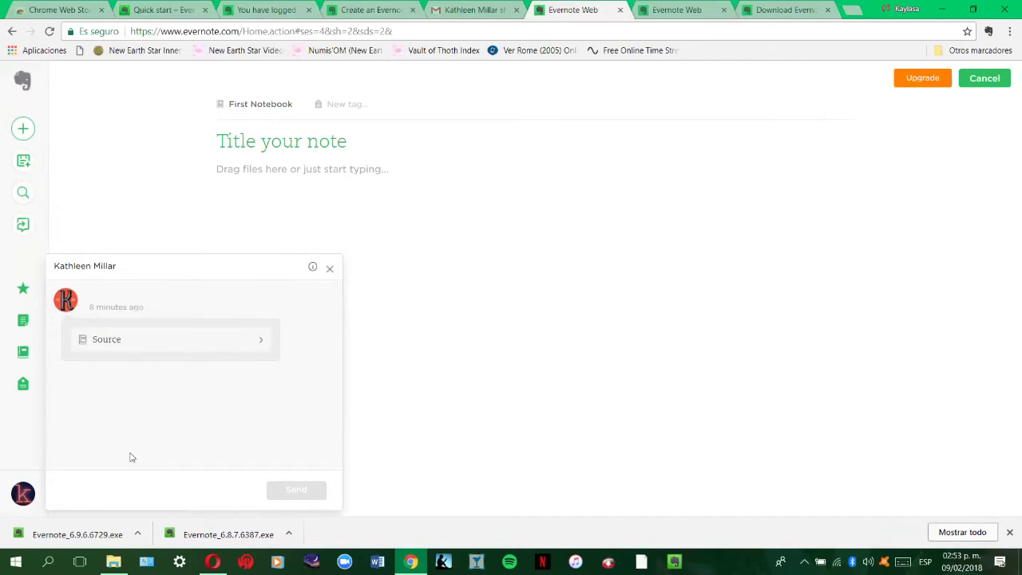
pyautogui.click(170, 344)
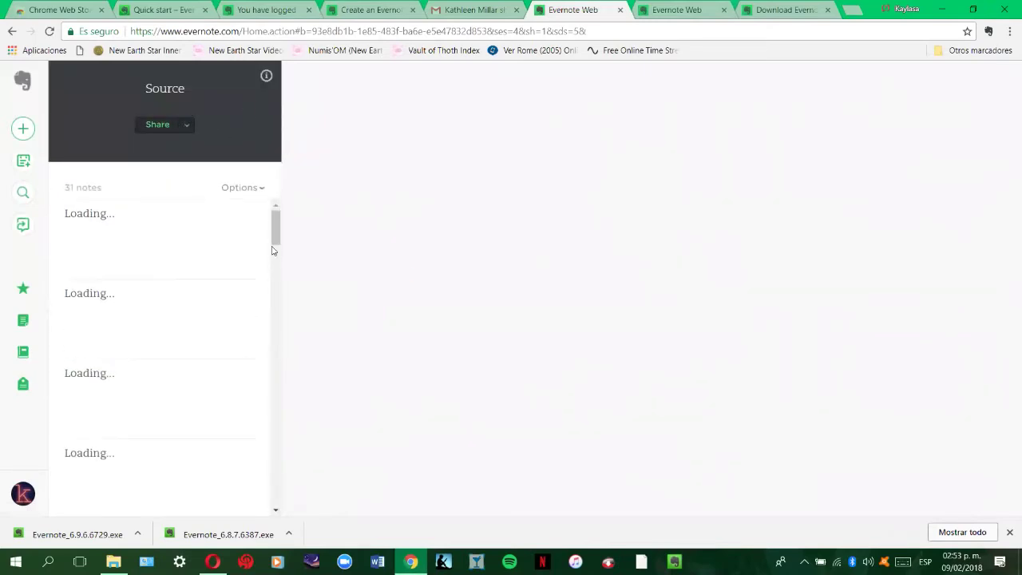
pyautogui.scroll(-5, 278, 235)
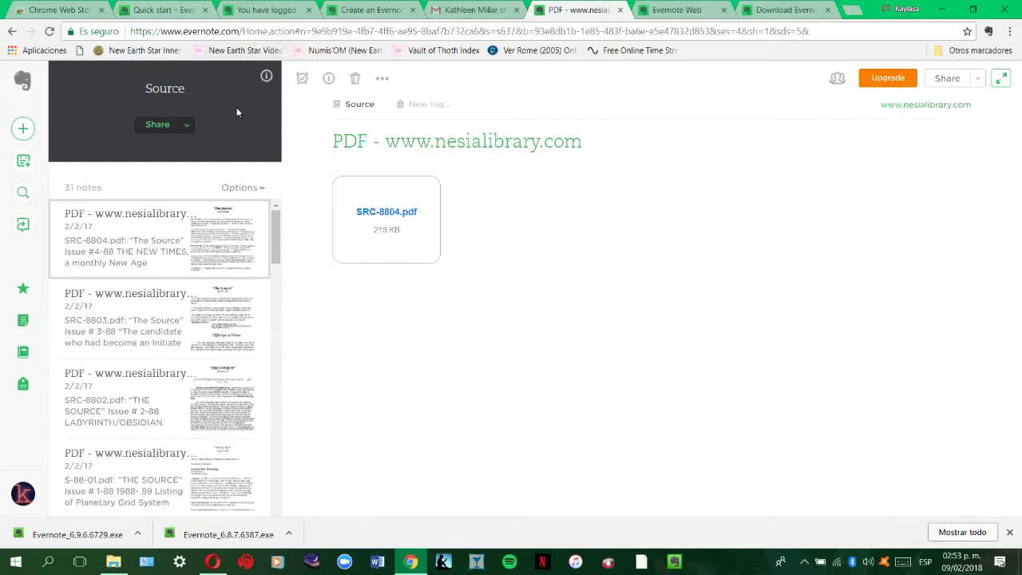
# Open the Share notebook form for the Source notebook and try entering a recipient's name
pyautogui.click(183, 133)
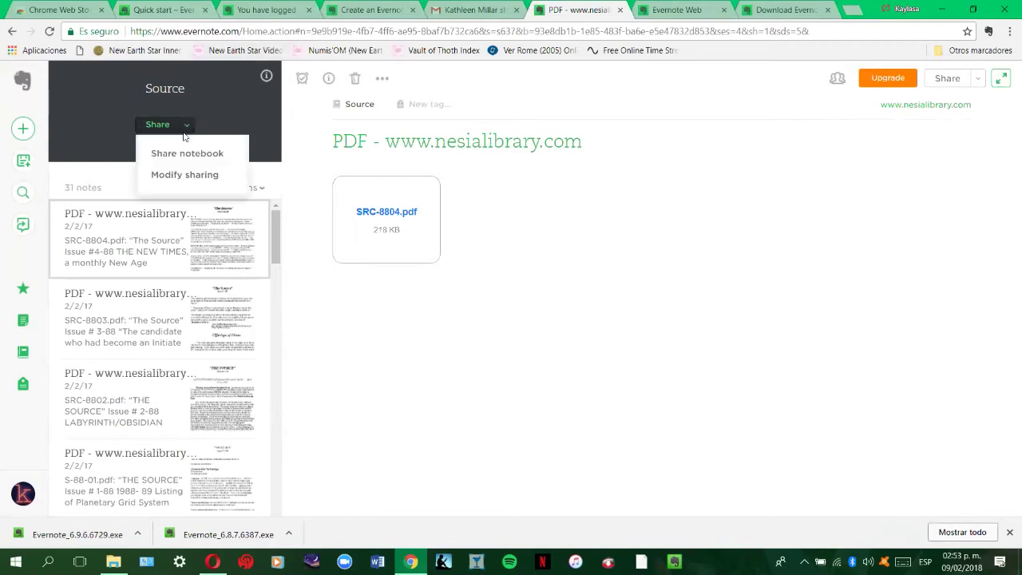
pyautogui.click(190, 160)
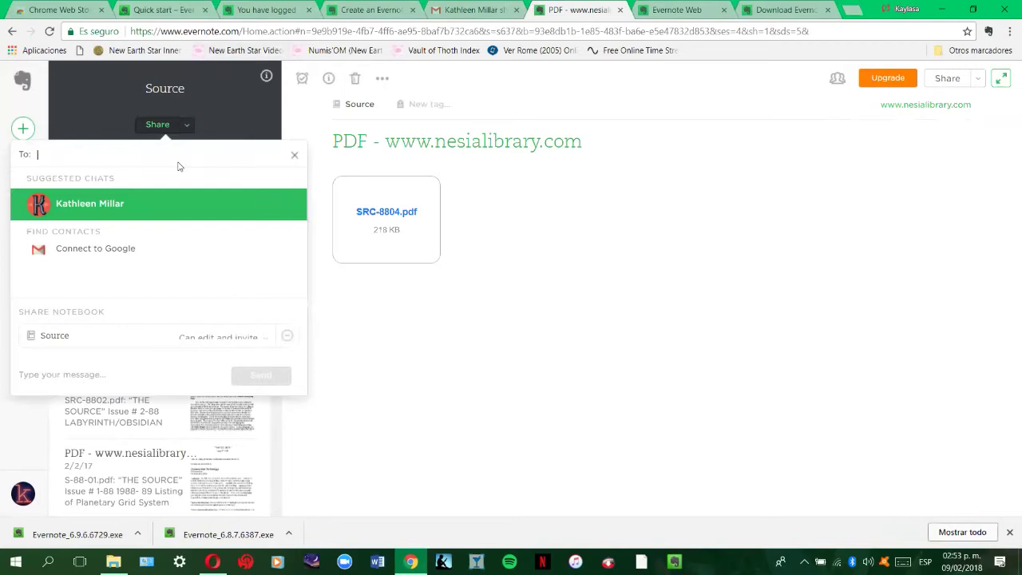
pyautogui.write('maj')
pyautogui.press('BackSpace')
pyautogui.press('BackSpace')
pyautogui.press('BackSpace')
pyautogui.press('BackSpace')
pyautogui.click(488, 209)
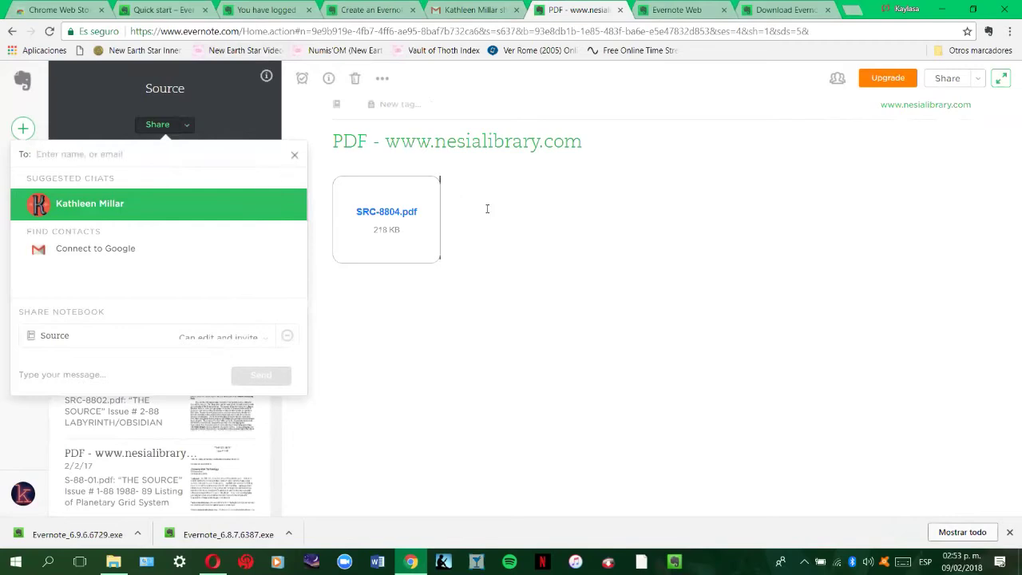
# Open the SRC-8804.pdf attachment, look over its first page, and close the PDF
pyautogui.click(397, 217)
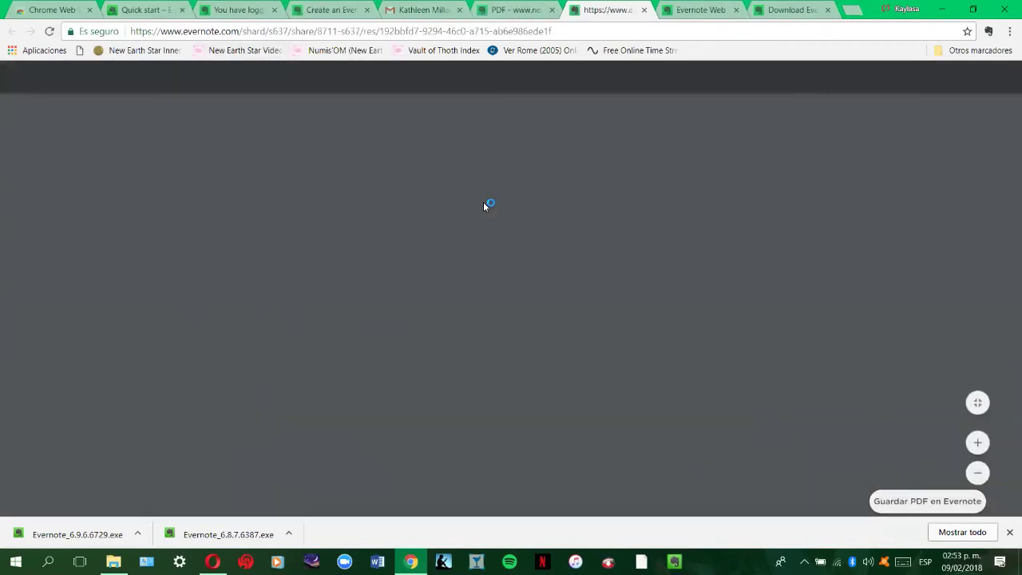
pyautogui.scroll(-4, 484, 206)
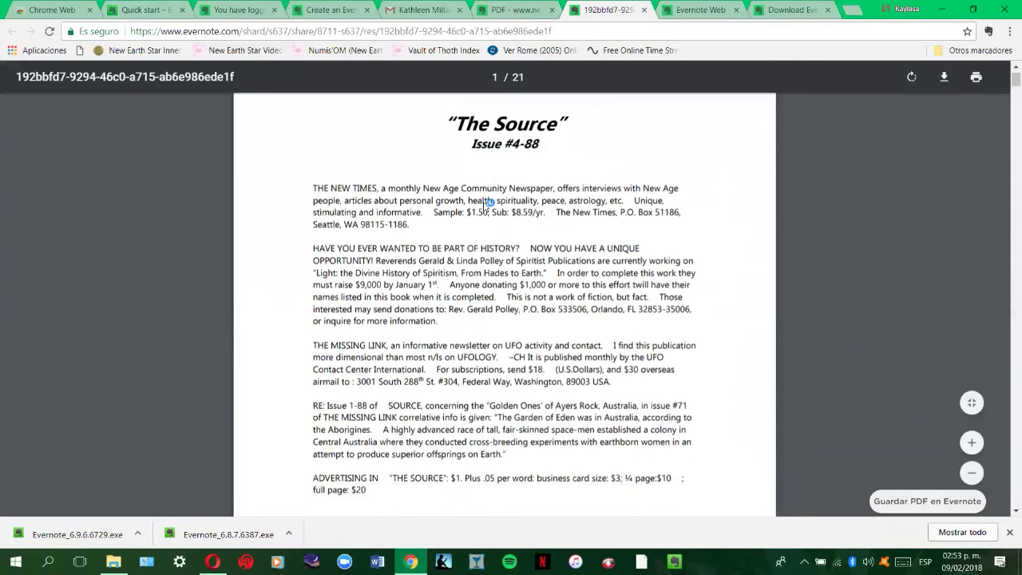
pyautogui.scroll(-1, 484, 206)
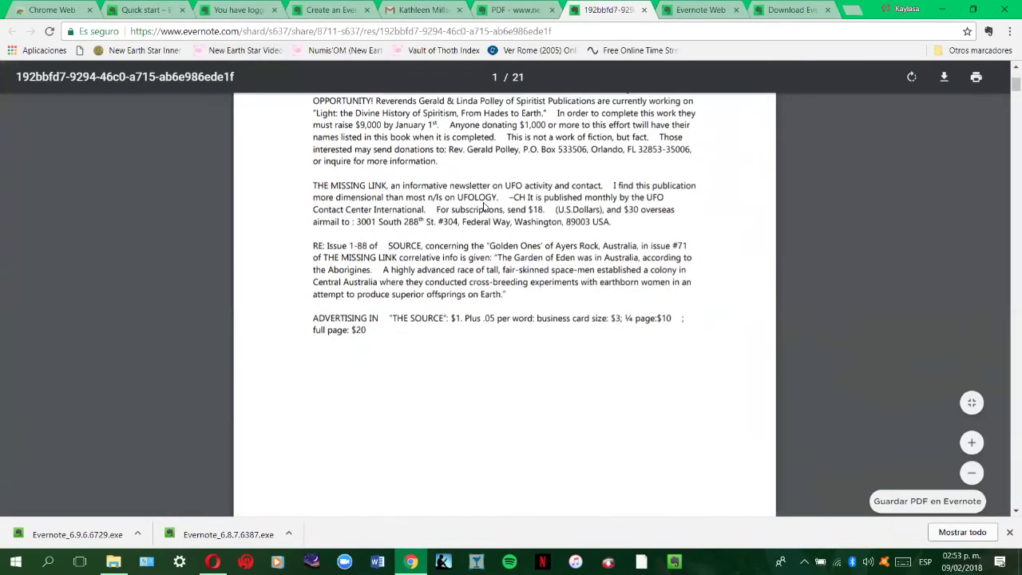
pyautogui.click(644, 11)
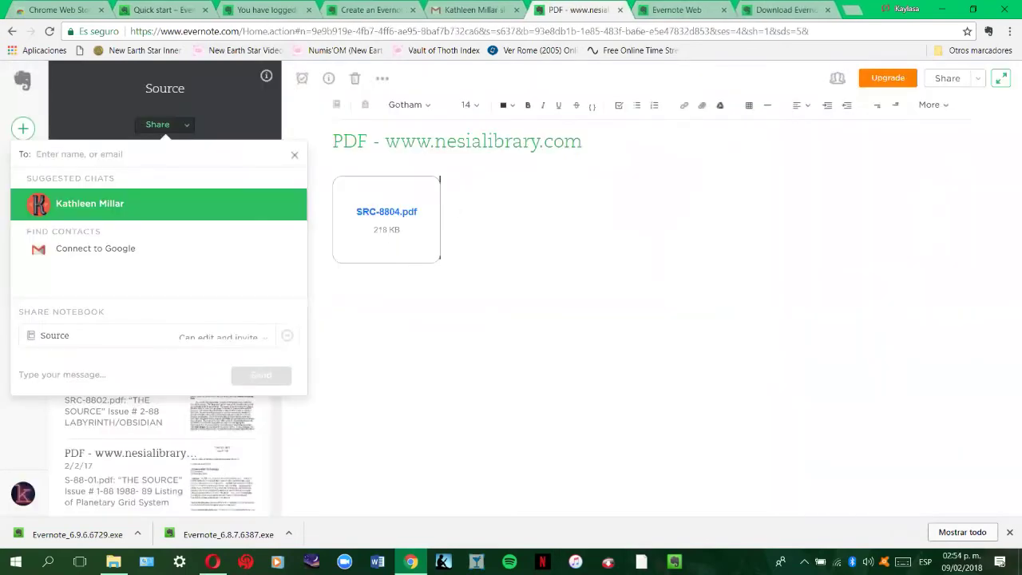
# Switch to the Evernote desktop app, open Work Chat, and view the comparison of upgrade plans before dismissing it
pyautogui.click(674, 562)
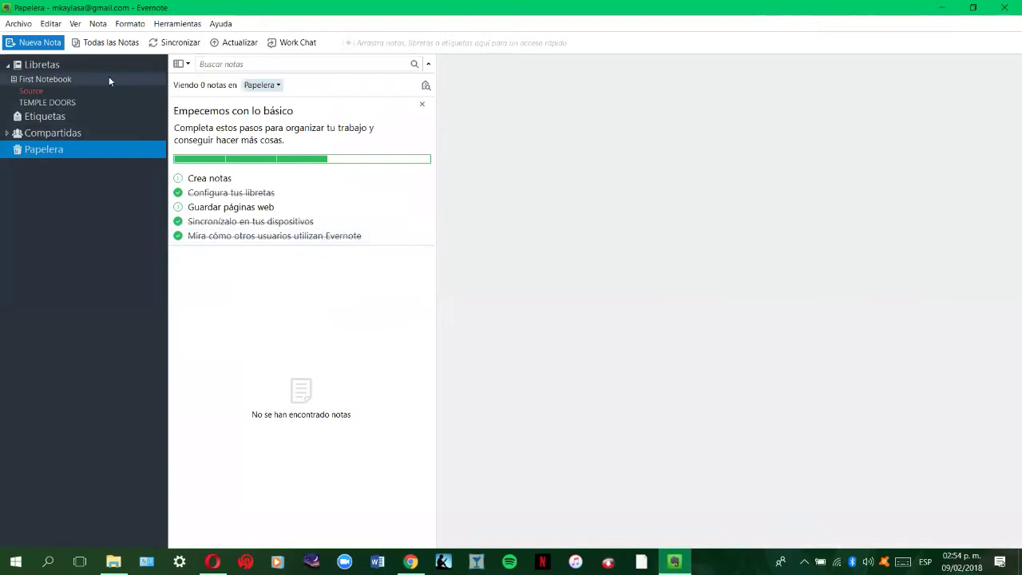
pyautogui.click(285, 42)
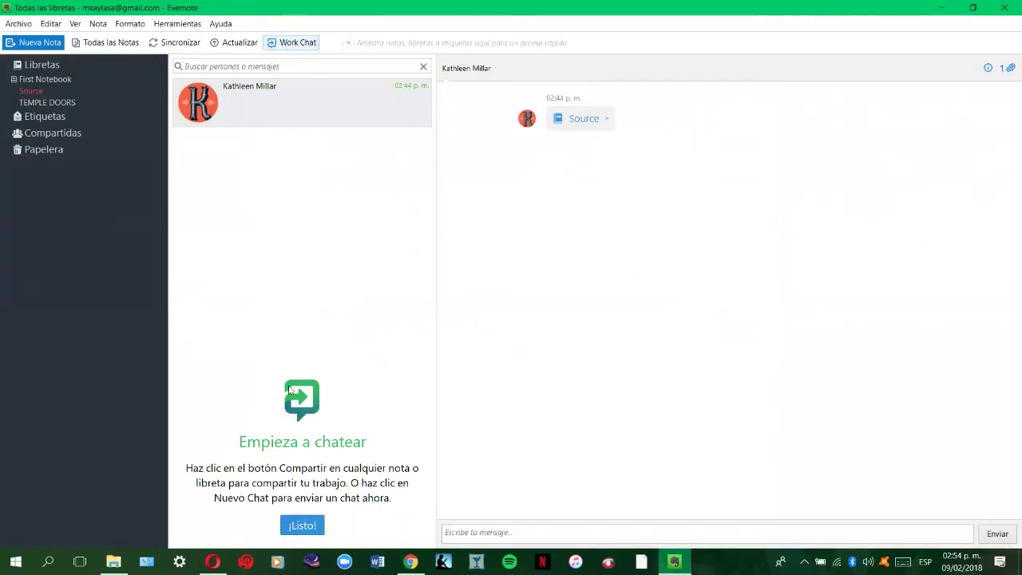
pyautogui.click(239, 44)
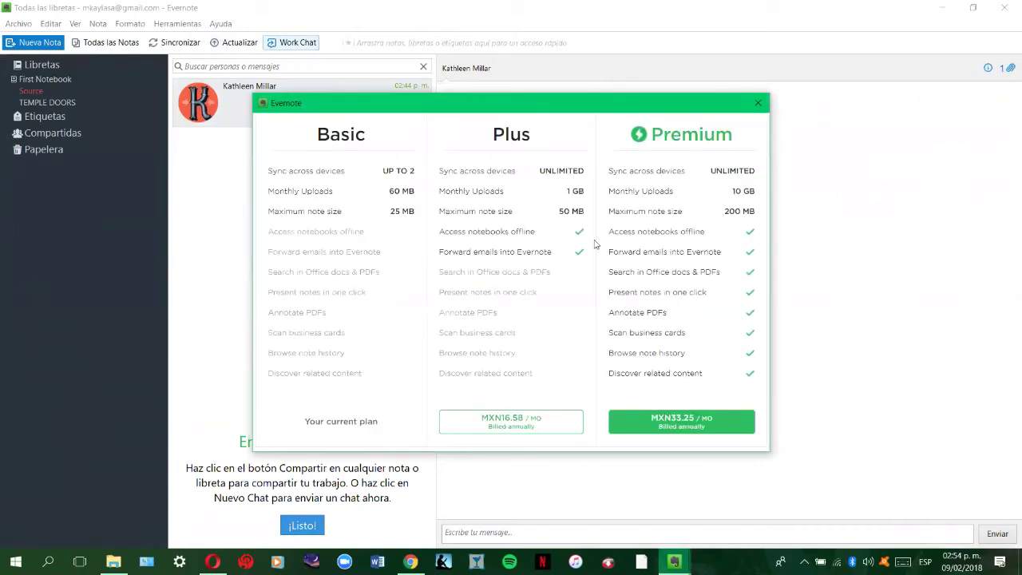
pyautogui.click(757, 103)
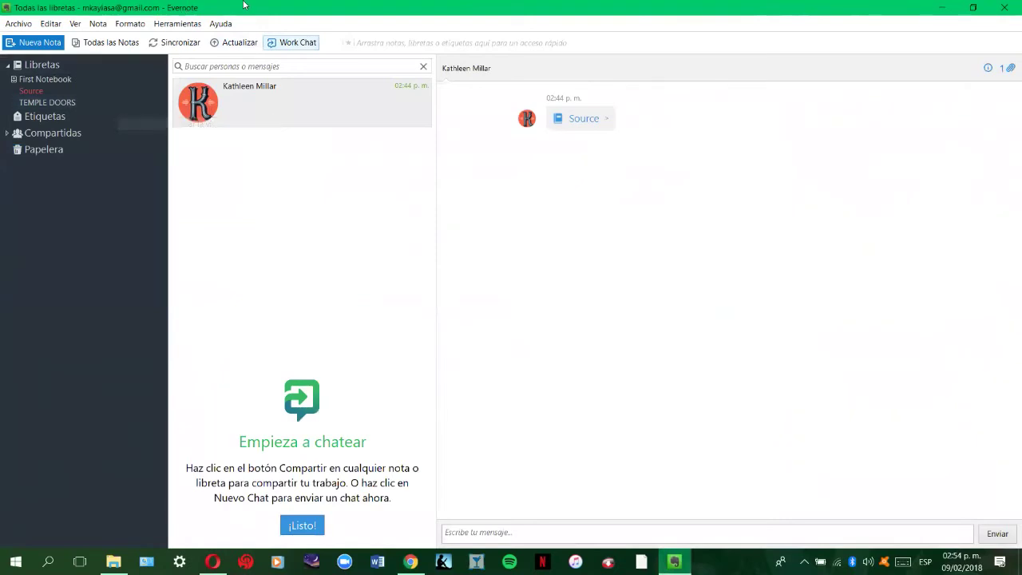
# Synchronize the account, open the shared Source notebook from the Work Chat message, and browse its notes
pyautogui.click(186, 47)
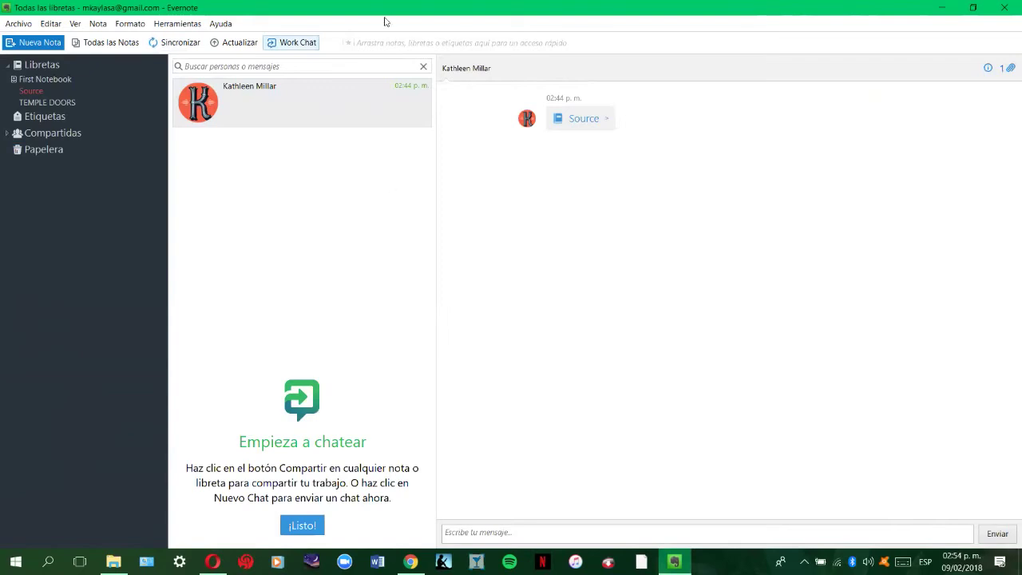
pyautogui.click(563, 119)
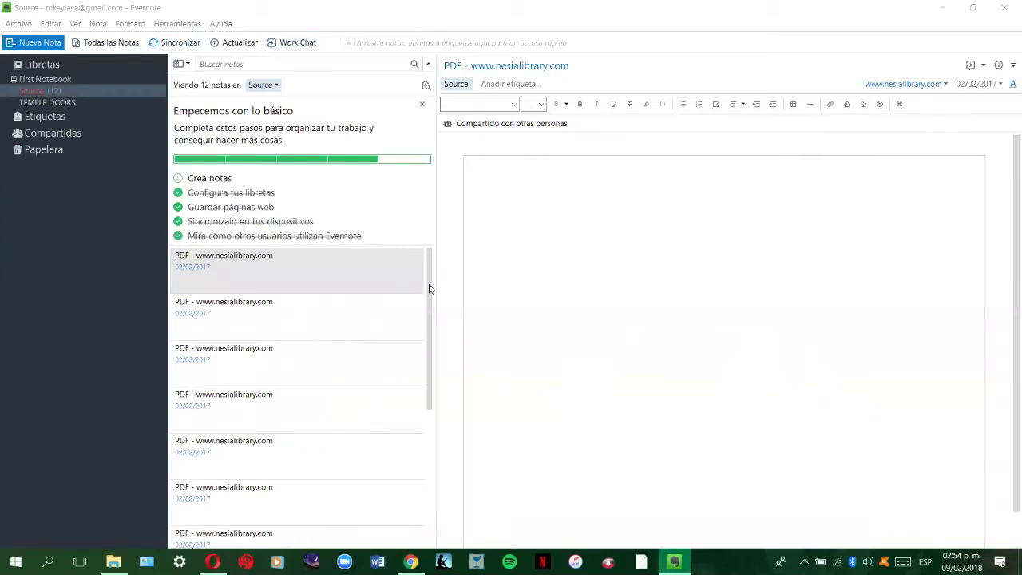
pyautogui.scroll(-3, 434, 323)
pyautogui.scroll(3, 435, 327)
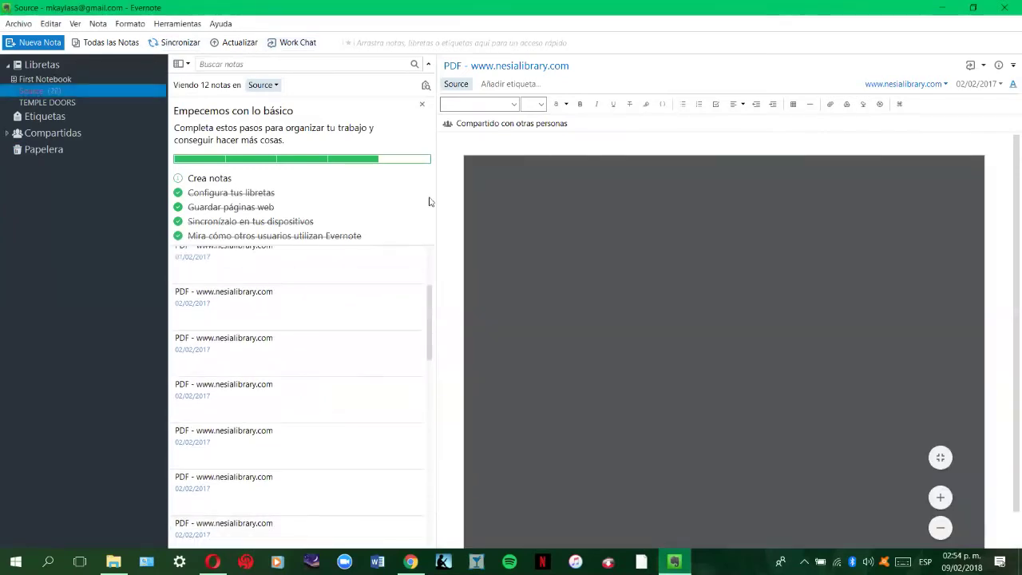
pyautogui.scroll(-2, 424, 479)
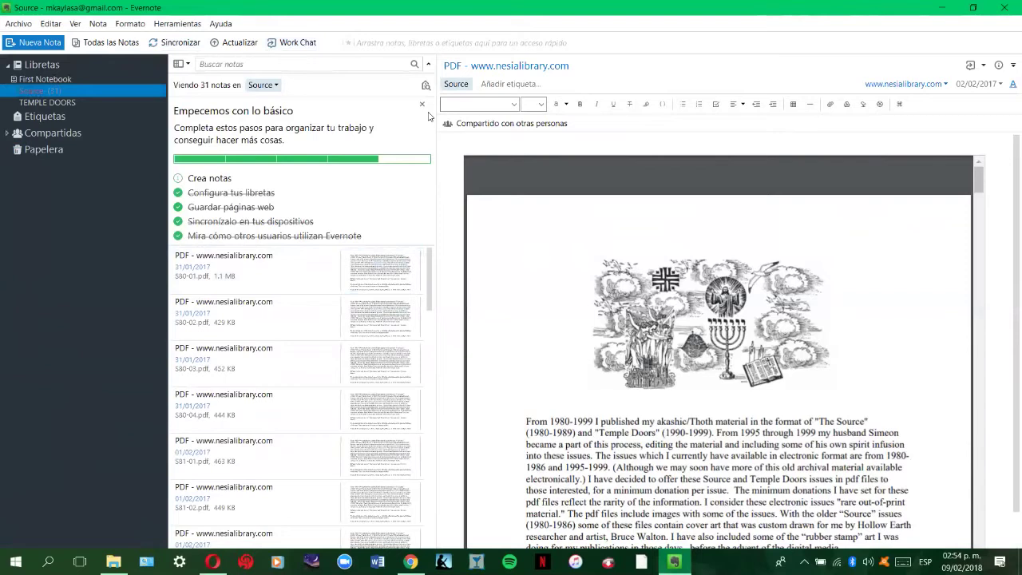
# Return to Work Chat and select the conversation in which the Source notebook was shared
pyautogui.click(298, 44)
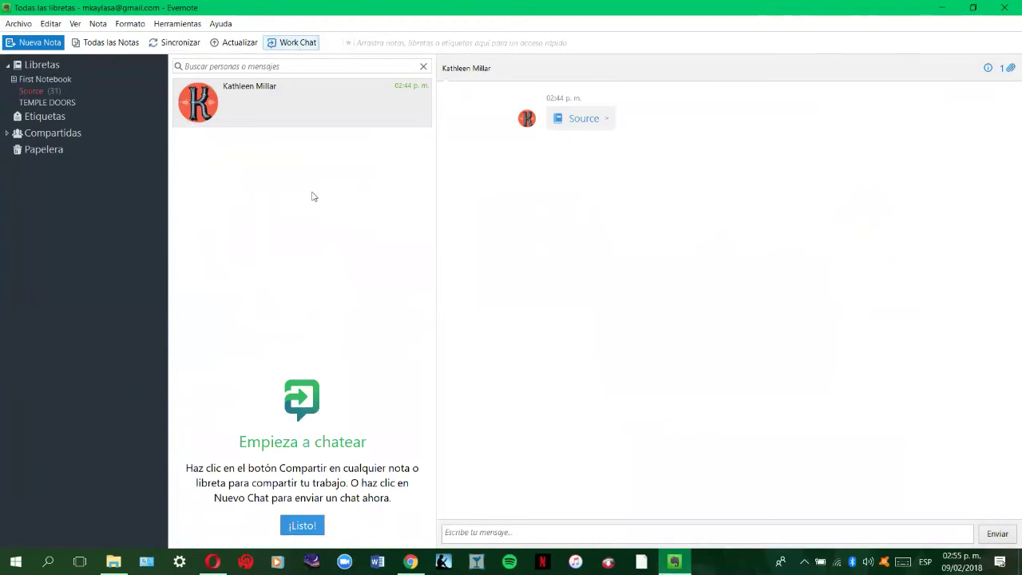
pyautogui.click(266, 92)
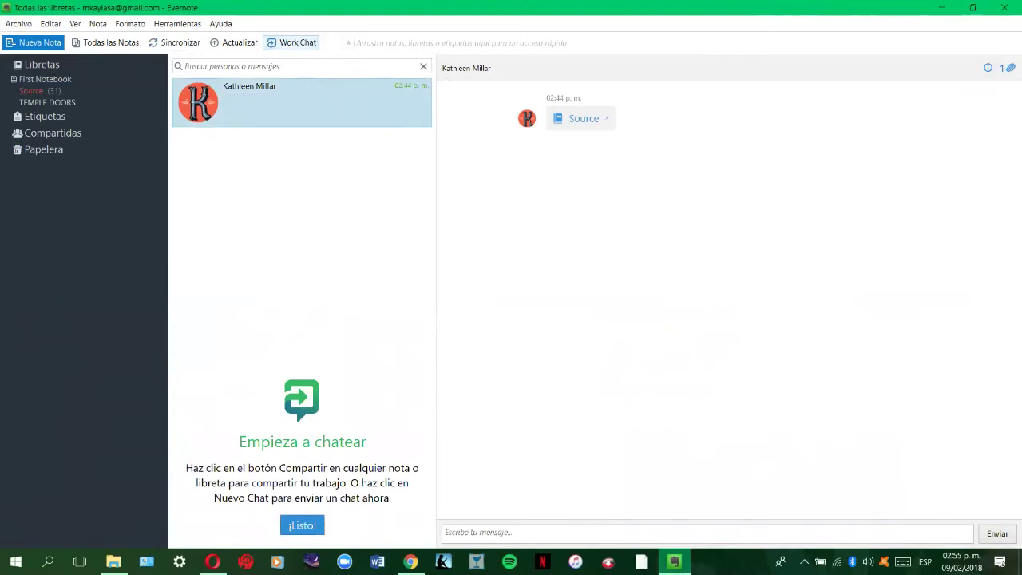
# Dismiss the Work Chat introduction, open the Source notebook, and view its S80-01.pdf note
pyautogui.click(302, 526)
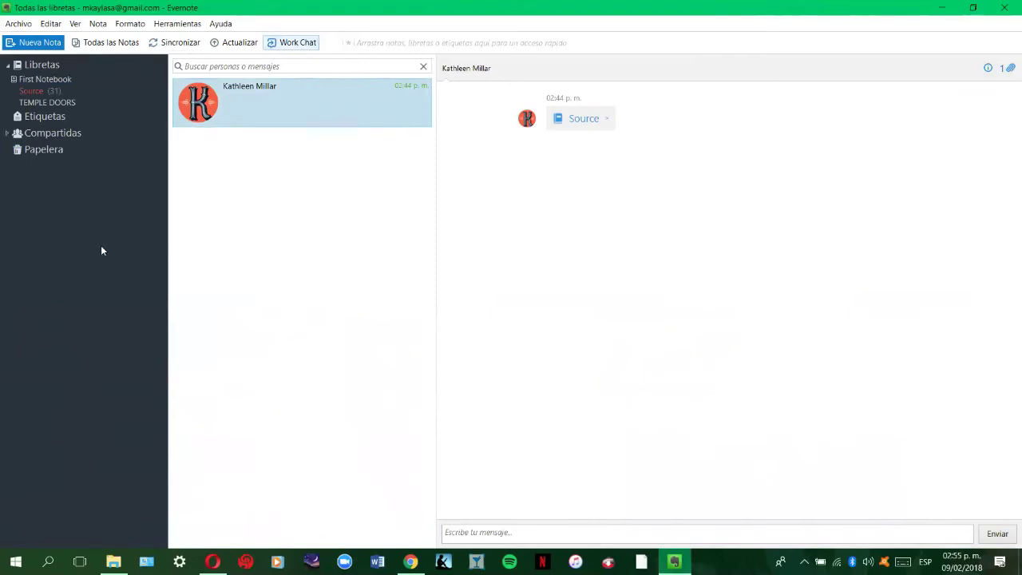
pyautogui.click(38, 91)
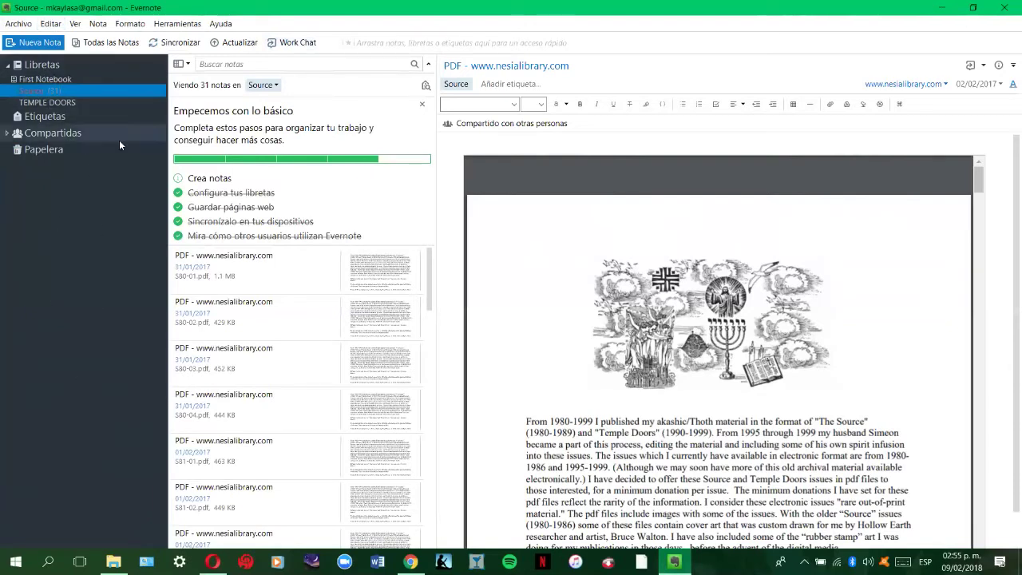
pyautogui.moveTo(816, 169)
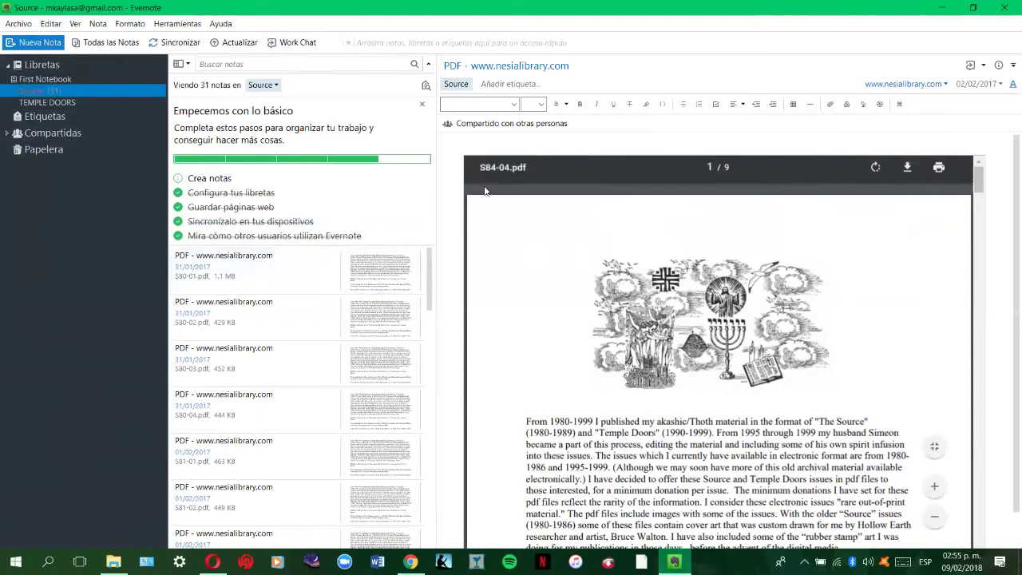
pyautogui.moveTo(429, 272)
pyautogui.mouseDown()
pyautogui.moveTo(456, 494)
pyautogui.moveTo(420, 260)
pyautogui.mouseUp()
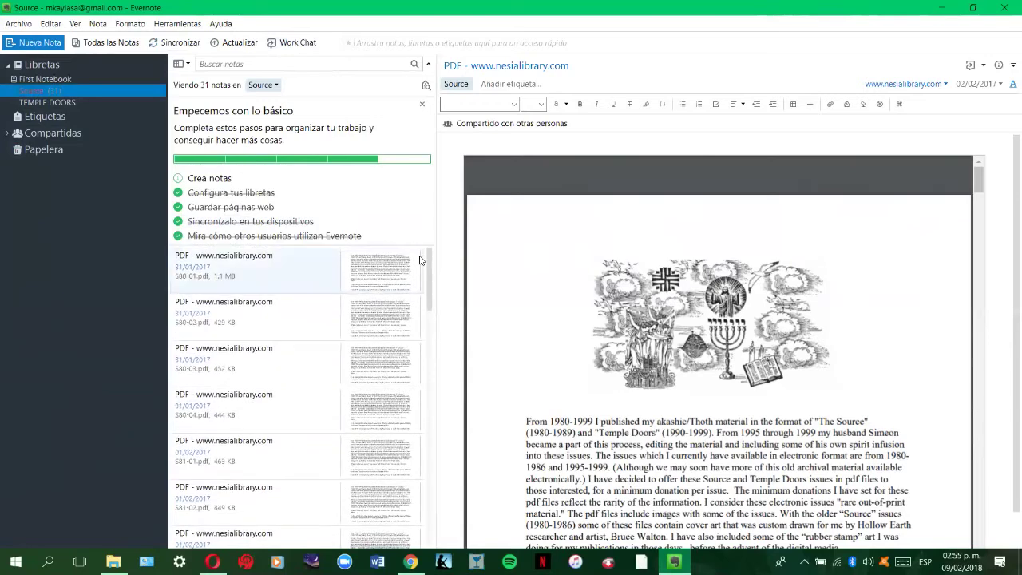
pyautogui.click(259, 256)
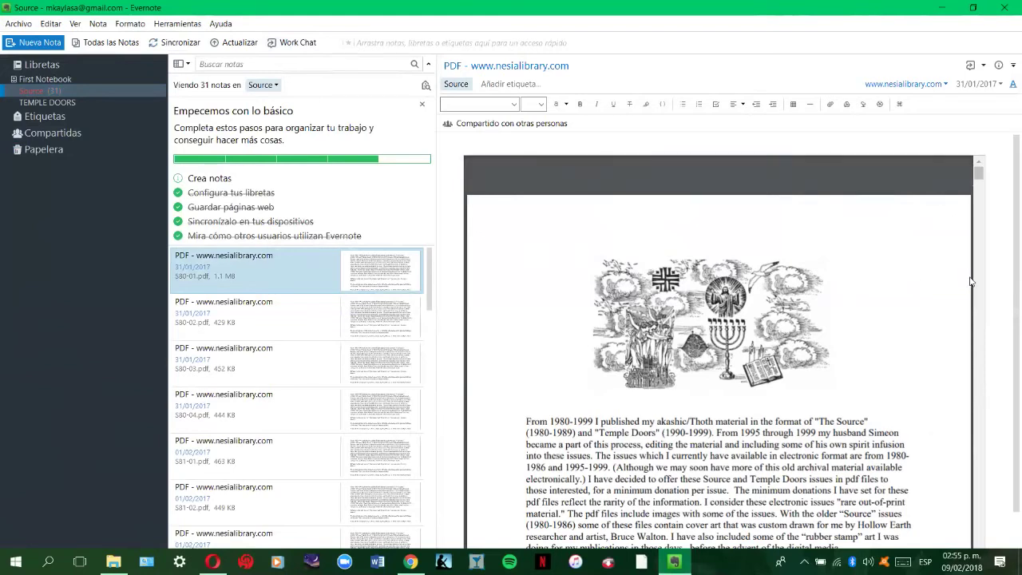
pyautogui.click(995, 142)
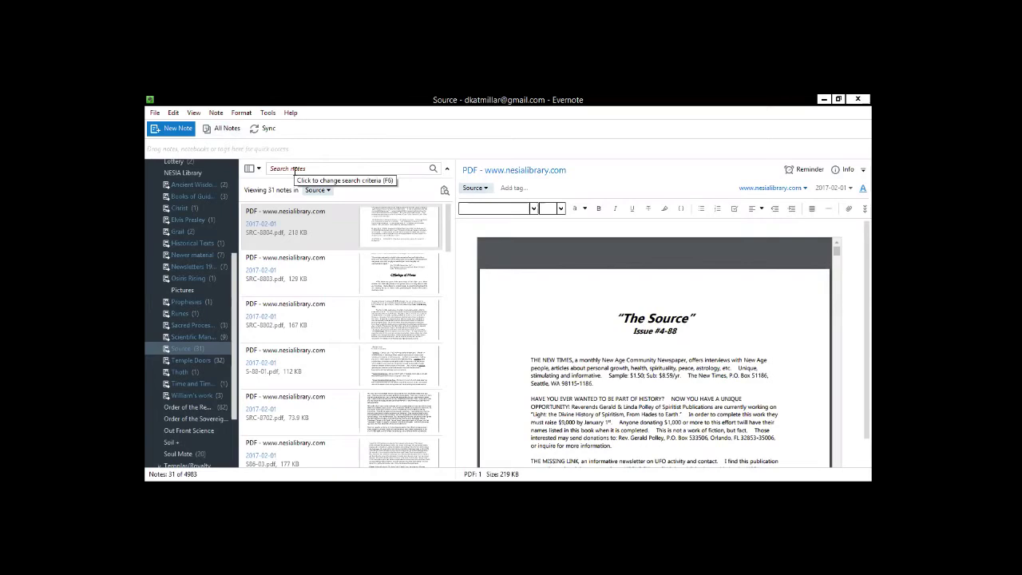
# Search the Source notebook for "metatron" and clear the search
pyautogui.click(296, 170)
pyautogui.write('metatron')
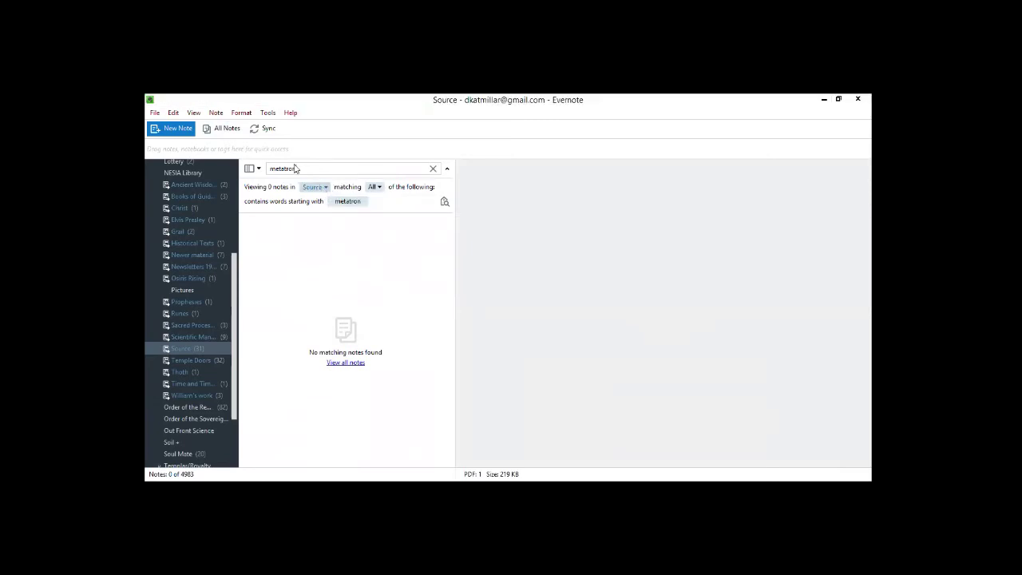
pyautogui.click(433, 169)
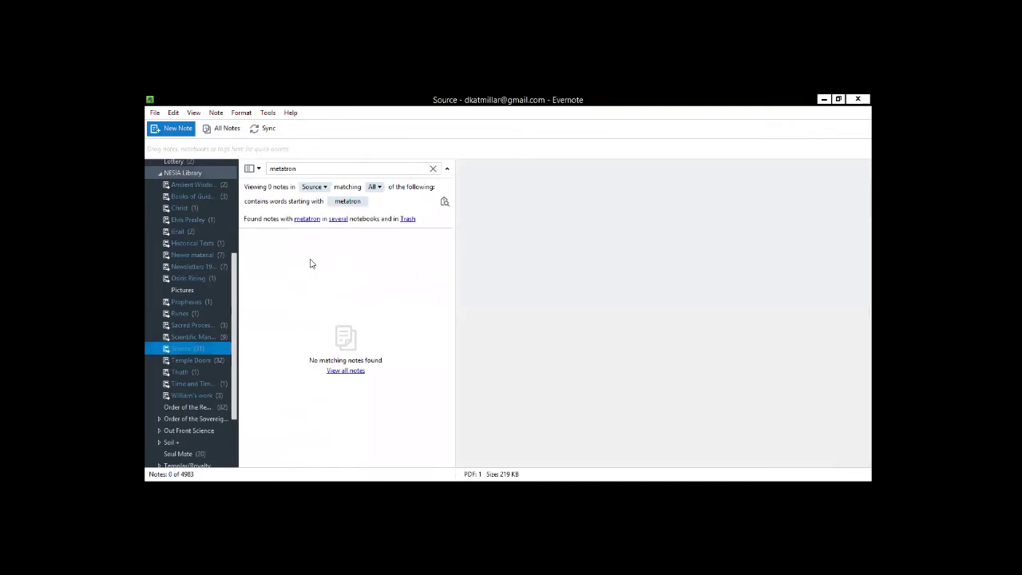
pyautogui.click(434, 170)
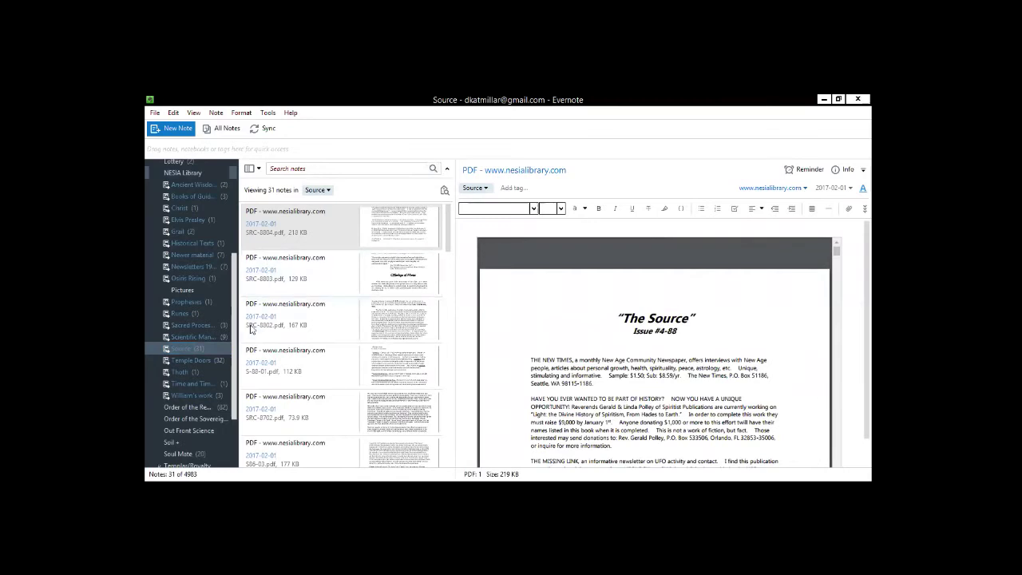
# Open the Temple Doors notebook, widen the search scope to All Notebooks, and search for "metatron"
pyautogui.click(199, 361)
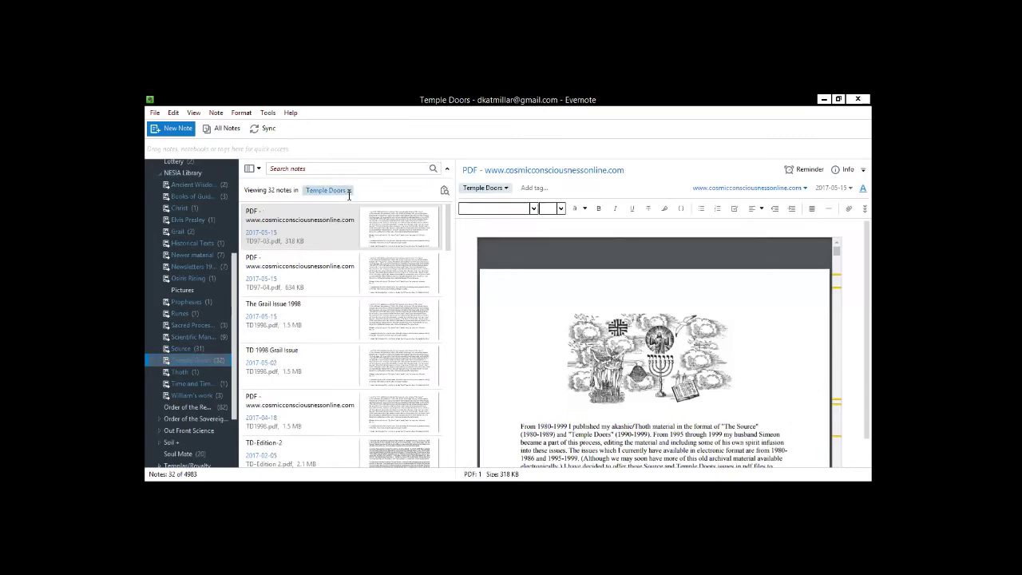
pyautogui.click(346, 192)
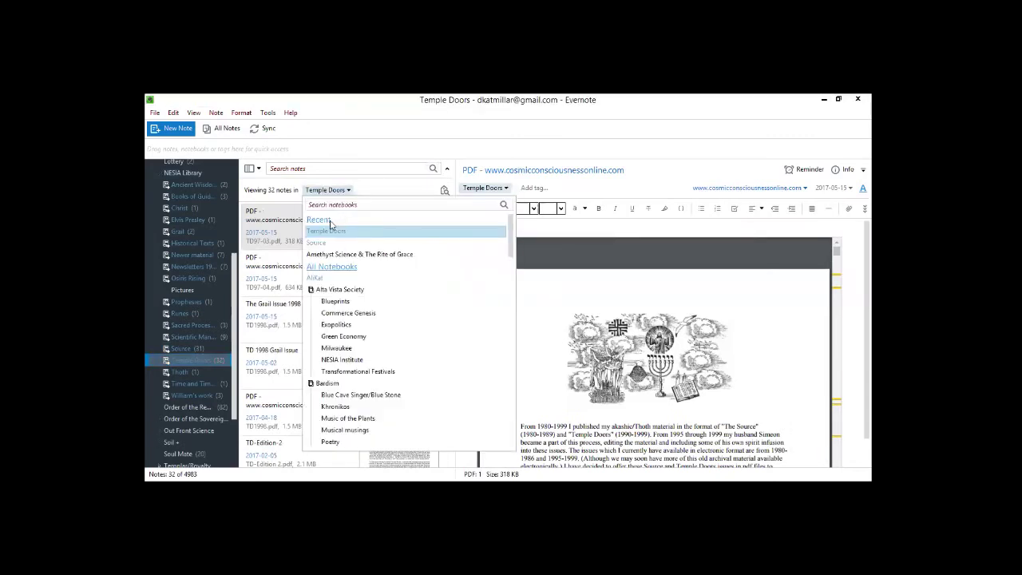
pyautogui.click(326, 269)
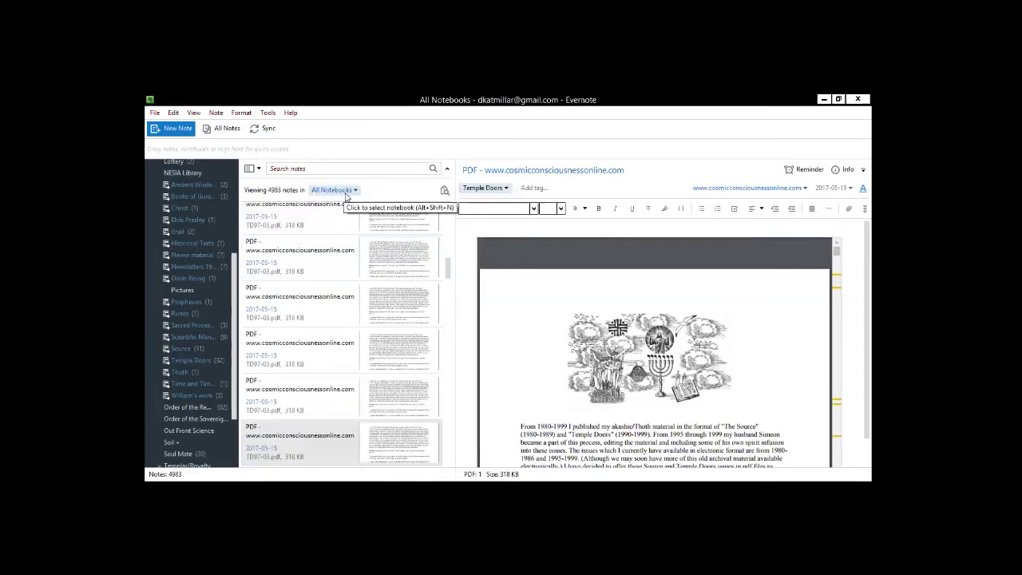
pyautogui.click(314, 168)
pyautogui.write('metatron')
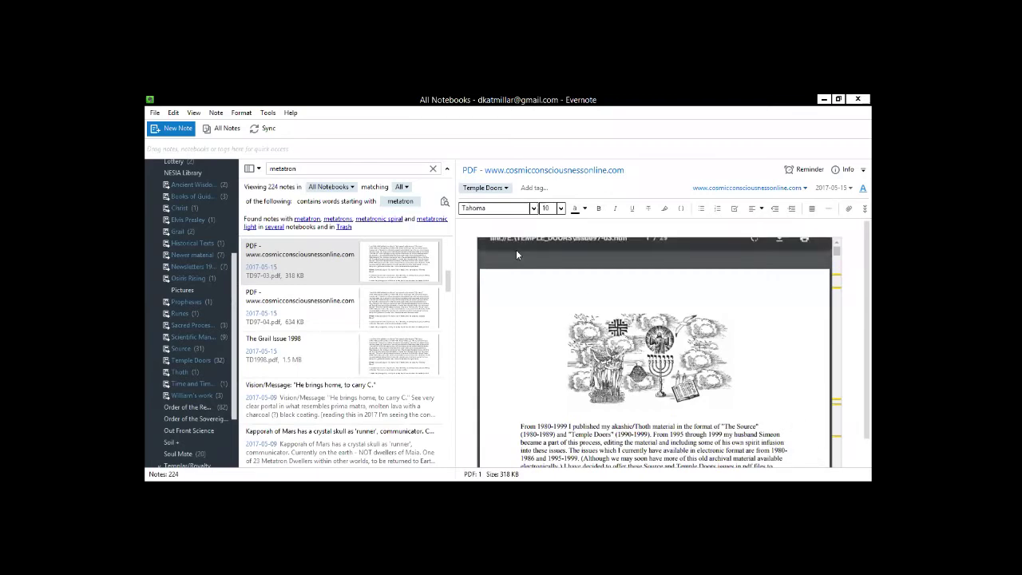
# Open the TD97-03.pdf note in its own maximized window and look through the PDF's text
pyautogui.doubleClick(430, 257)
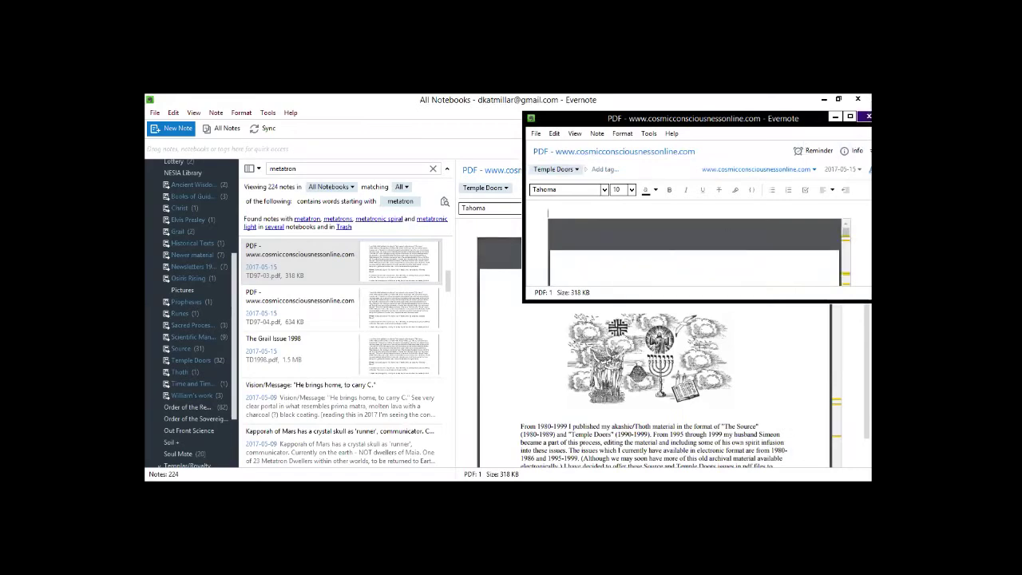
pyautogui.click(868, 117)
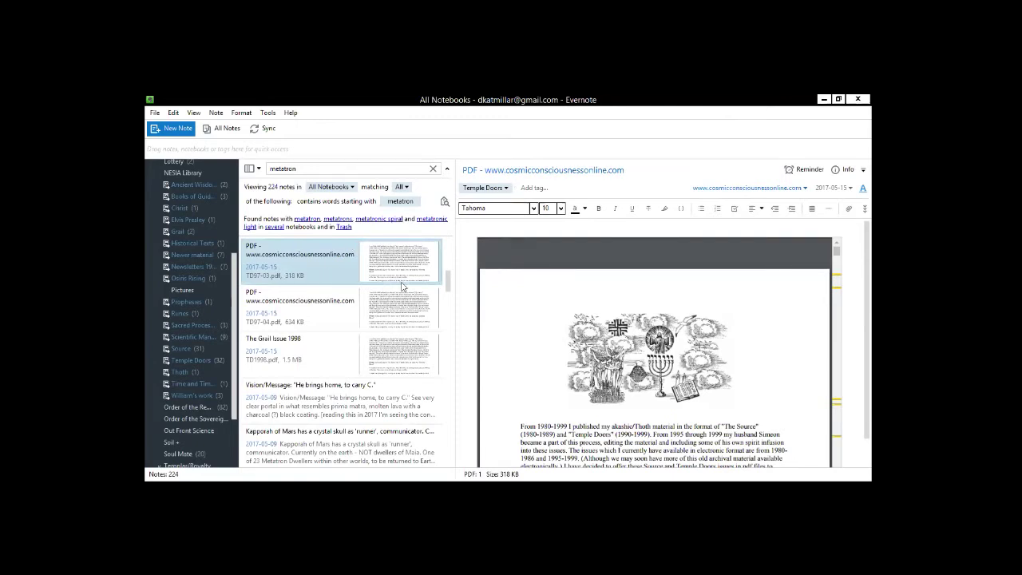
pyautogui.moveTo(770, 344)
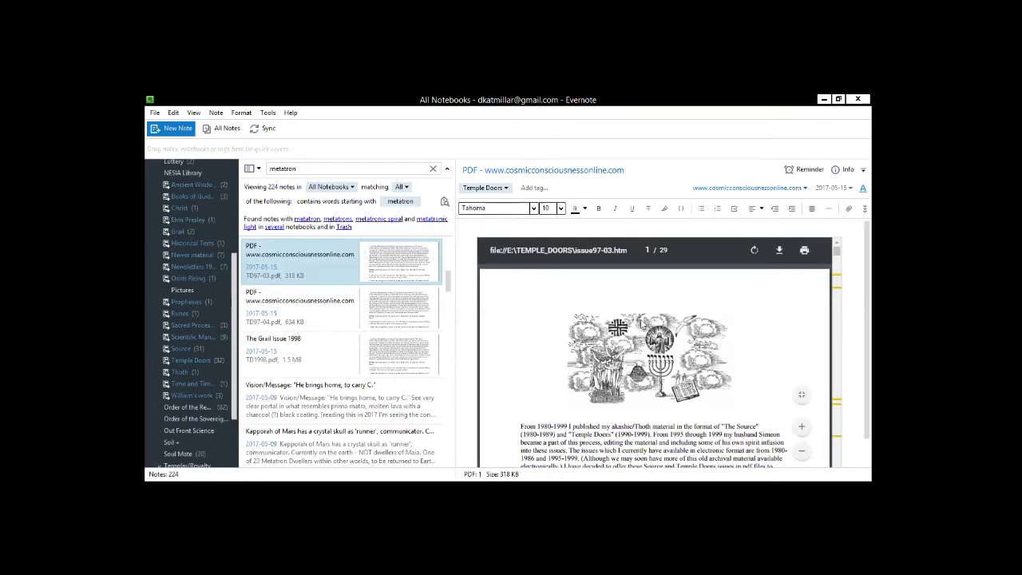
pyautogui.doubleClick(381, 251)
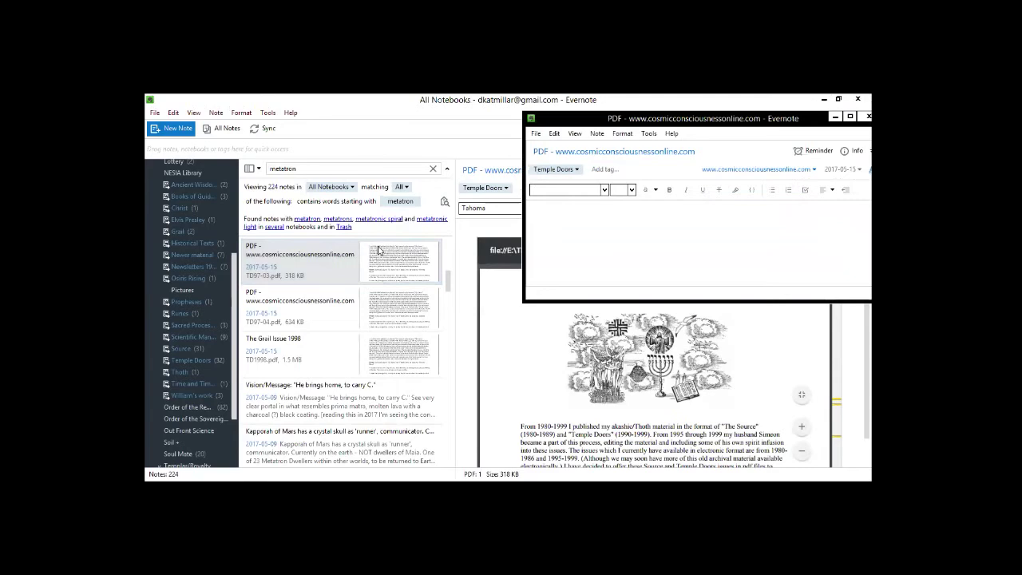
pyautogui.click(851, 118)
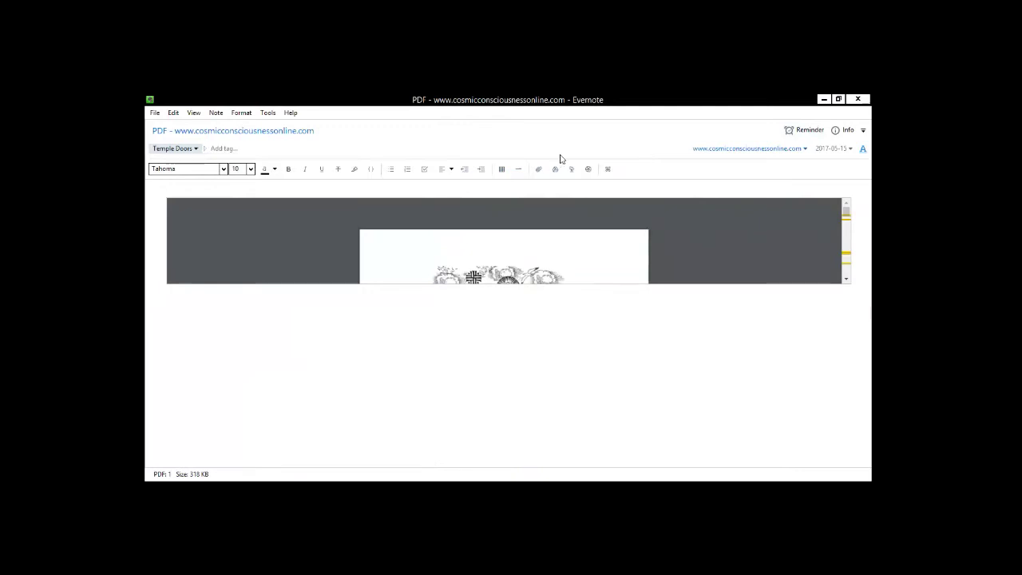
pyautogui.click(846, 280)
pyautogui.moveTo(846, 281); pyautogui.dragTo(845, 281)
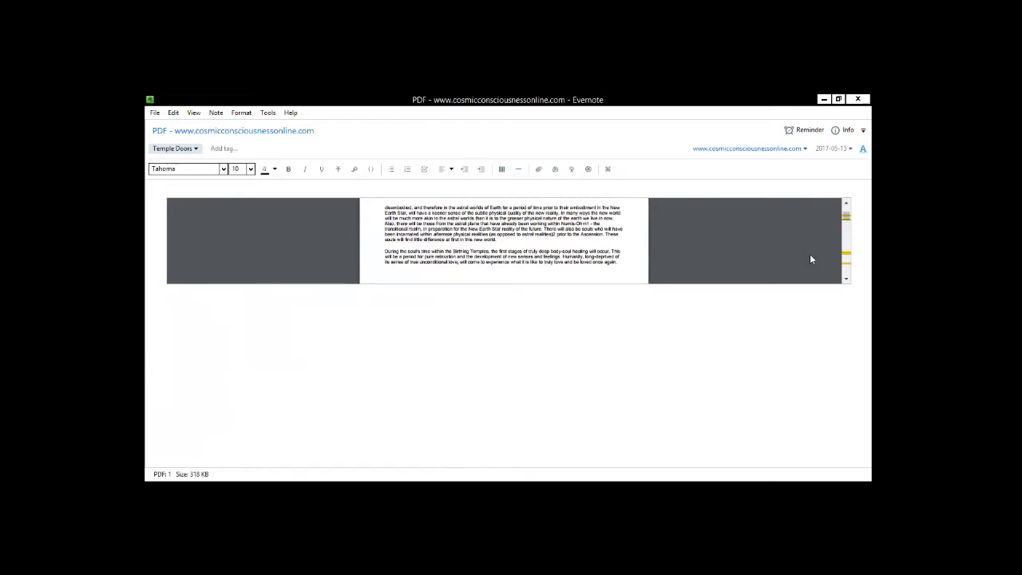
pyautogui.tripleClick(547, 235)
pyautogui.click(583, 255)
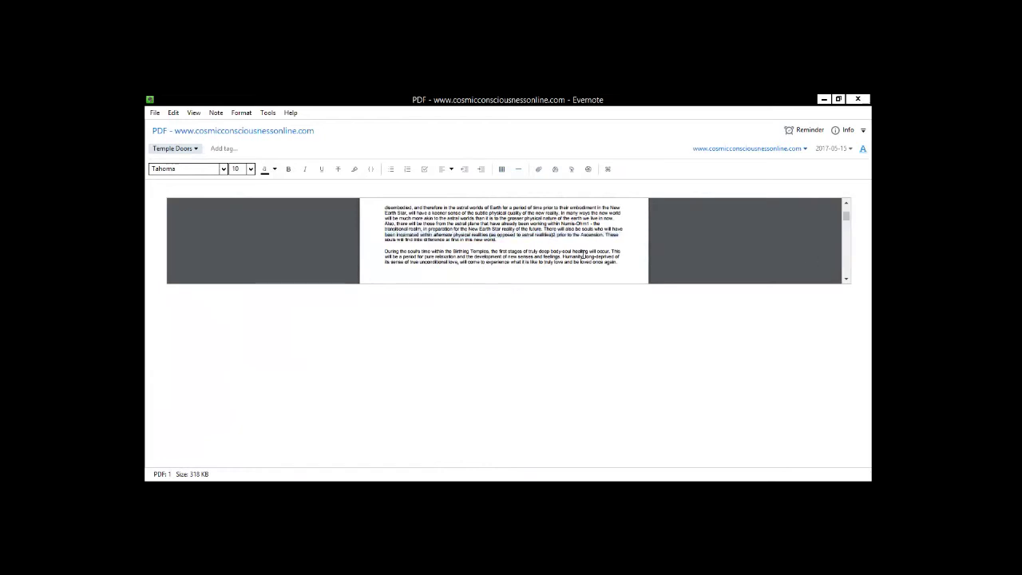
# Find "metatron" within the note, step forward and back through the matches, and close the note window
pyautogui.hotkey('ctrl', 'f')
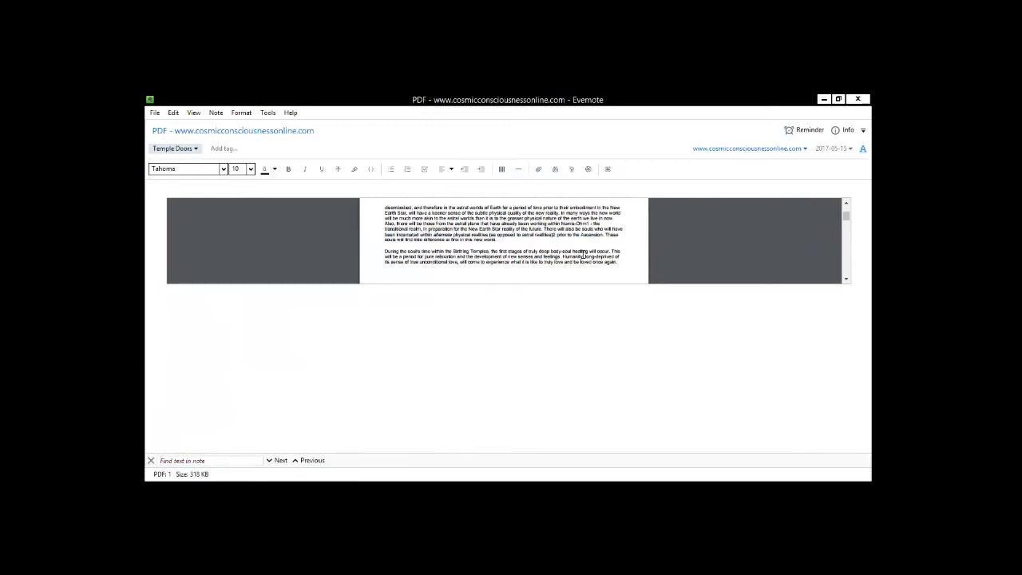
pyautogui.write('metatron')
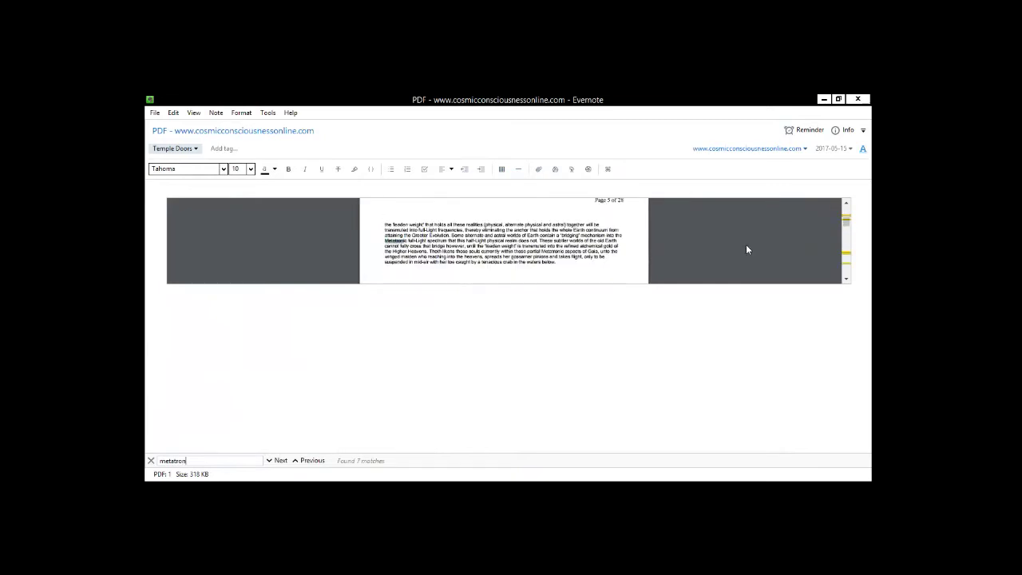
pyautogui.click(280, 461)
pyautogui.click(279, 461)
pyautogui.click(279, 461)
pyautogui.click(279, 461)
pyautogui.click(280, 460)
pyautogui.click(279, 461)
pyautogui.click(294, 461)
pyautogui.click(295, 462)
pyautogui.click(295, 462)
pyautogui.click(295, 462)
pyautogui.click(295, 462)
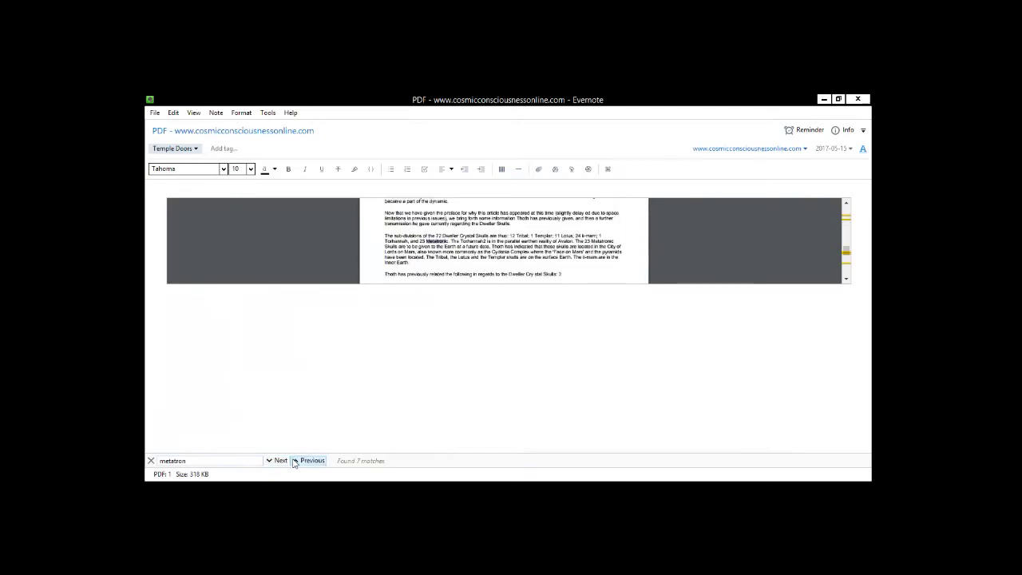
pyautogui.click(858, 99)
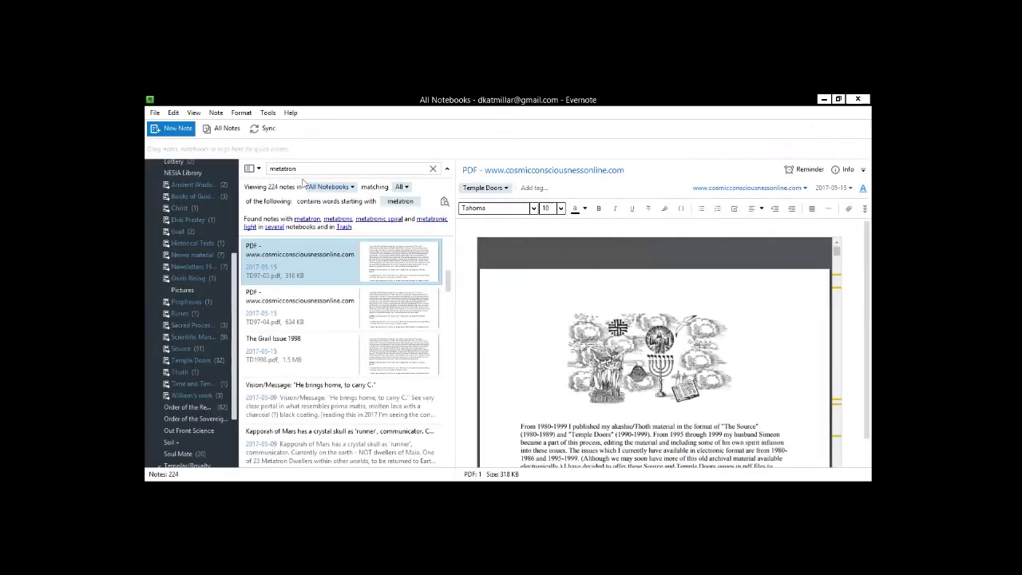
# Replace the all-notebooks search term with the quoted exact phrase "thoth raismes"
pyautogui.click(268, 158)
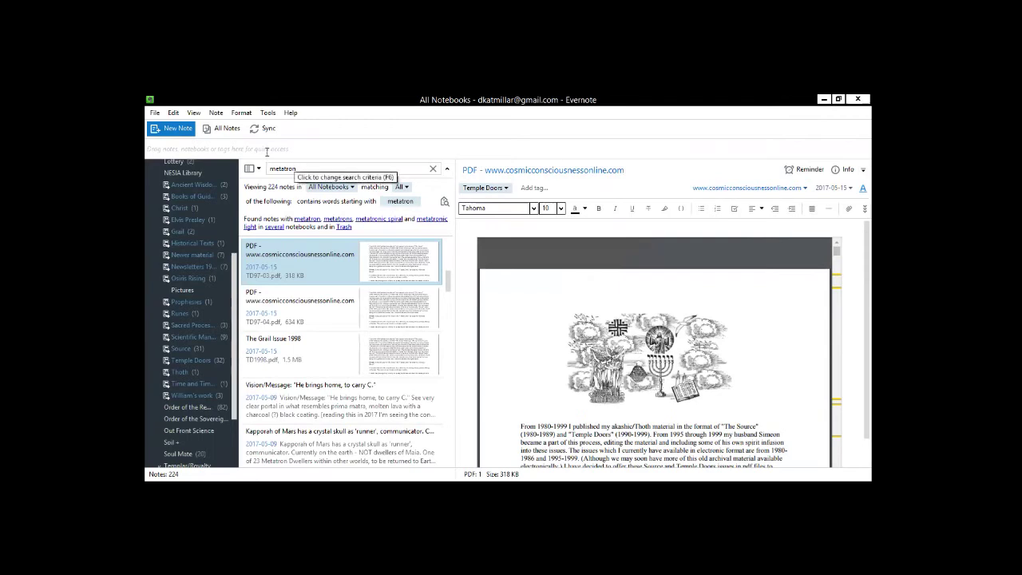
pyautogui.press('BackSpace')
pyautogui.press('BackSpace')
pyautogui.press('BackSpace')
pyautogui.press('BackSpace')
pyautogui.press('BackSpace')
pyautogui.press('BackSpace')
pyautogui.press('BackSpace')
pyautogui.press('BackSpace')
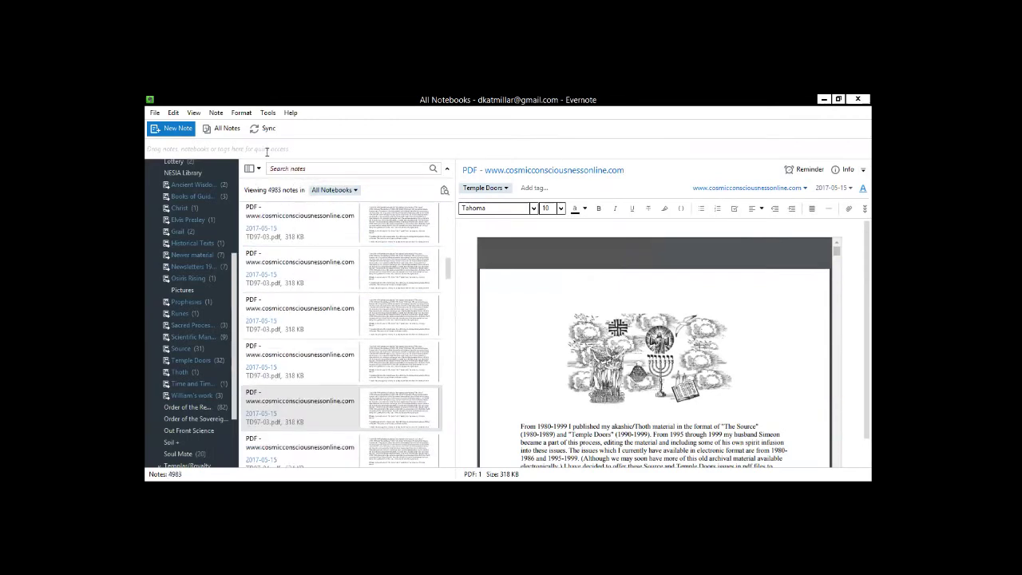
pyautogui.write('t')
pyautogui.write('thoth')
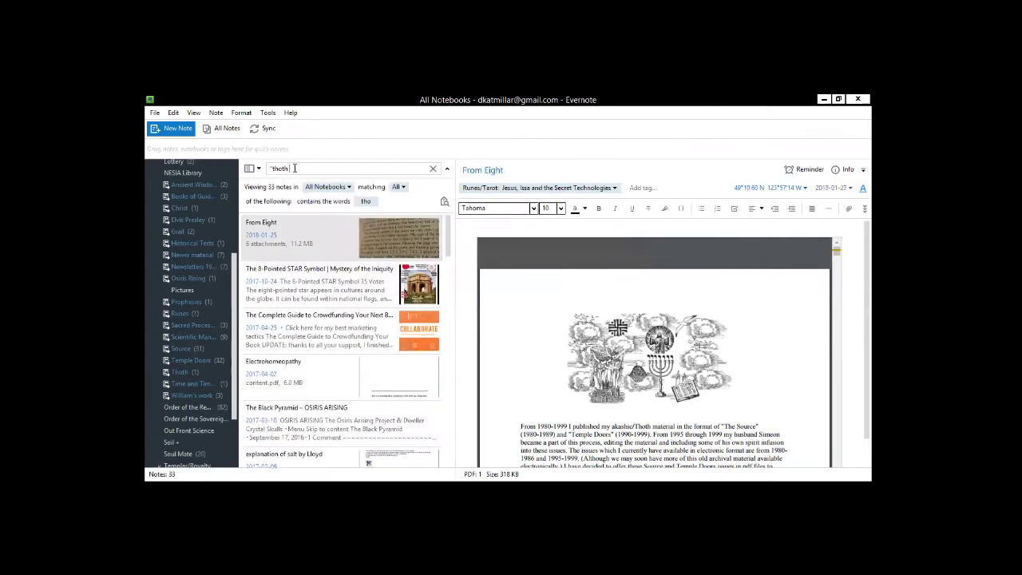
pyautogui.write(' raismes')
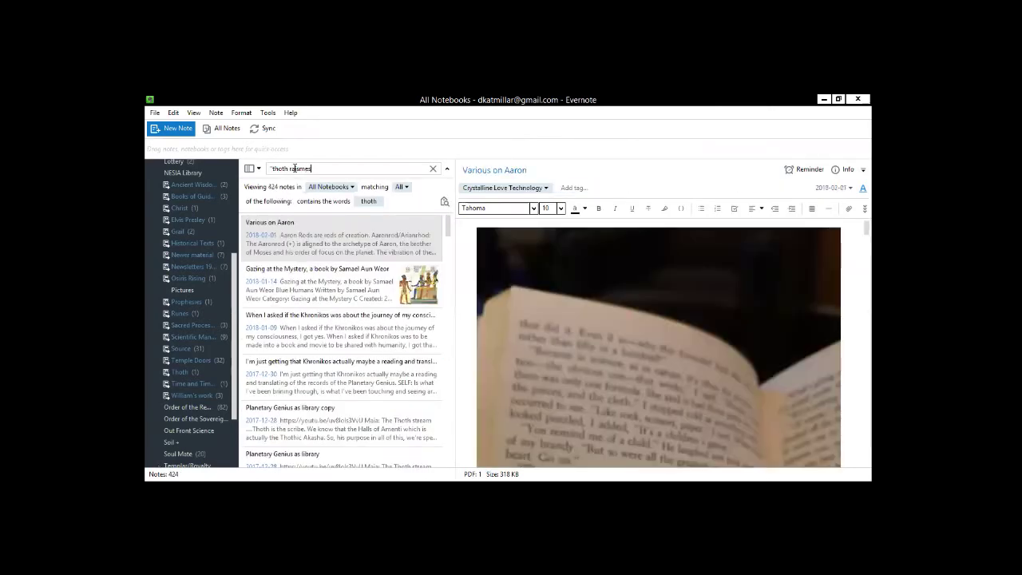
pyautogui.write("'")
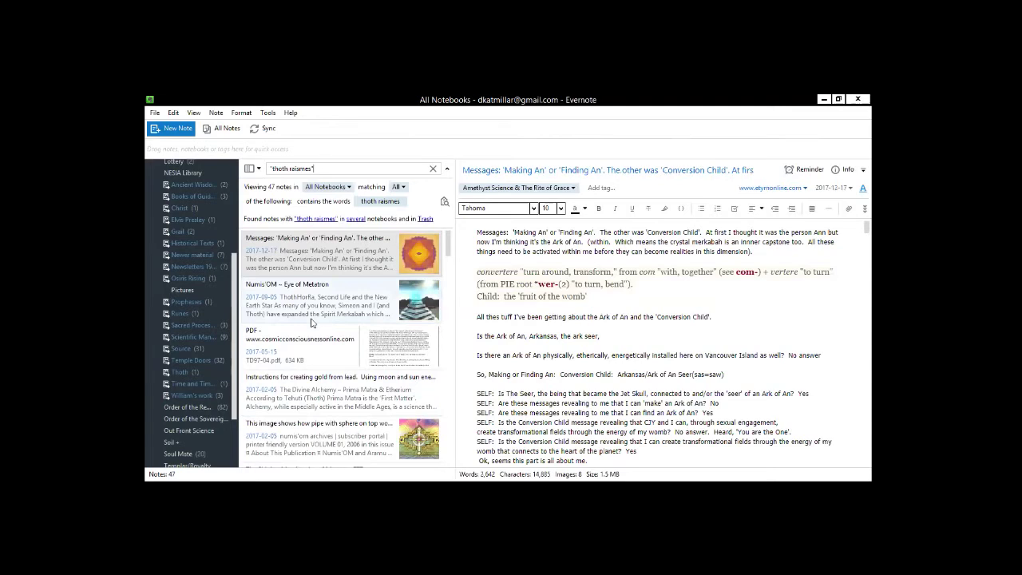
# Create a new note and view the list of notebooks it can be filed in without changing the notebook
pyautogui.click(179, 130)
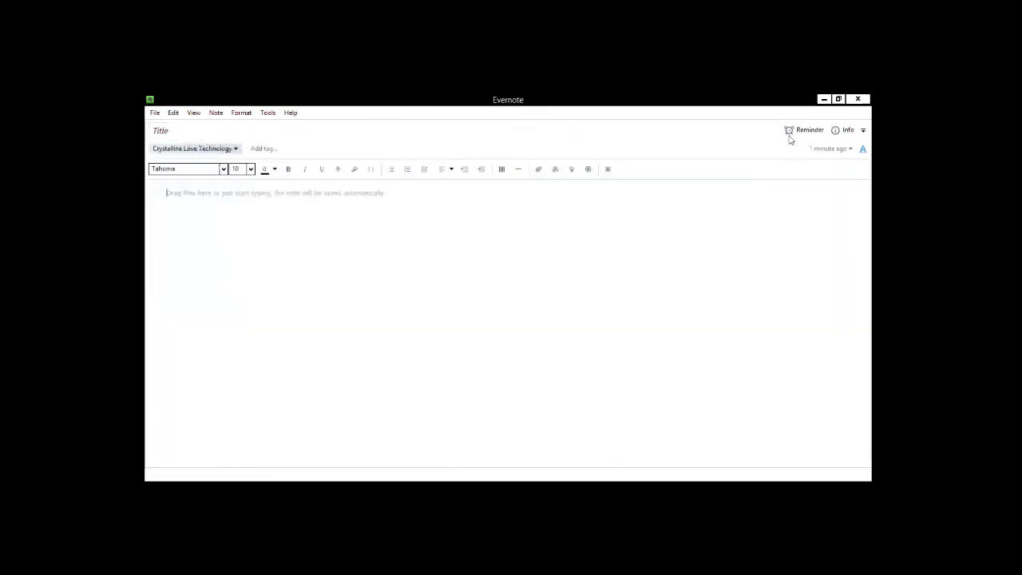
pyautogui.click(442, 186)
pyautogui.click(236, 150)
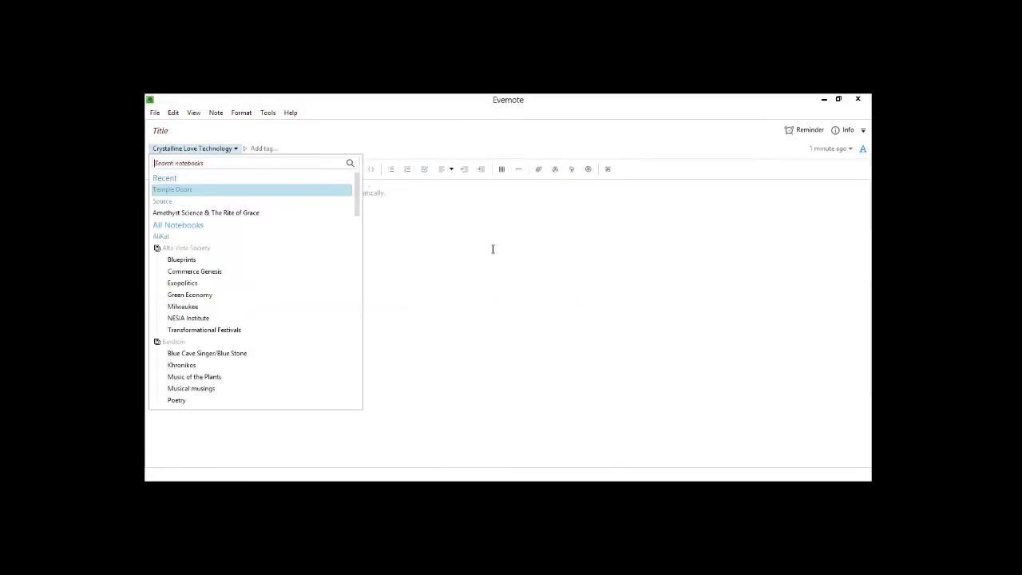
pyautogui.click(545, 219)
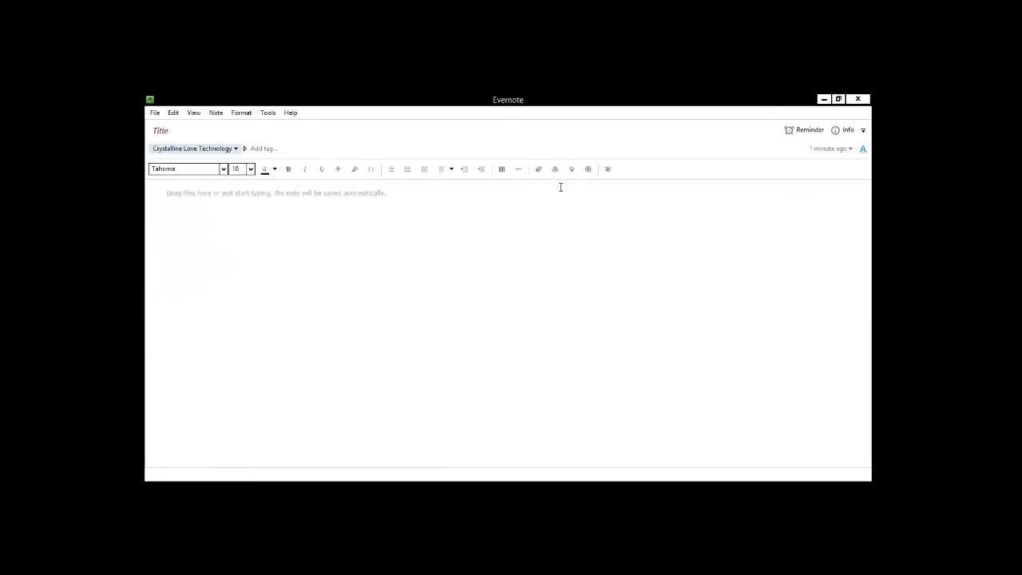
# View the note's options for attaching a local file and a Google Drive file, cancelling each without attaching anything
pyautogui.click(539, 171)
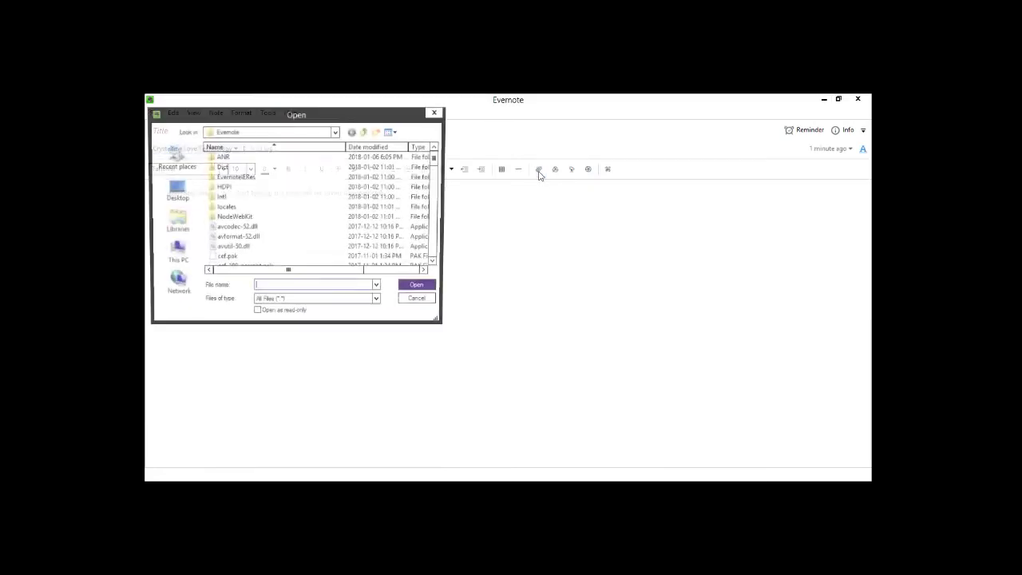
pyautogui.click(437, 116)
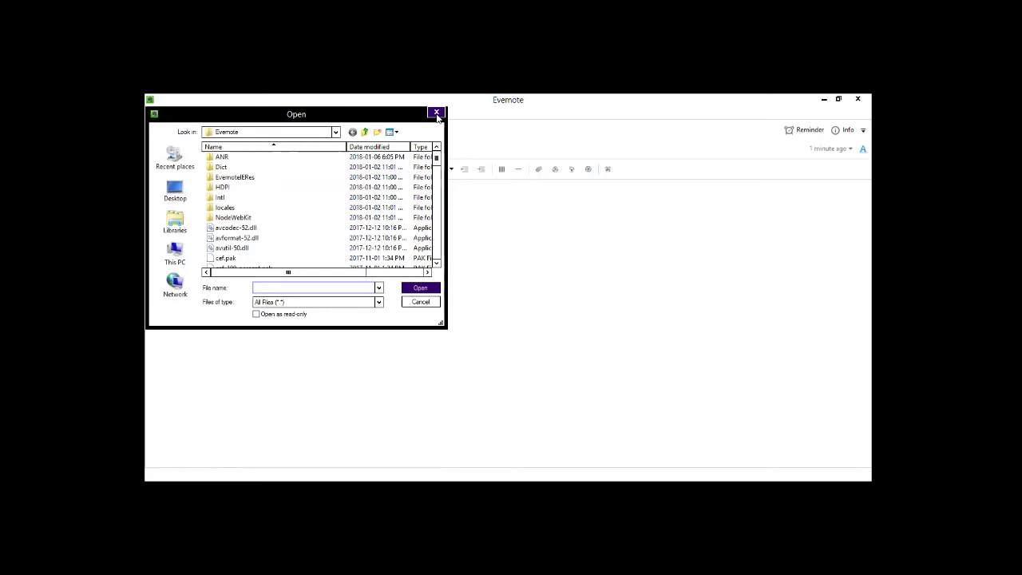
pyautogui.click(556, 171)
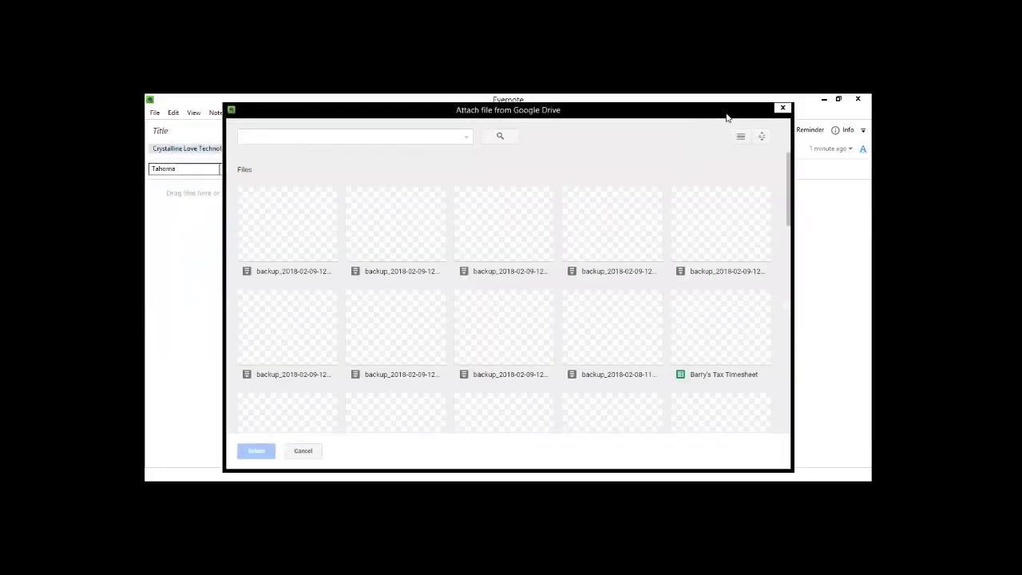
pyautogui.click(782, 109)
# View the note's audio recording and webcam snapshot options, cancel both, and close the empty note window
pyautogui.click(573, 171)
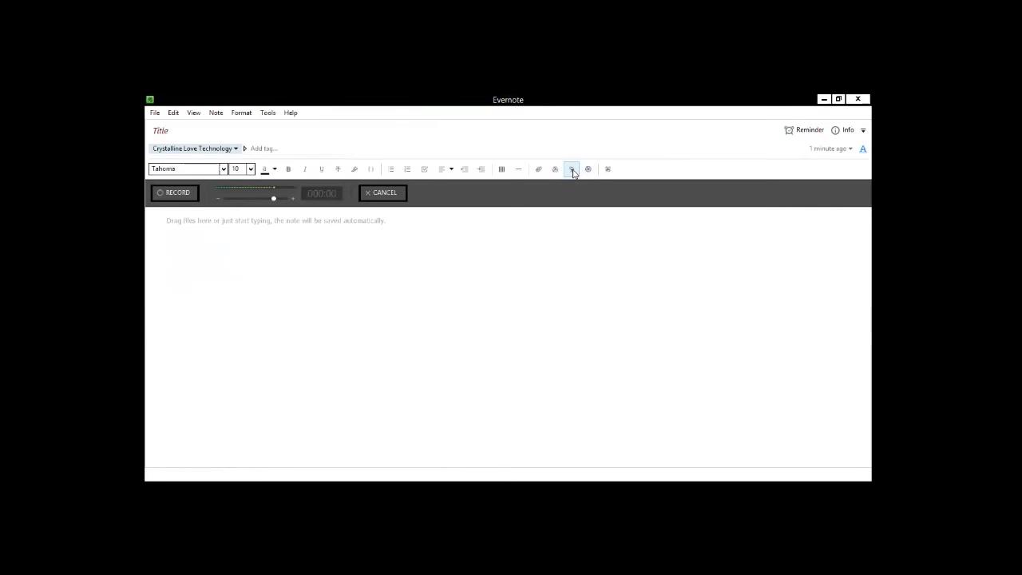
pyautogui.click(391, 193)
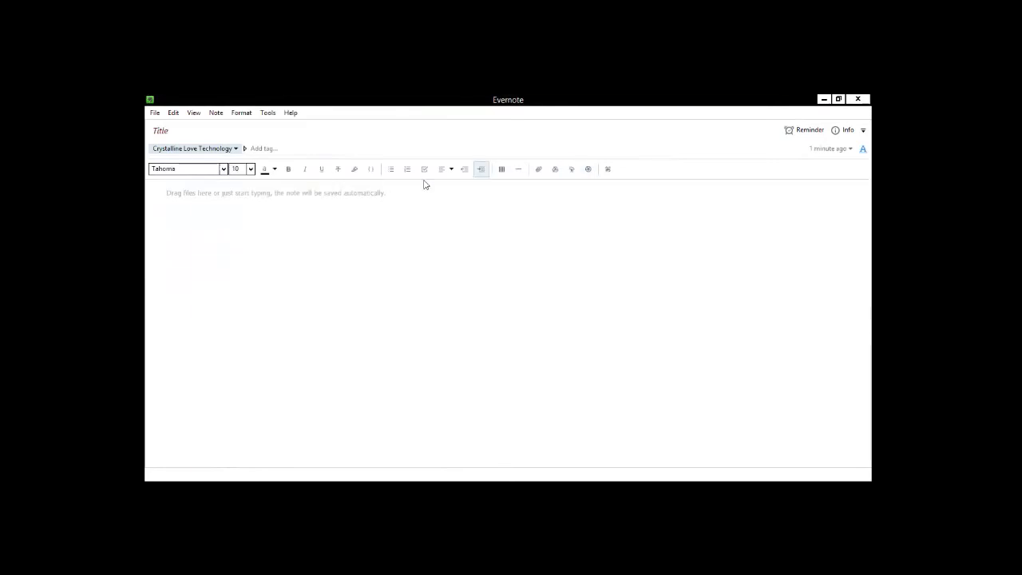
pyautogui.click(589, 170)
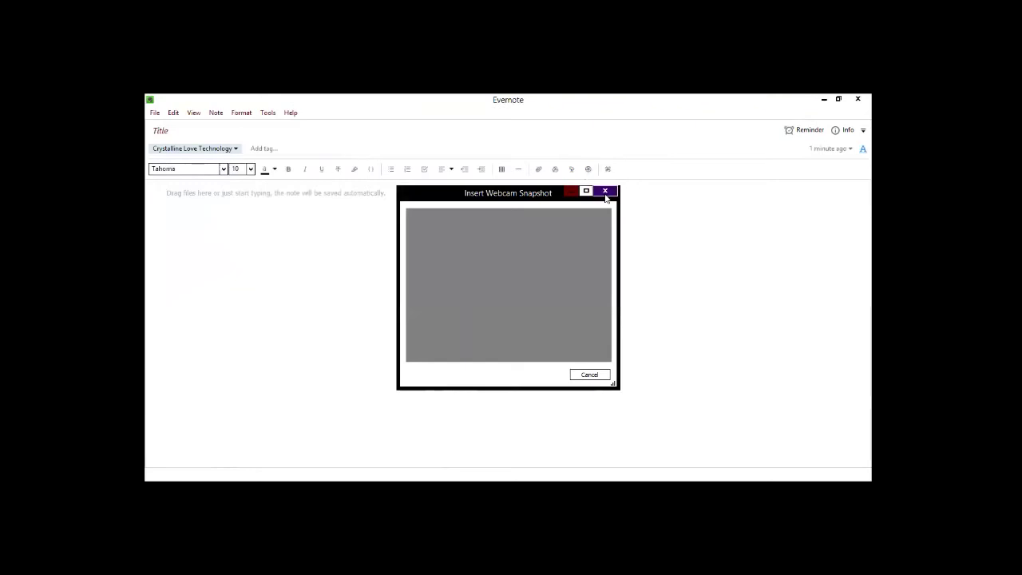
pyautogui.click(605, 193)
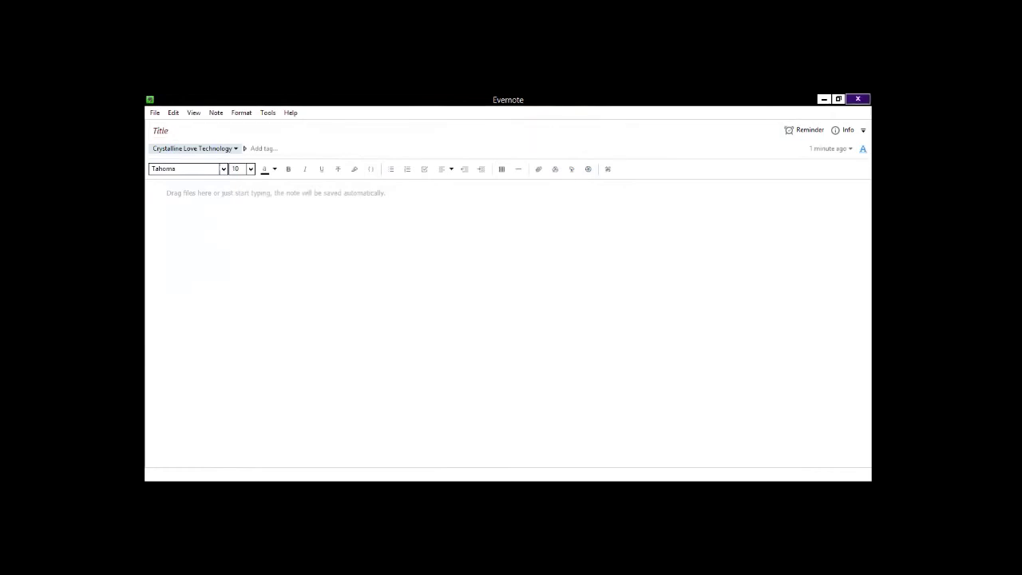
pyautogui.click(858, 99)
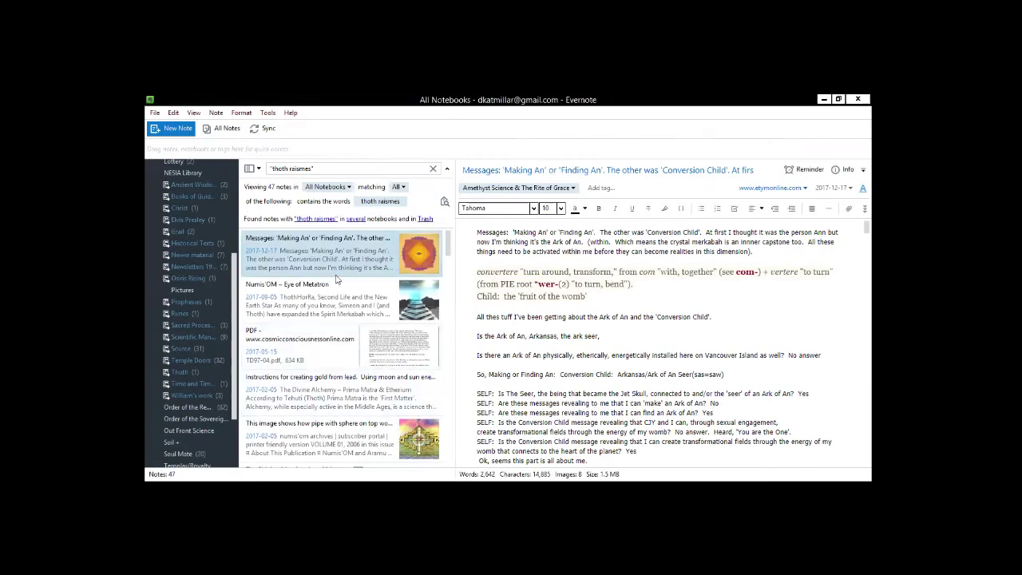
# Clear the exact-phrase search and search all notebooks for "metatron"
pyautogui.click(433, 169)
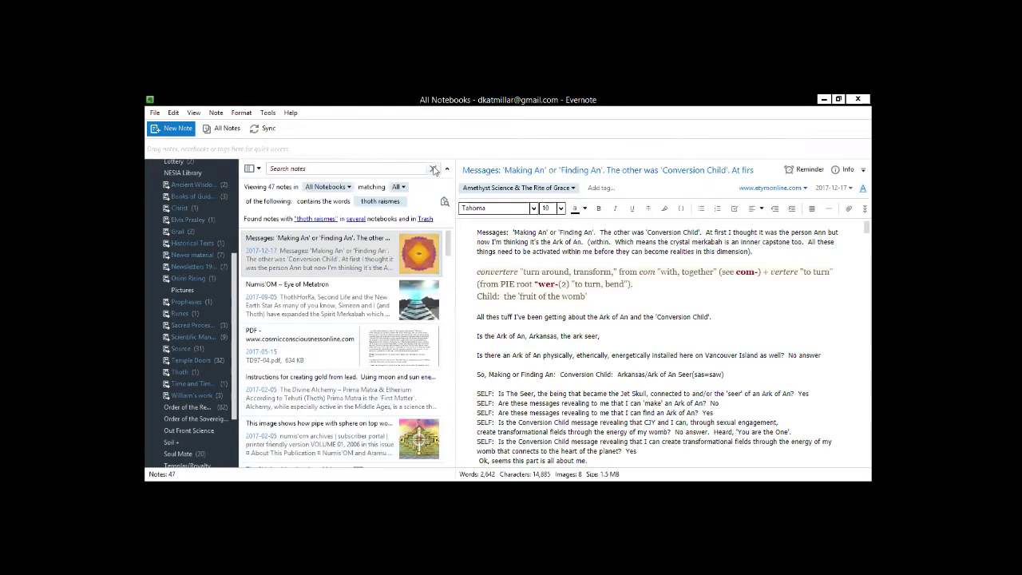
pyautogui.click(298, 168)
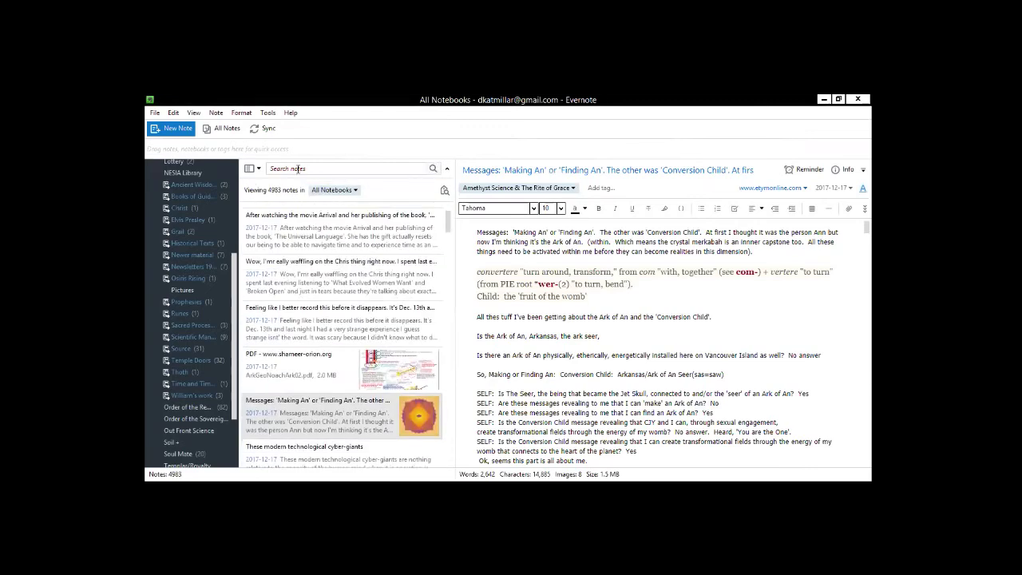
pyautogui.write('metatron')
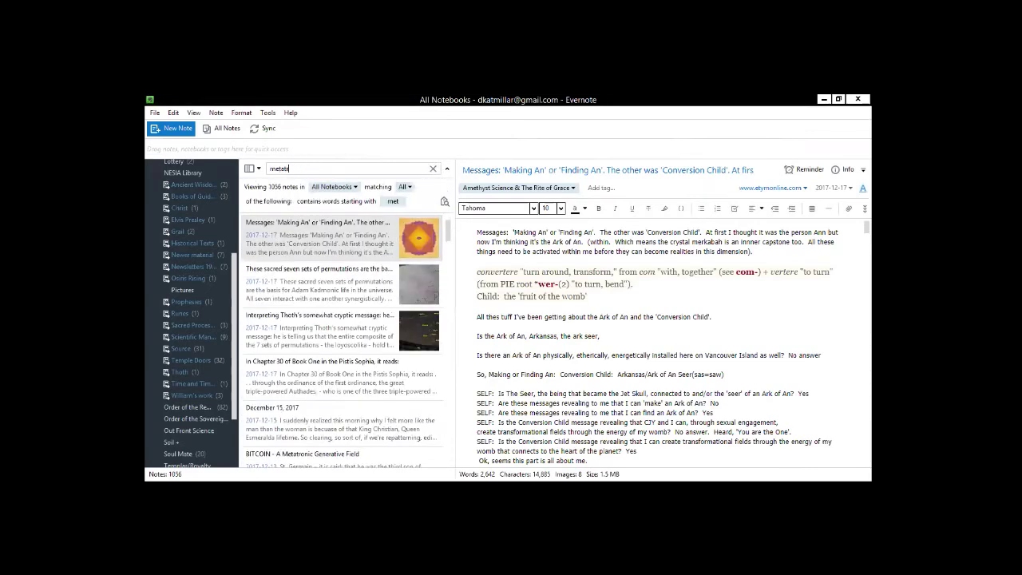
# Restrict the view to the Temple Doors notebook and search it for "metatron"
pyautogui.click(203, 361)
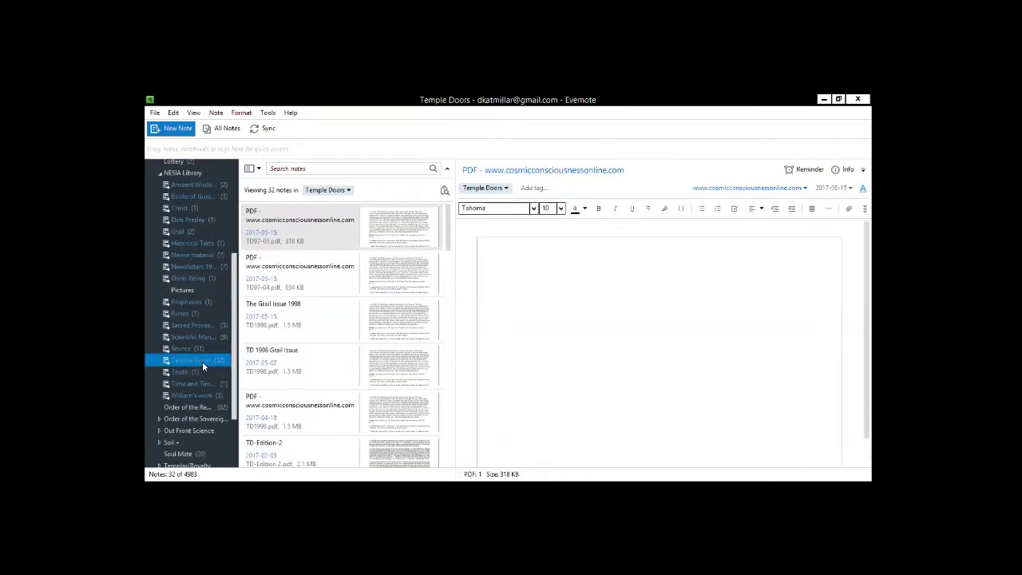
pyautogui.click(301, 168)
pyautogui.write('metatron')
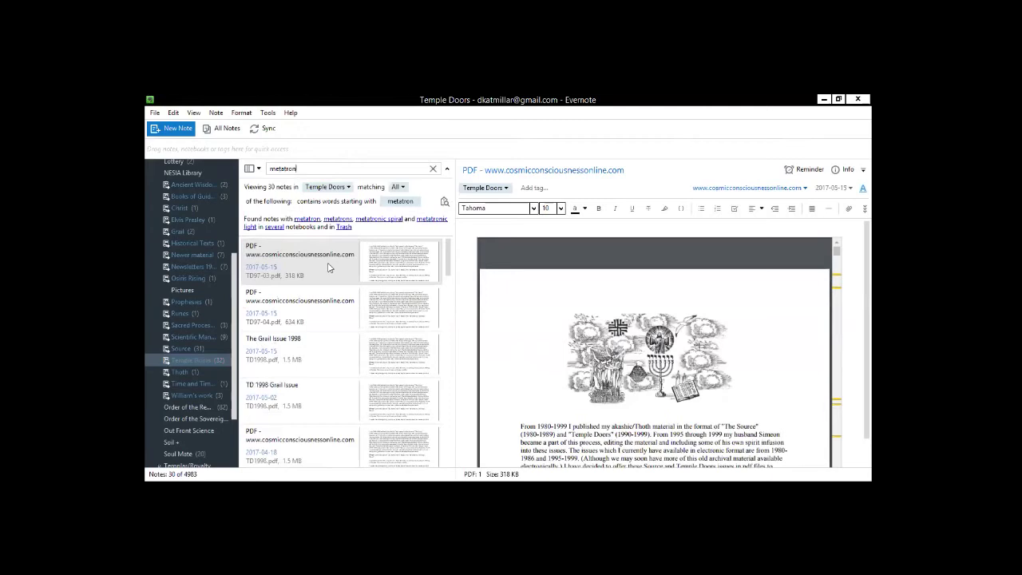
# Create a table of contents note from the first five matching notes and open it from All Notes in its own window
pyautogui.keyDown('shift'); pyautogui.click(310, 437); pyautogui.keyUp('shift')
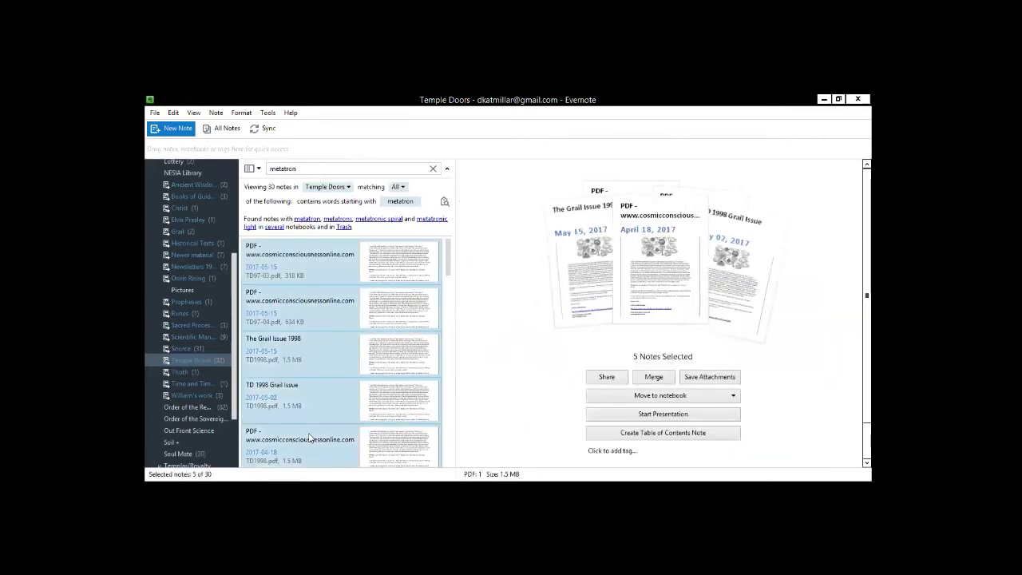
pyautogui.click(631, 437)
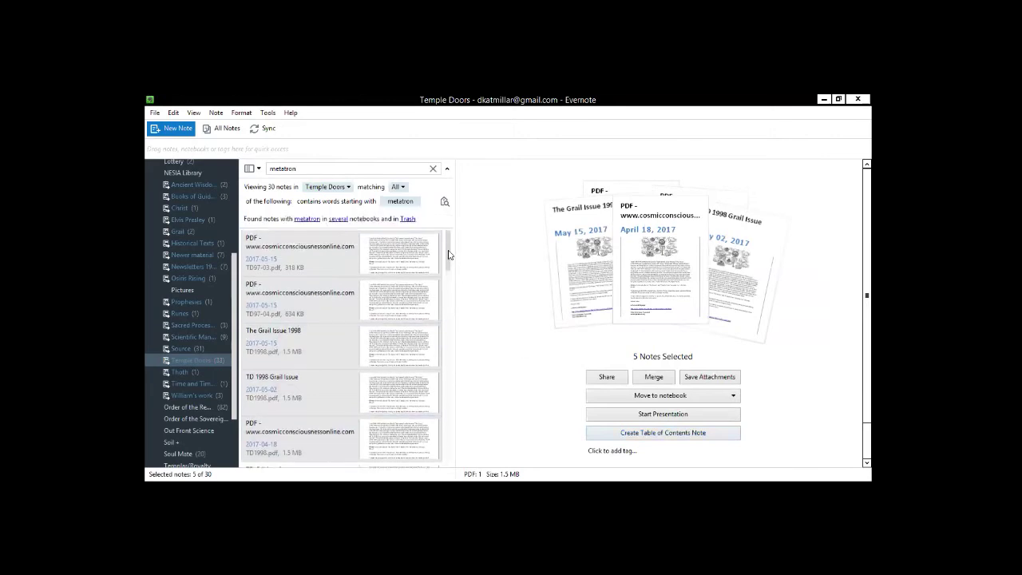
pyautogui.click(221, 128)
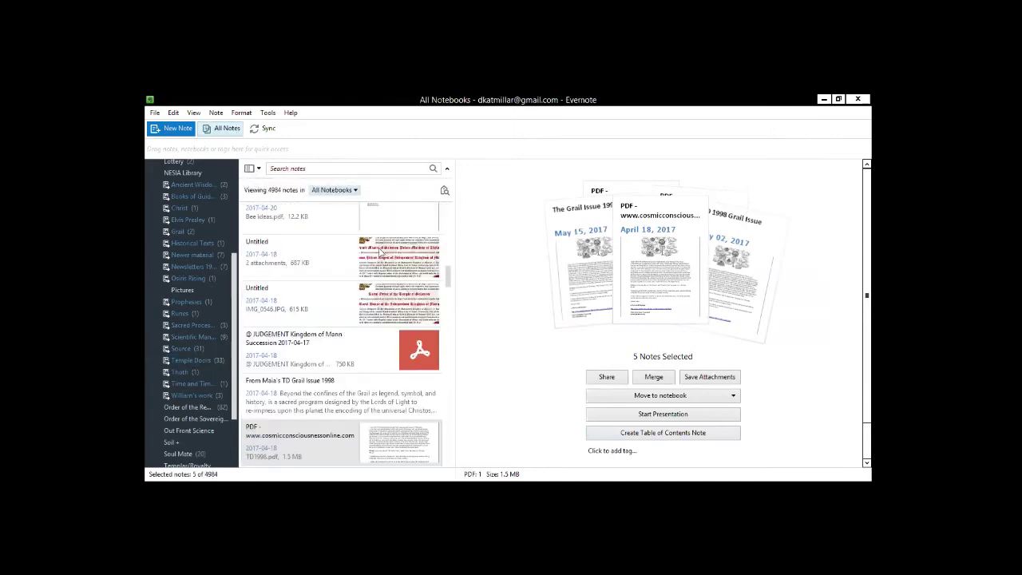
pyautogui.click(450, 210)
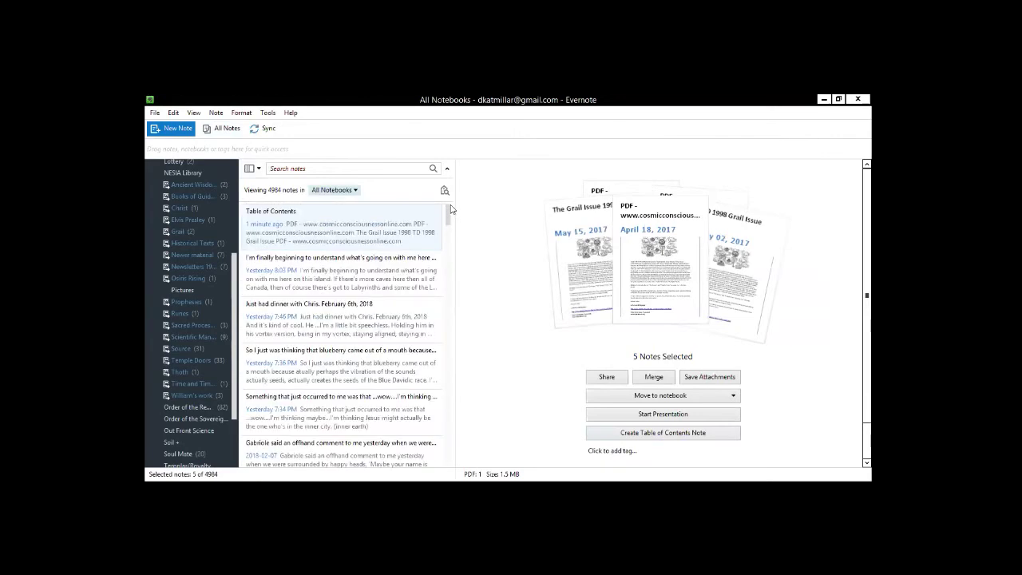
pyautogui.click(311, 230)
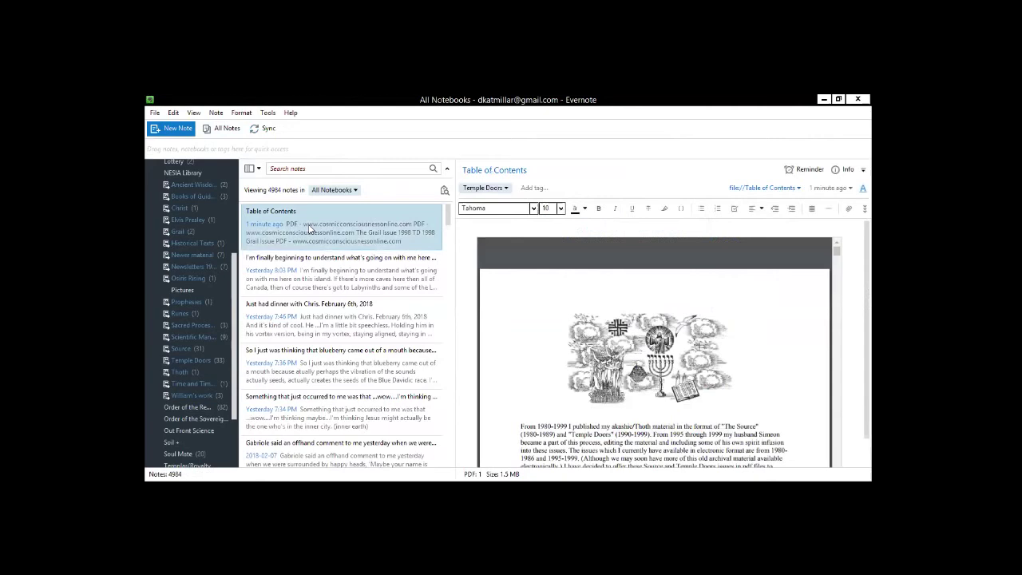
pyautogui.doubleClick(311, 230)
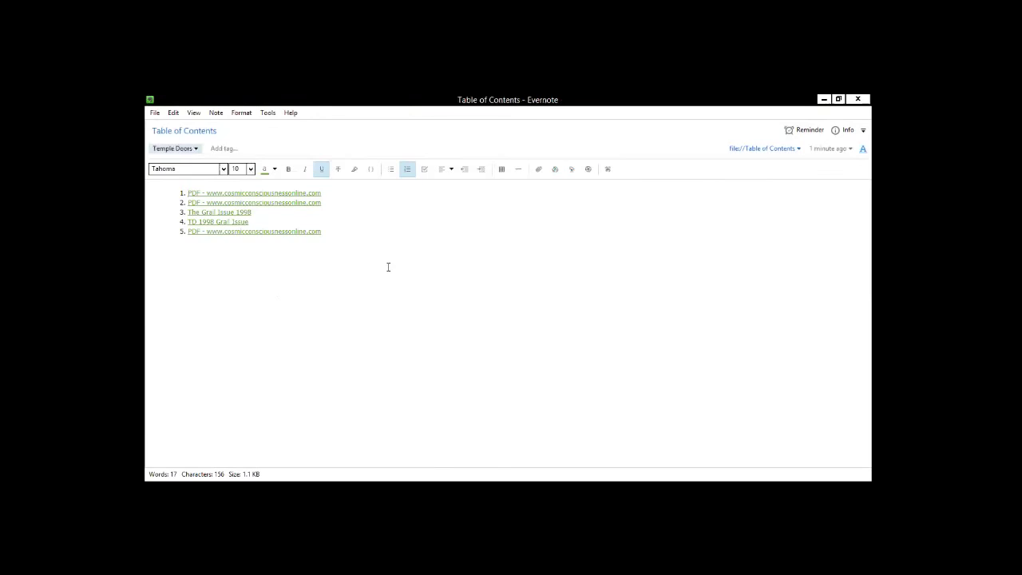
# Follow the first link in the Table of Contents note, glance at the linked PDF, and close the note window
pyautogui.click(301, 192)
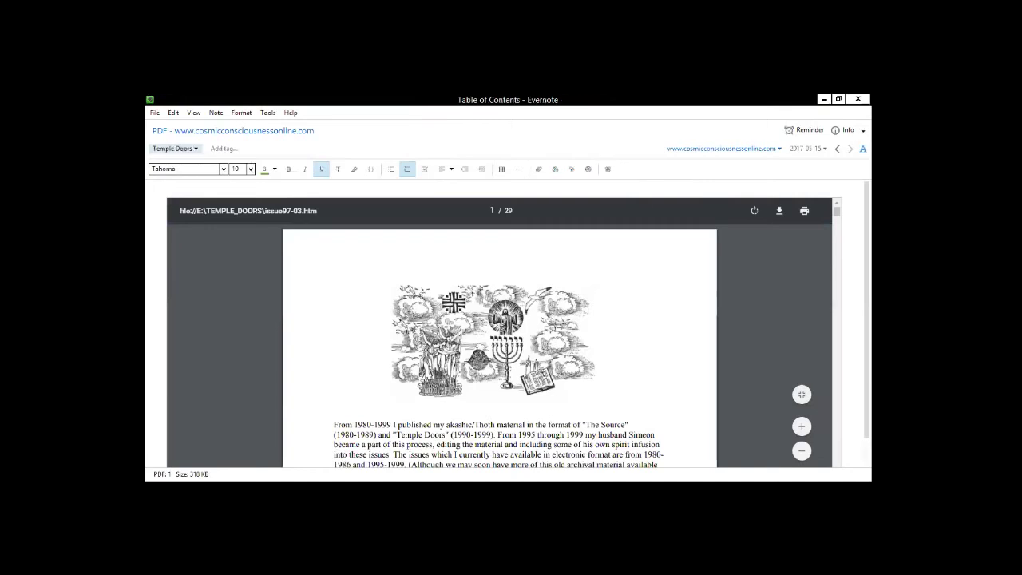
pyautogui.scroll(-1, 603, 289)
pyautogui.scroll(1, 499, 323)
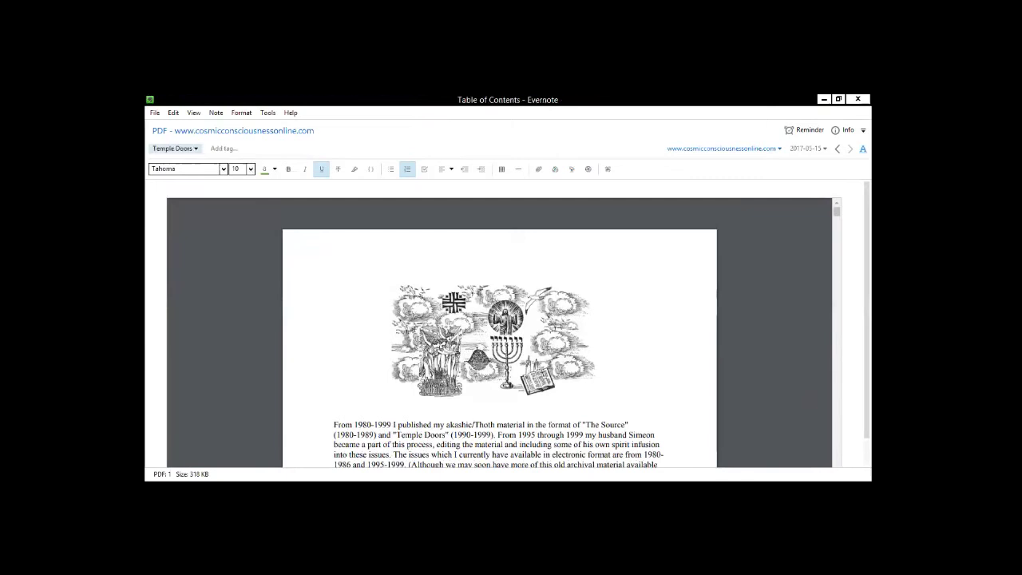
pyautogui.click(858, 98)
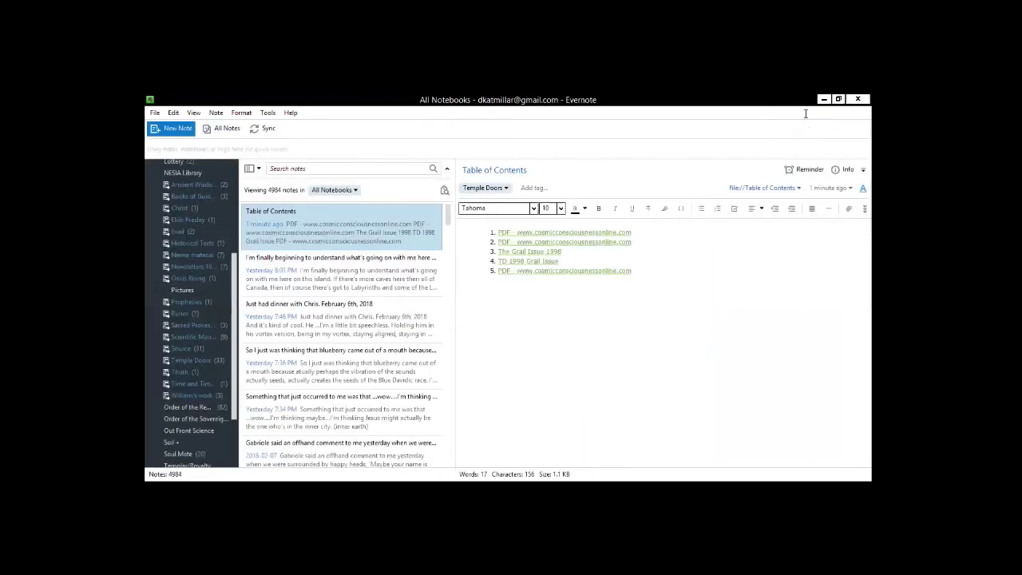
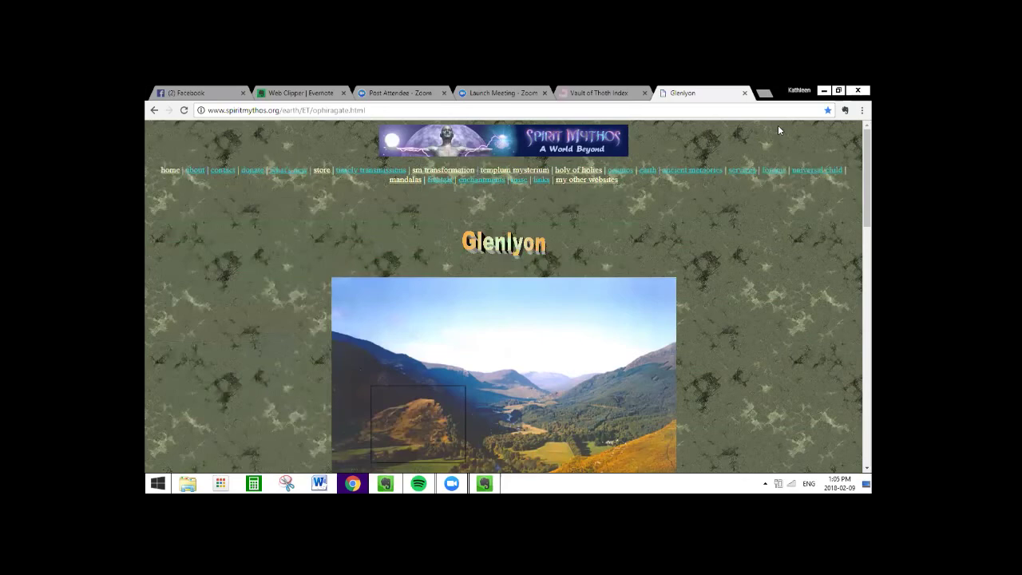
# Look through the Glenlyon page's photograph and text on the Gates of Ophira, and return to the page's beginning
pyautogui.scroll(-1, 503, 296)
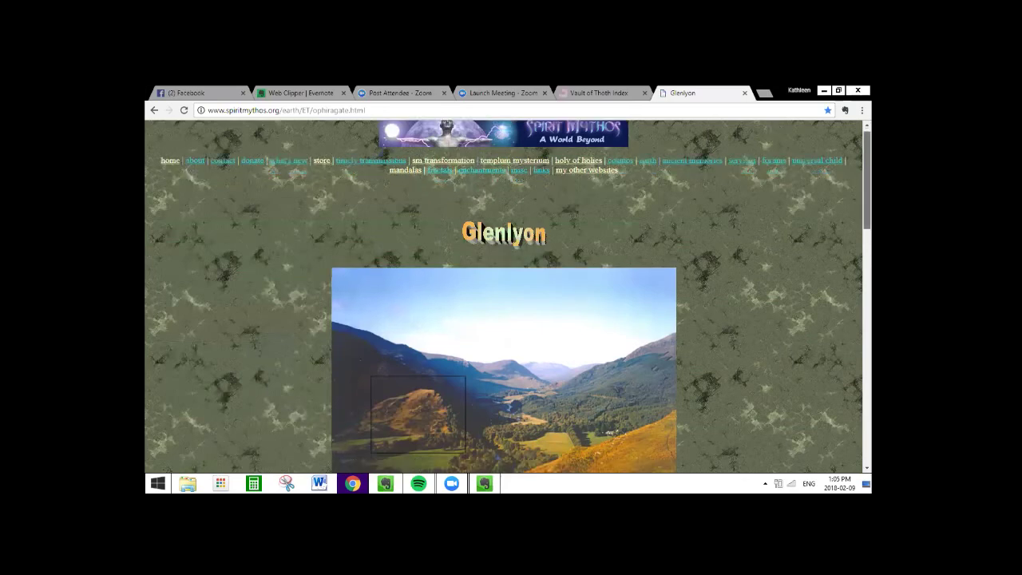
pyautogui.scroll(-3, 679, 236)
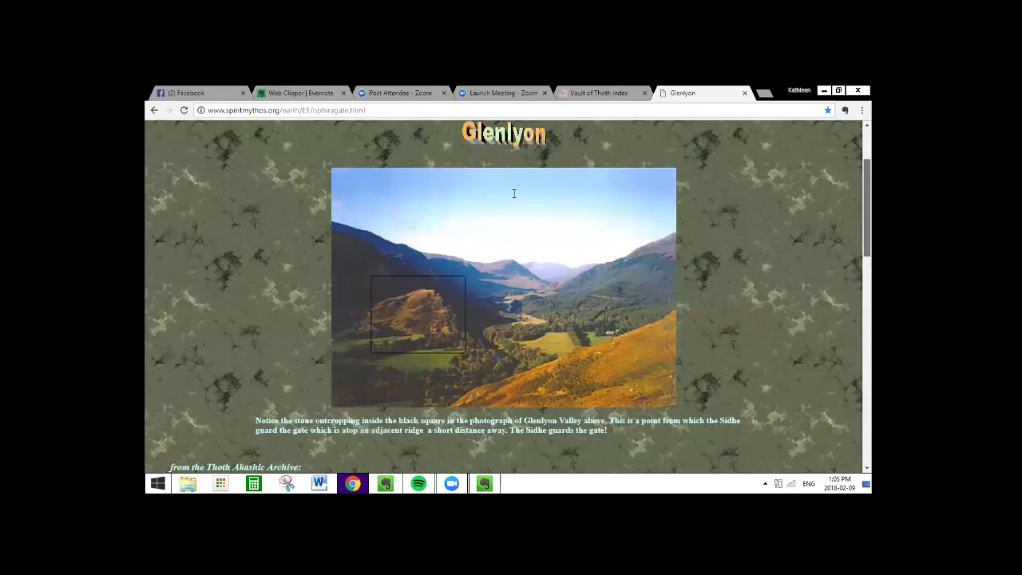
pyautogui.scroll(-5, 515, 193)
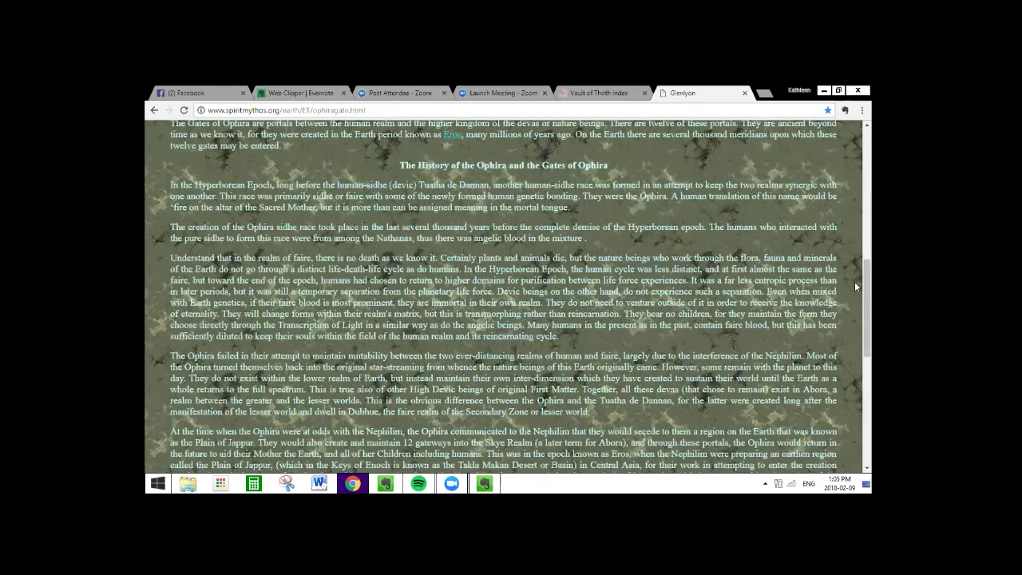
pyautogui.scroll(1, 695, 141)
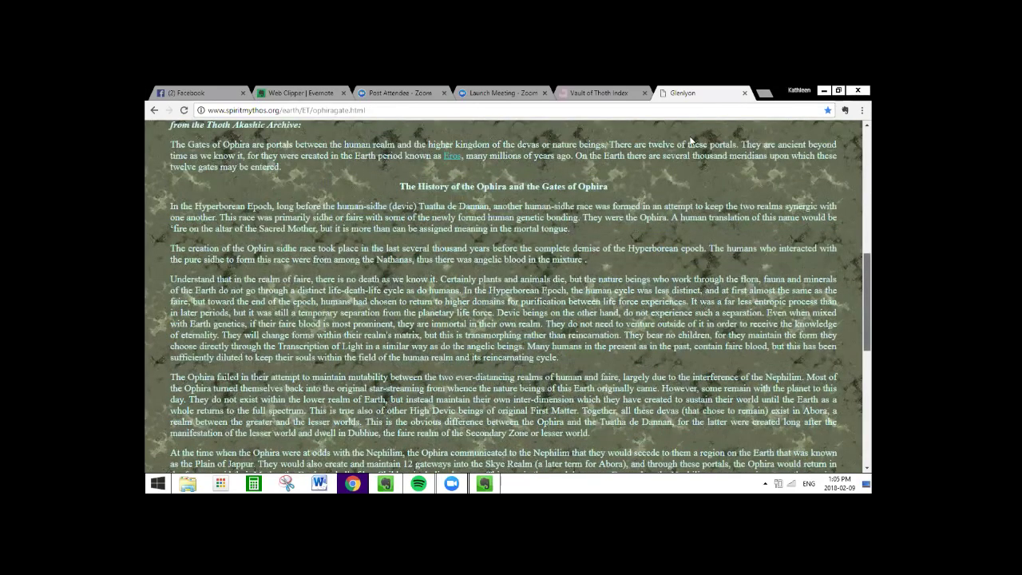
pyautogui.press('Home')
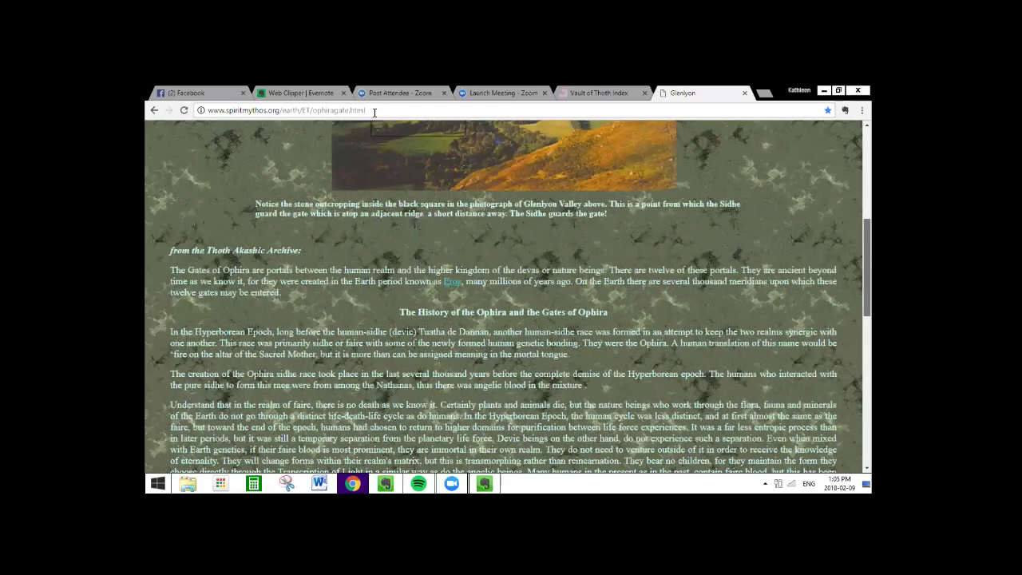
pyautogui.click(374, 112)
pyautogui.click(373, 113)
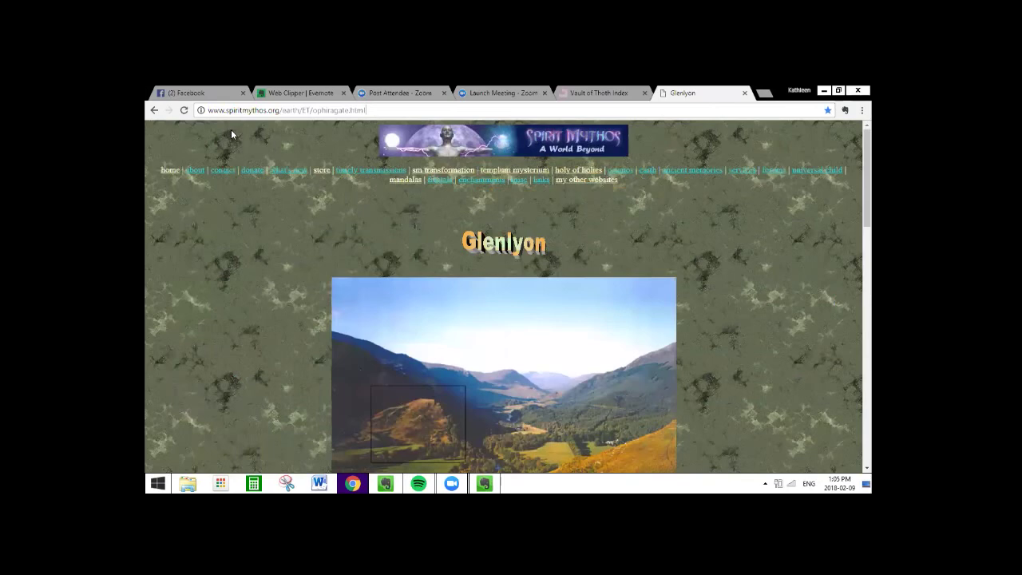
pyautogui.click(172, 171)
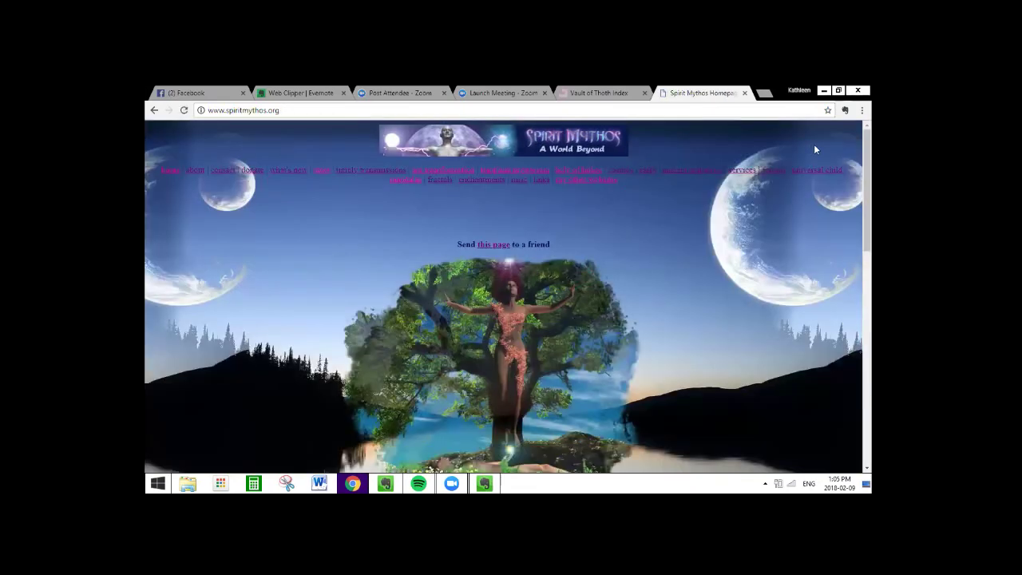
pyautogui.moveTo(867, 192)
pyautogui.mouseDown()
pyautogui.moveTo(867, 423)
pyautogui.moveTo(867, 186)
pyautogui.mouseUp()
pyautogui.write('nine light bodies')
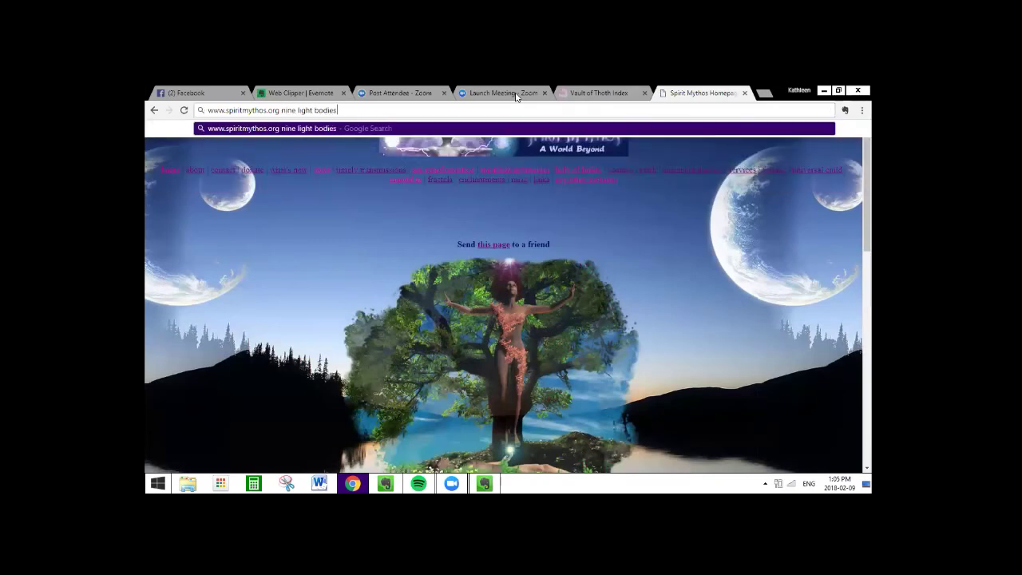
pyautogui.press('Return')
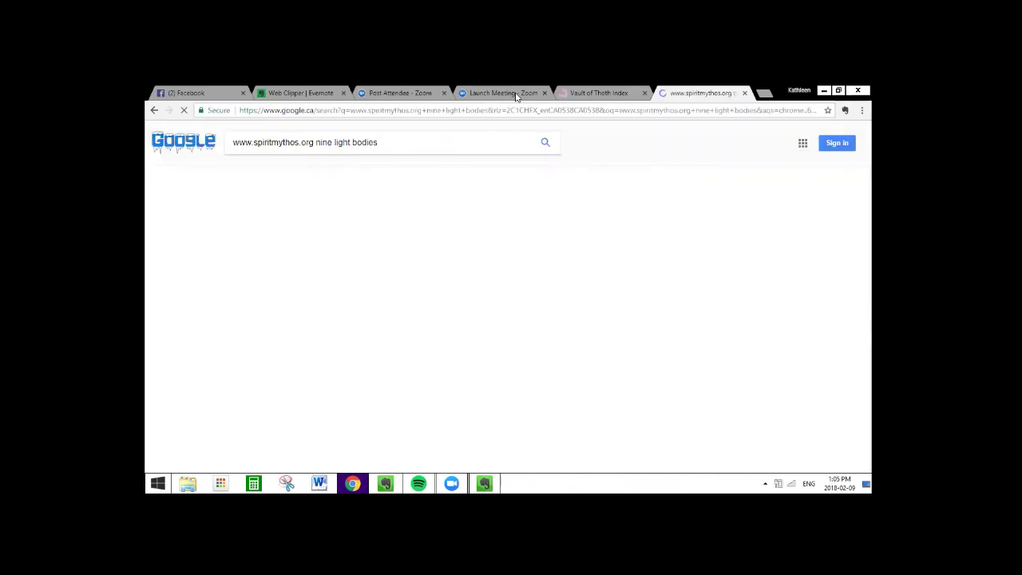
pyautogui.click(304, 222)
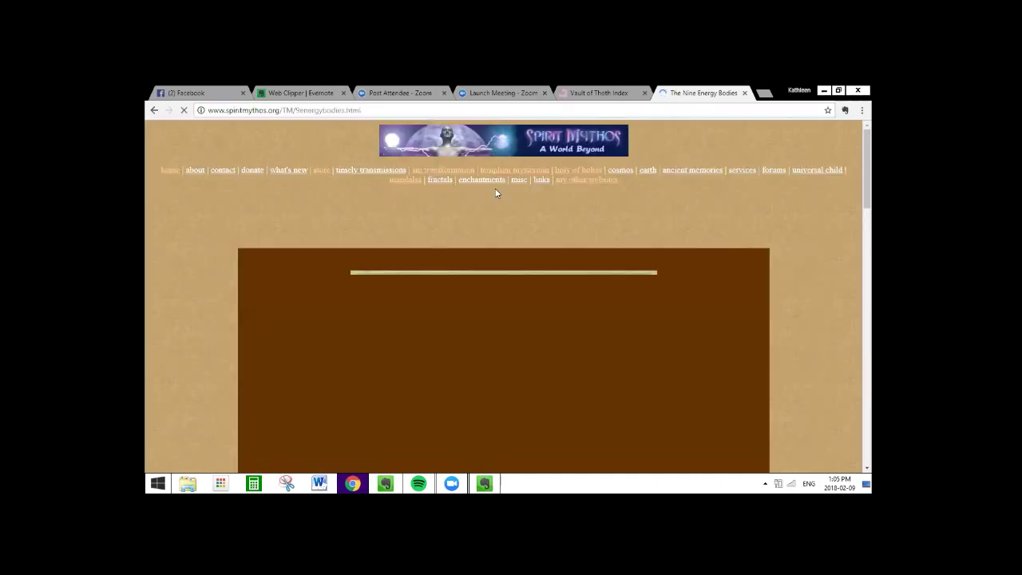
# Clip The Nine Energy Bodies page to Temple Doors as a simplified article, and expand the notebook list in the reopened clipper
pyautogui.click(846, 110)
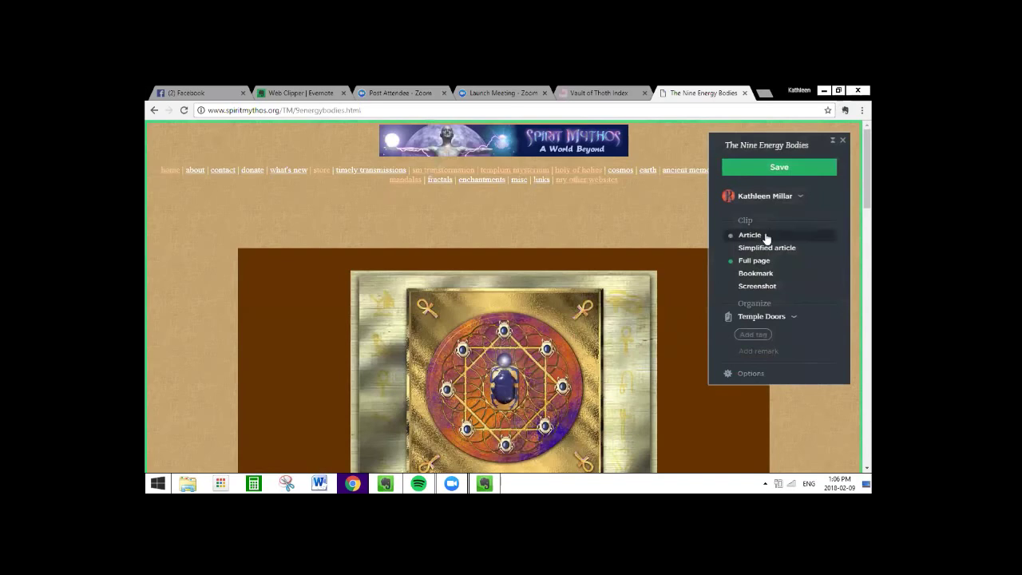
pyautogui.click(766, 251)
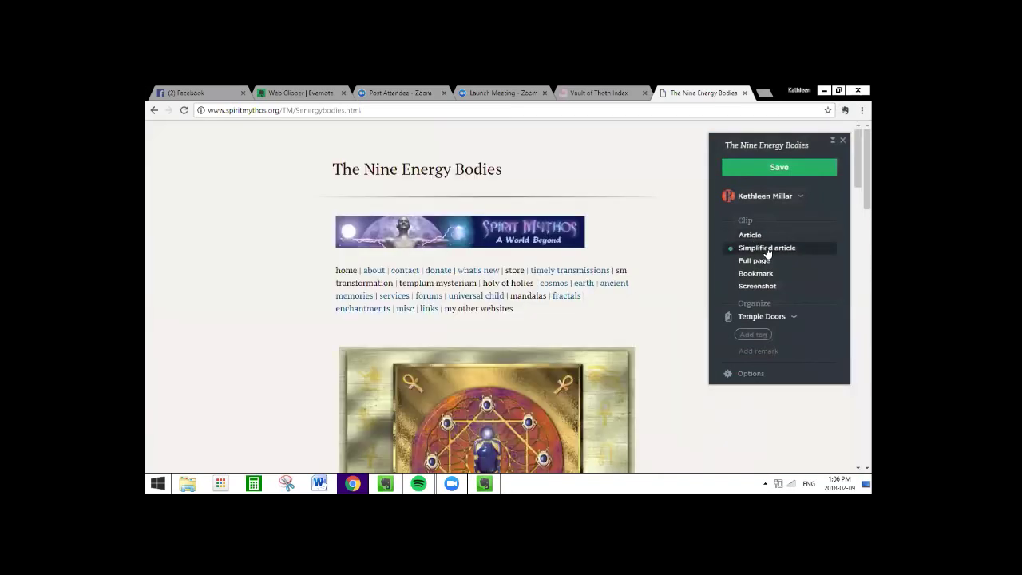
pyautogui.click(809, 173)
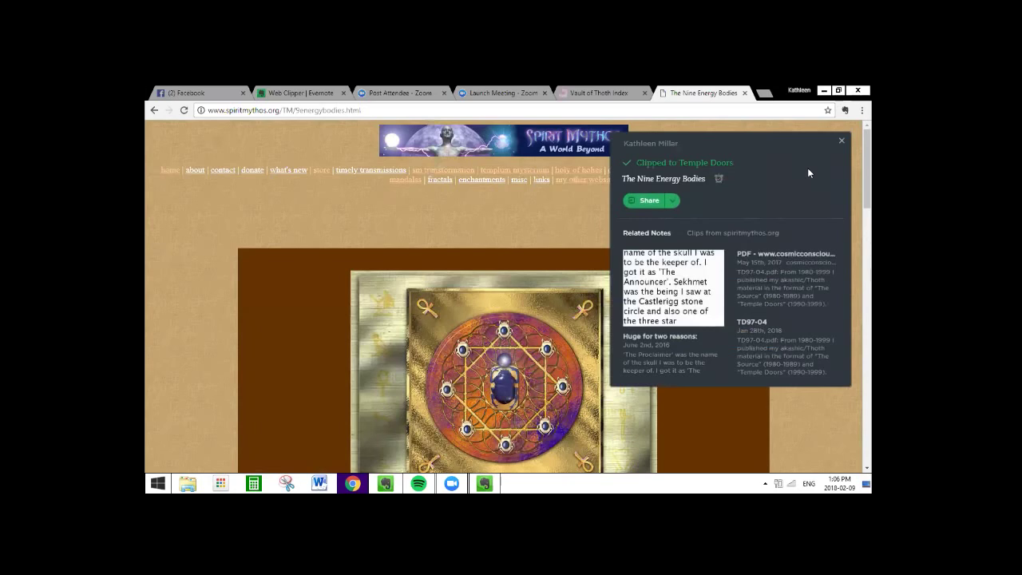
pyautogui.click(841, 144)
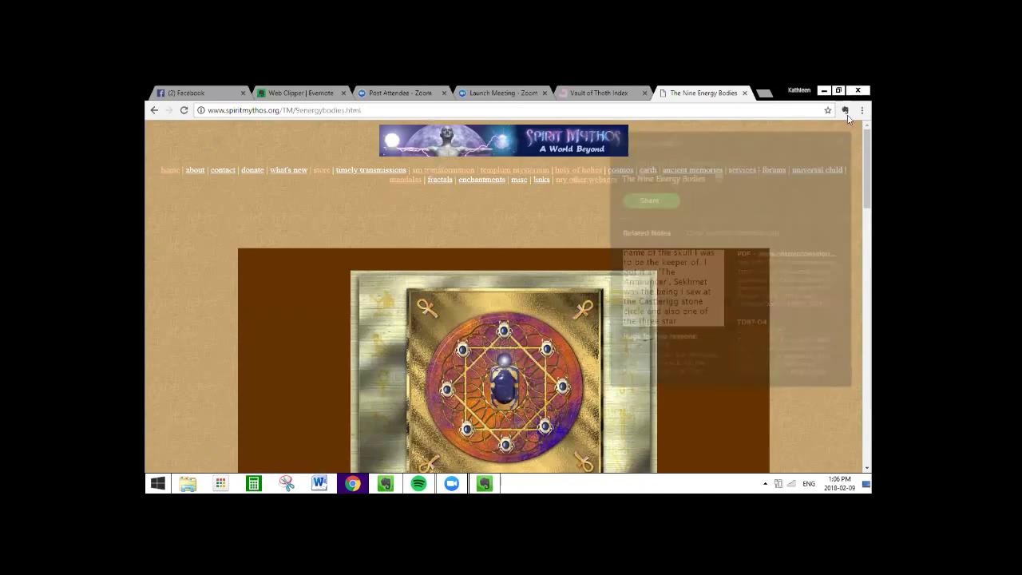
pyautogui.click(849, 111)
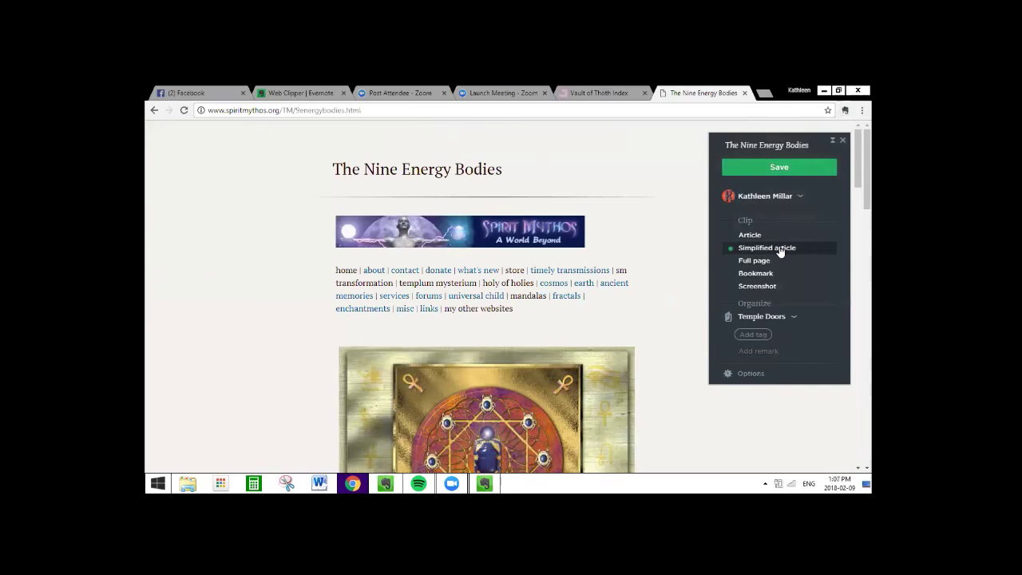
pyautogui.click(793, 319)
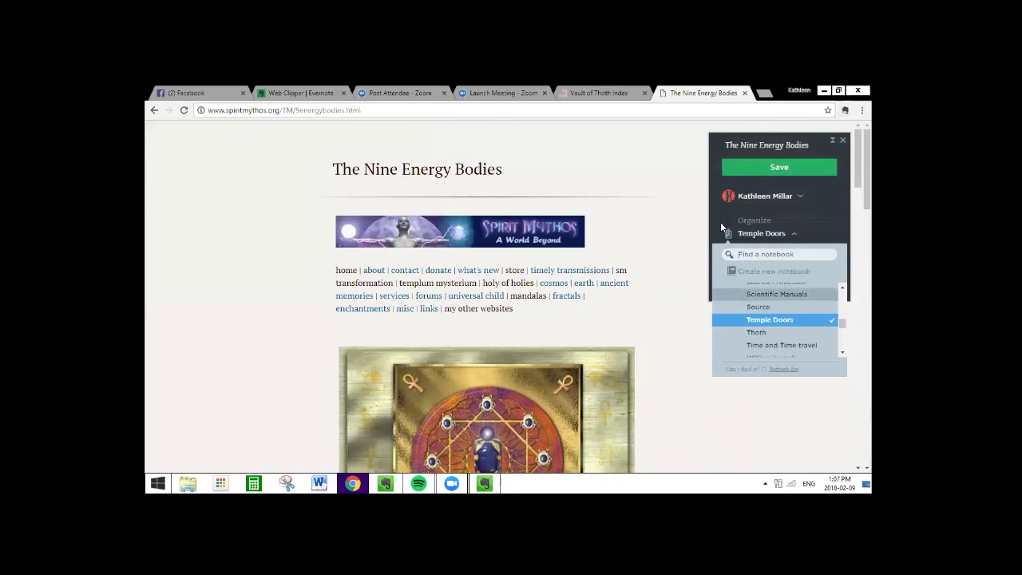
# Switch to Evernote, open the clipped Nine Energy Bodies note from Temple Doors in its own window, and look through to its end
pyautogui.click(484, 483)
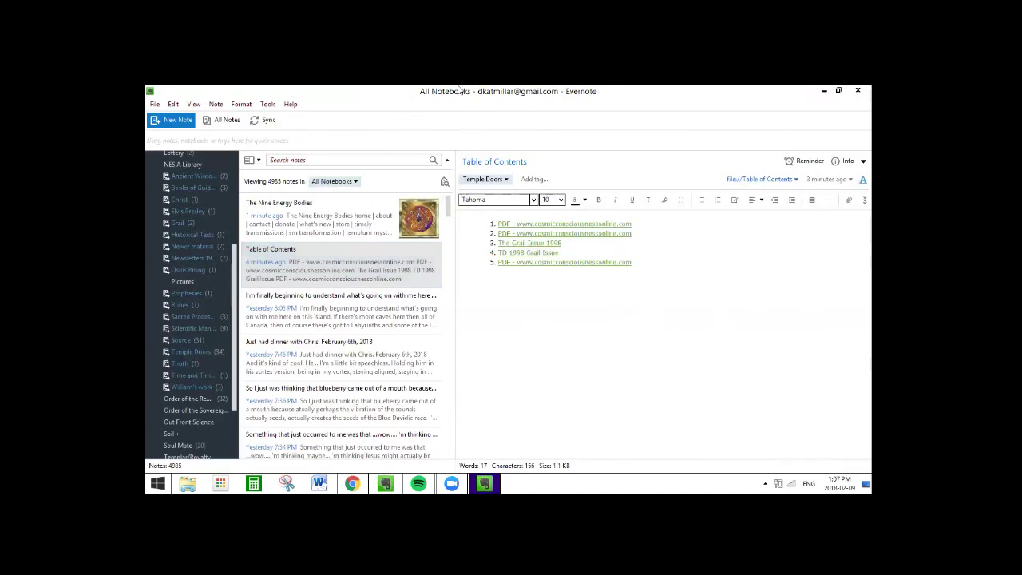
pyautogui.click(224, 201)
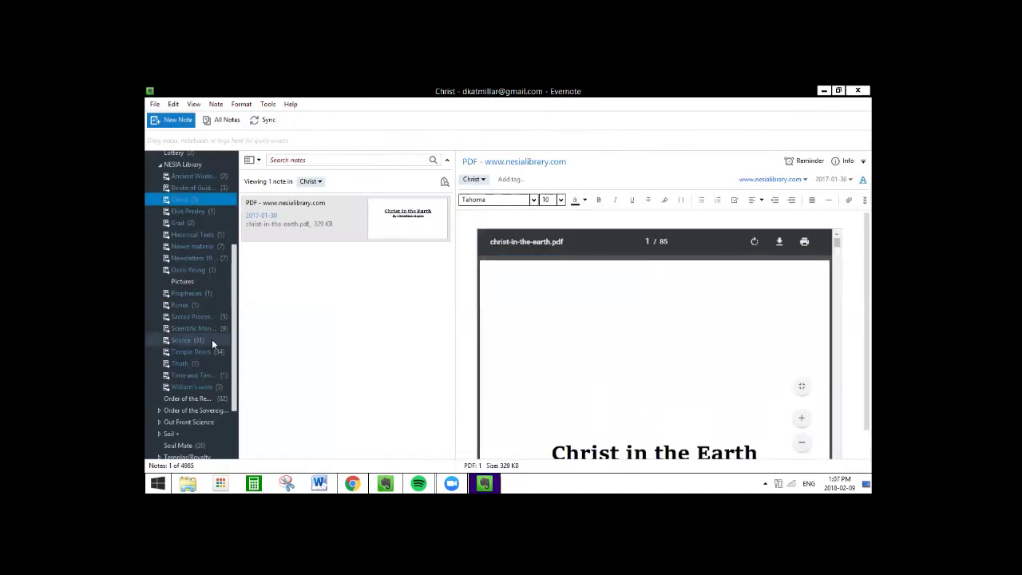
pyautogui.click(192, 351)
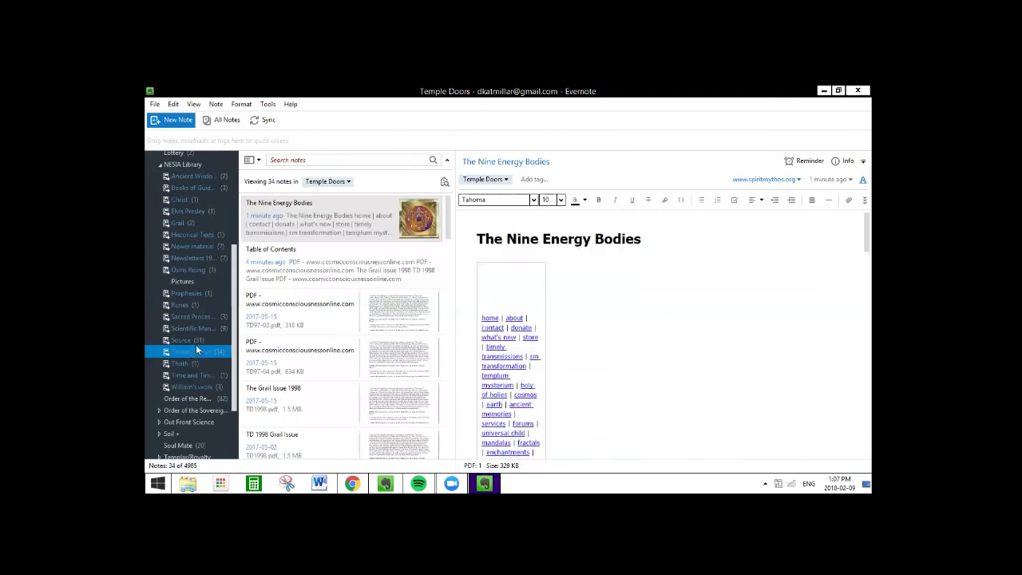
pyautogui.doubleClick(332, 214)
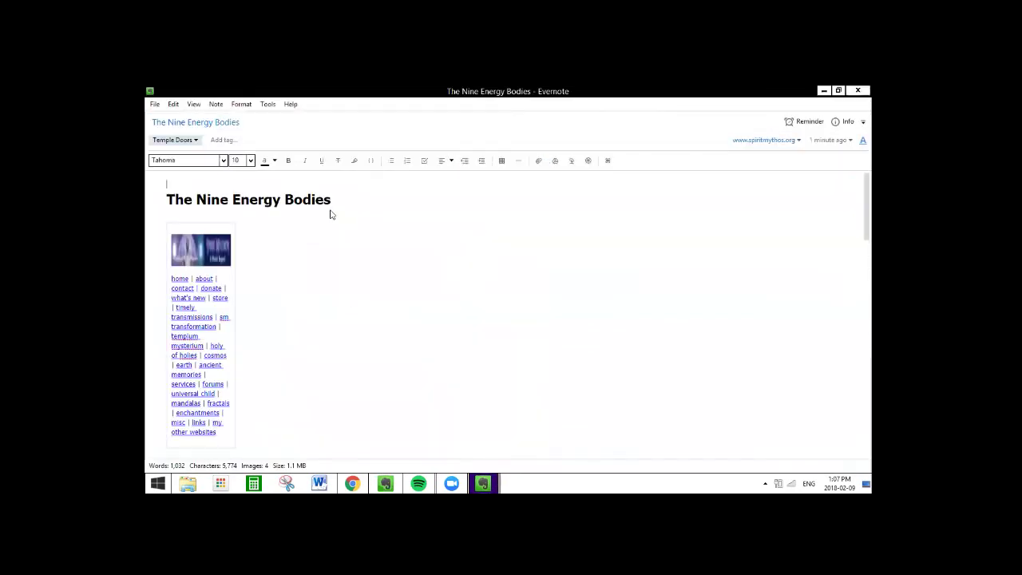
pyautogui.scroll(-3, 329, 214)
pyautogui.scroll(-3, 511, 314)
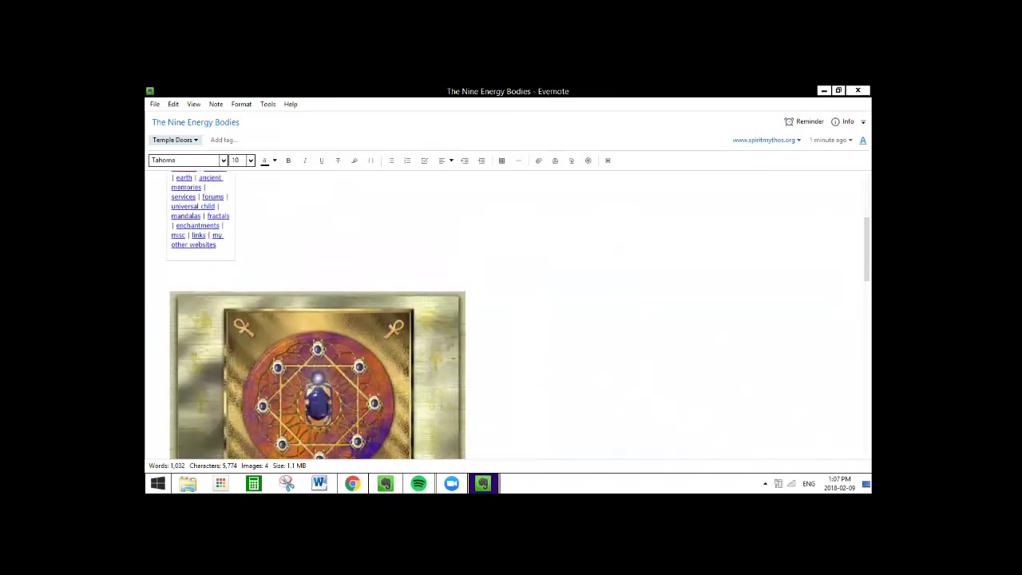
pyautogui.scroll(-1, 520, 315)
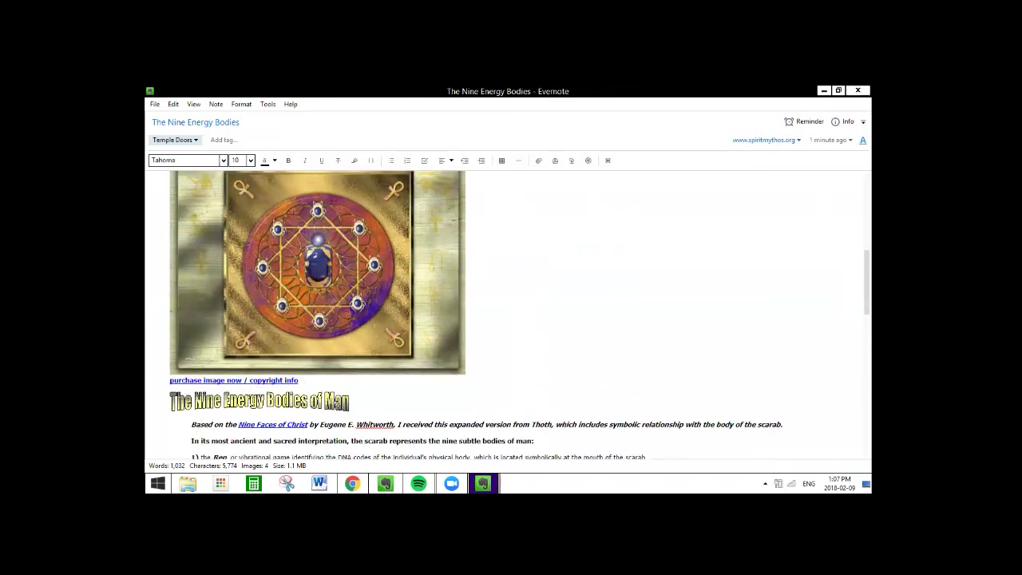
pyautogui.scroll(-3, 511, 315)
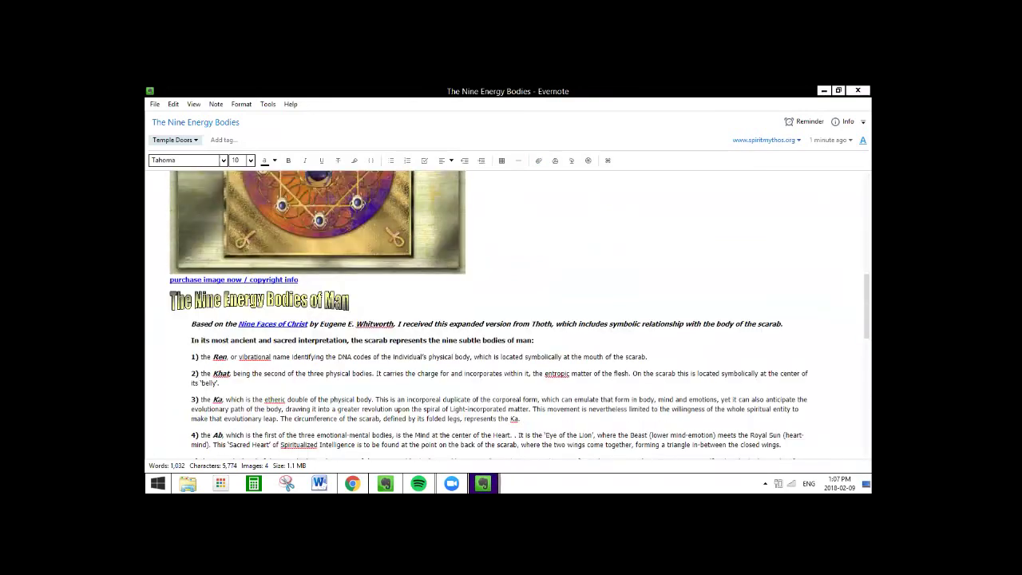
pyautogui.scroll(-14, 597, 292)
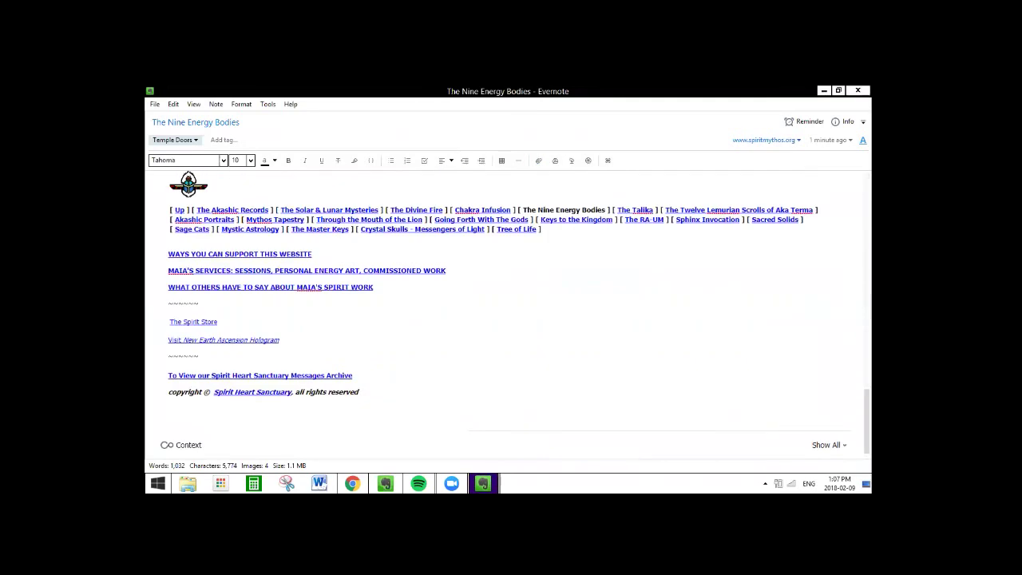
pyautogui.scroll(2, 598, 293)
pyautogui.scroll(-3, 522, 345)
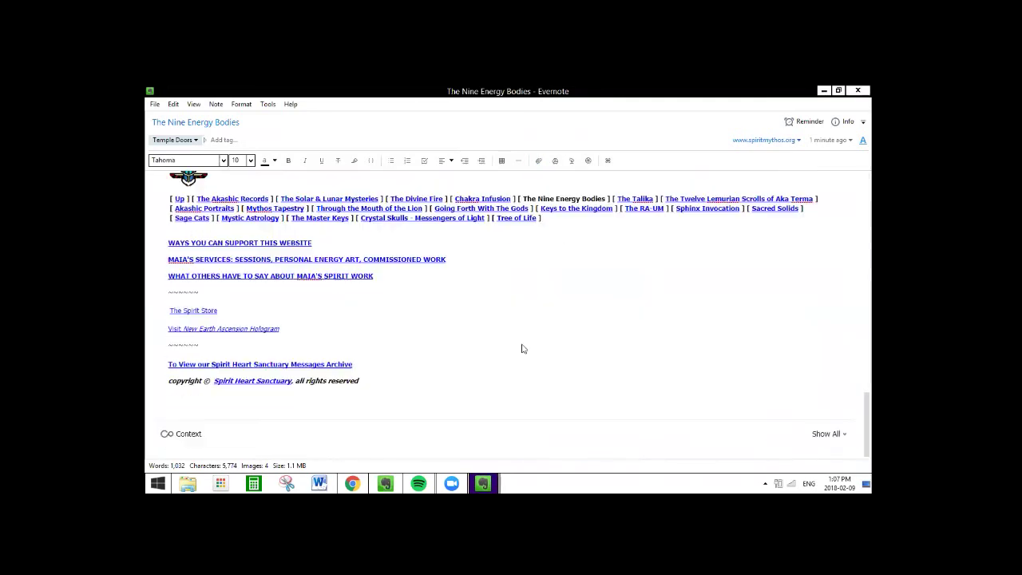
# Return to The Nine Energy Bodies page in Chrome and collapse the clipper's notebook list
pyautogui.moveTo(352, 485)
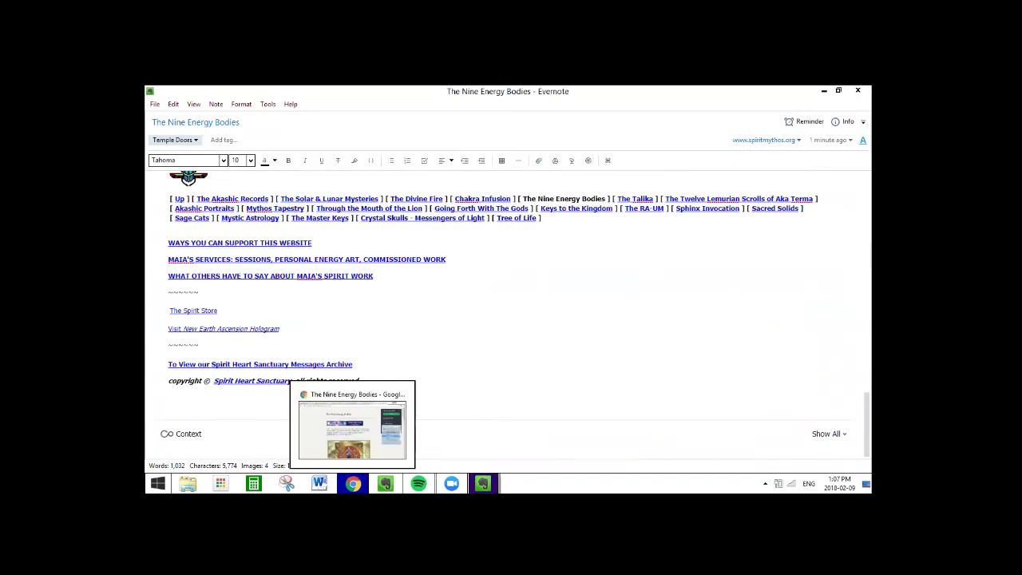
pyautogui.click(352, 484)
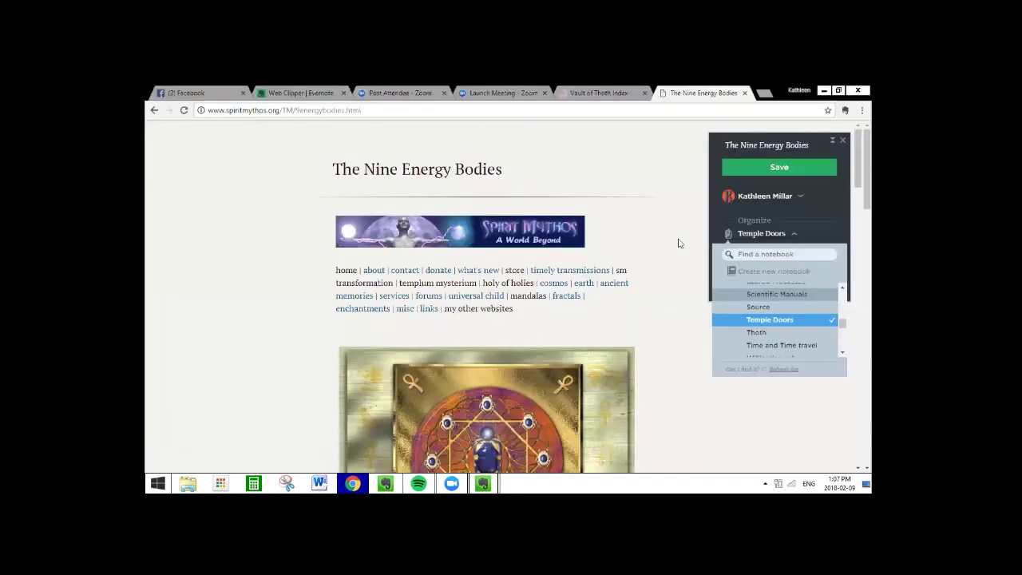
pyautogui.click(796, 235)
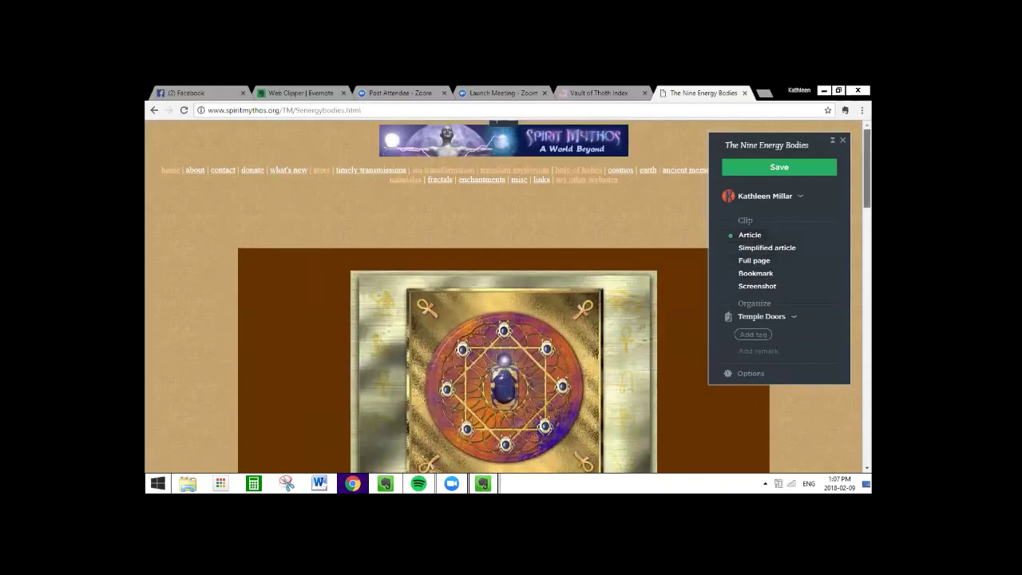
pyautogui.scroll(-1, 547, 276)
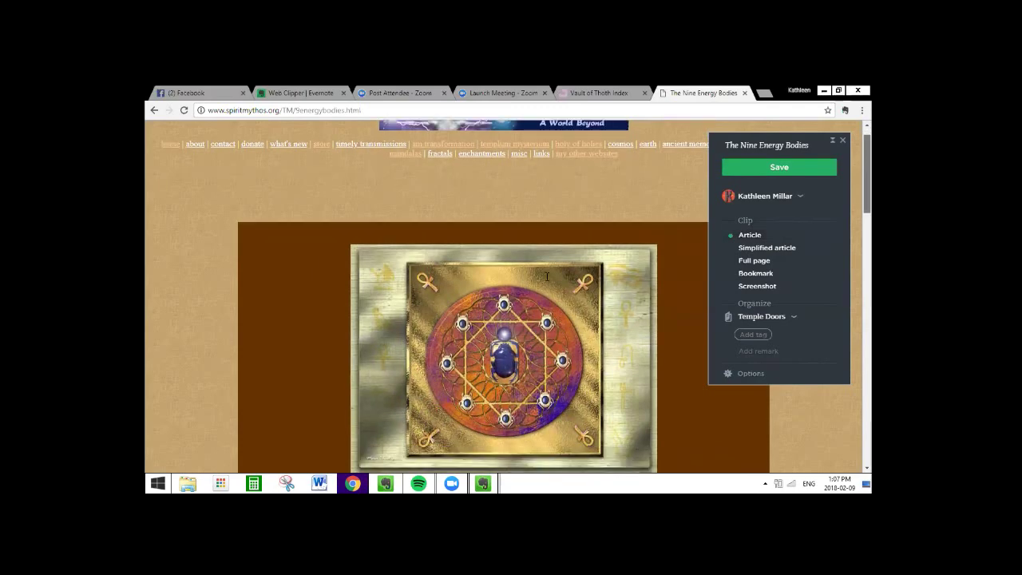
pyautogui.scroll(-3, 474, 209)
pyautogui.scroll(-10, 473, 210)
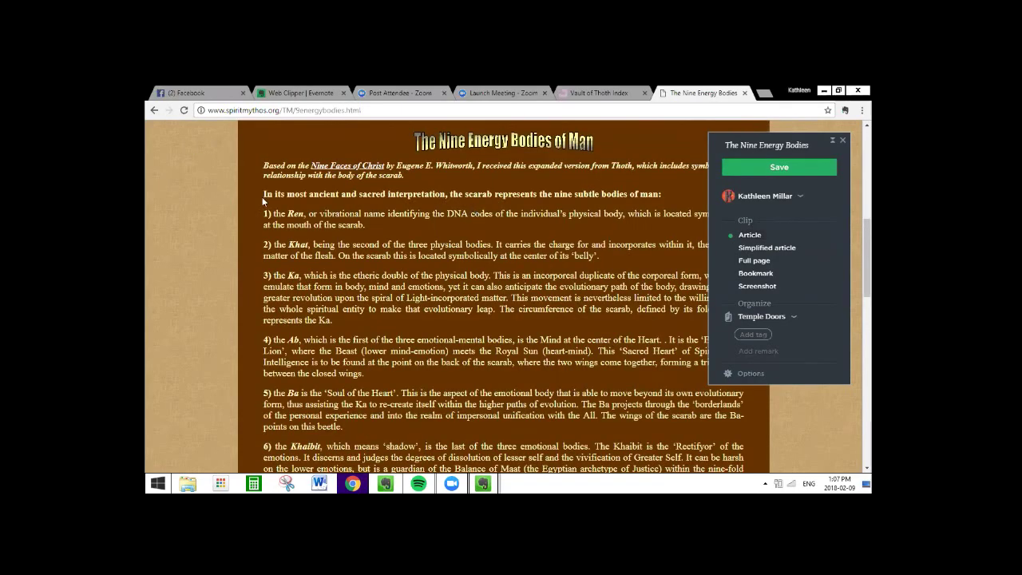
pyautogui.moveTo(264, 165); pyautogui.dragTo(729, 283)
pyautogui.scroll(-5, 698, 290)
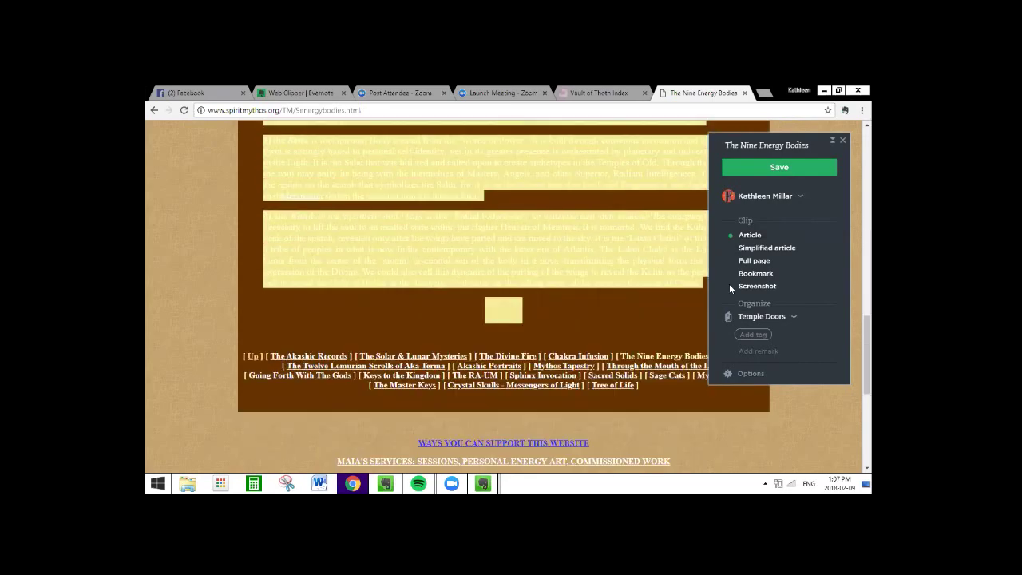
pyautogui.scroll(-2, 730, 289)
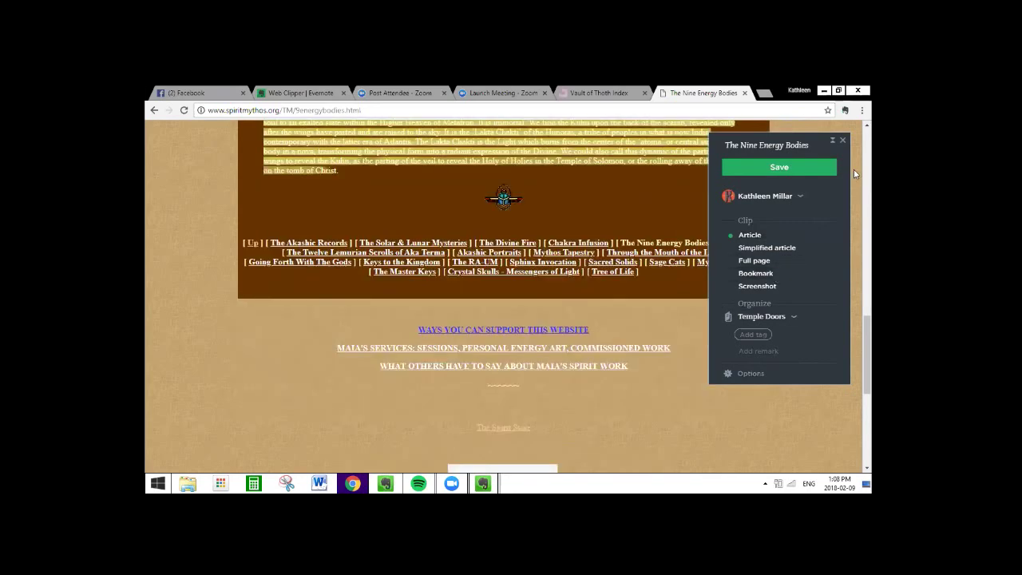
pyautogui.click(844, 142)
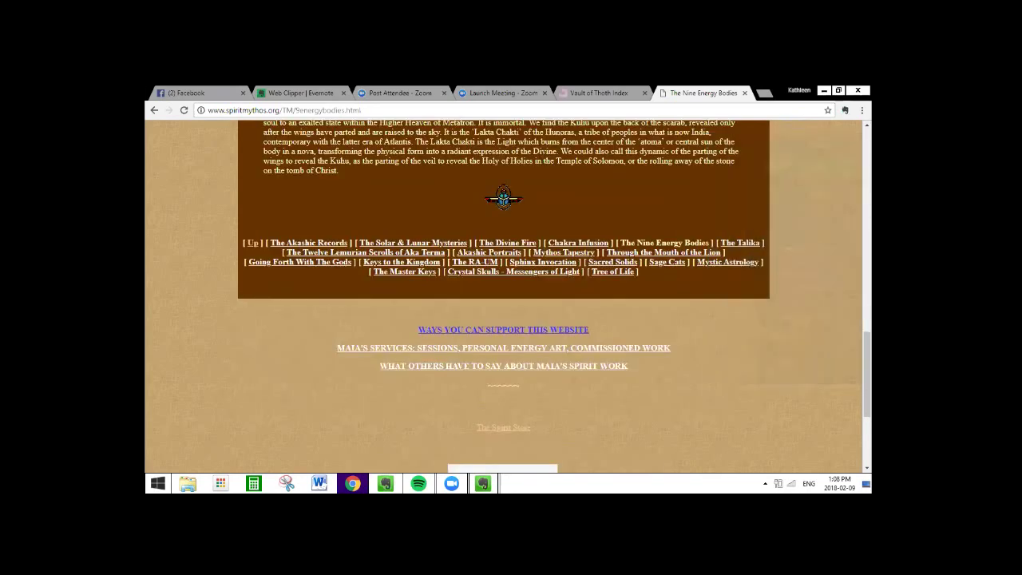
# Select the text from point 2 through the first line of point 8, clip the selection to Temple Doors, and clear the selection
pyautogui.scroll(1, 504, 296)
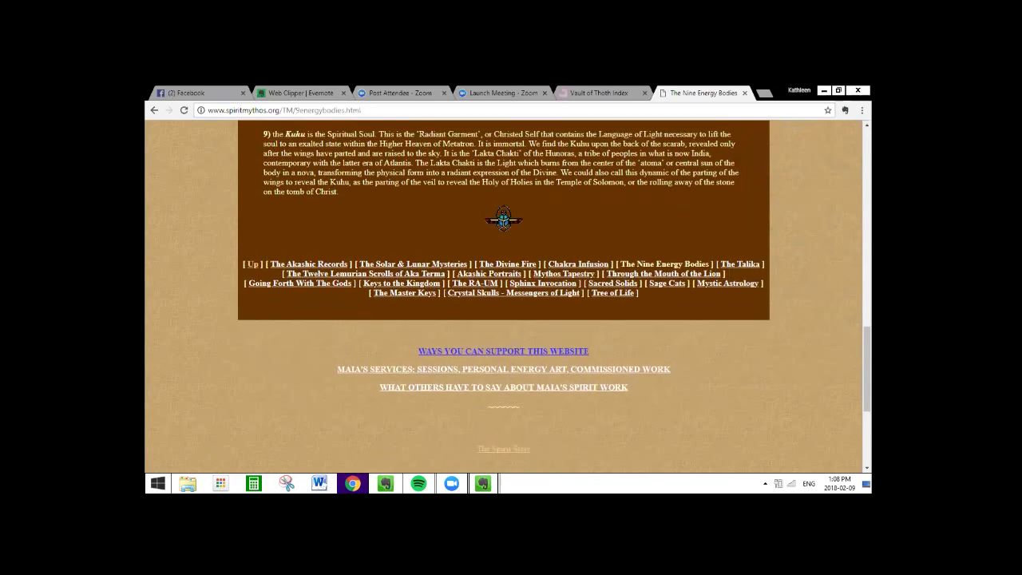
pyautogui.scroll(1, 845, 128)
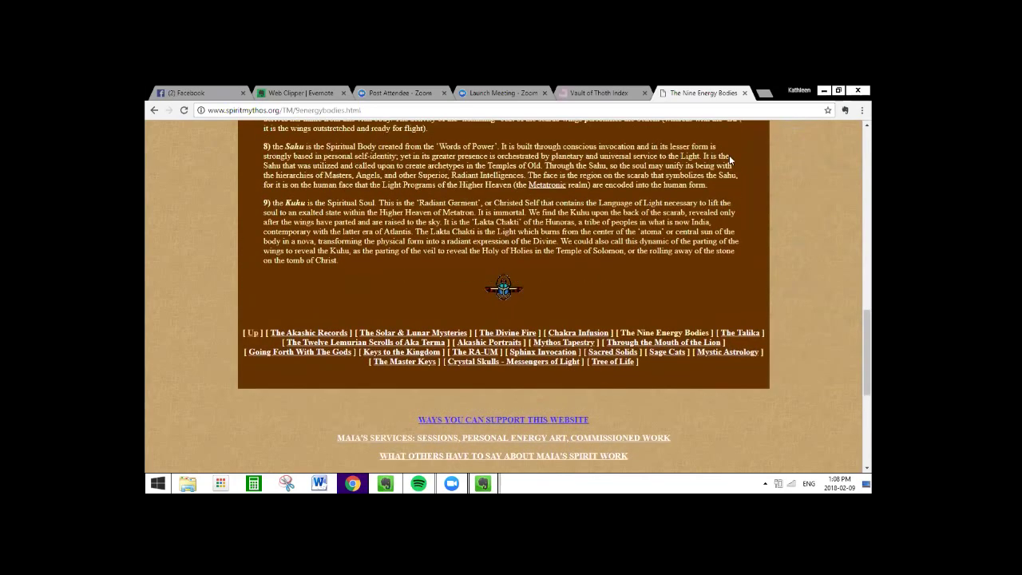
pyautogui.scroll(3, 261, 143)
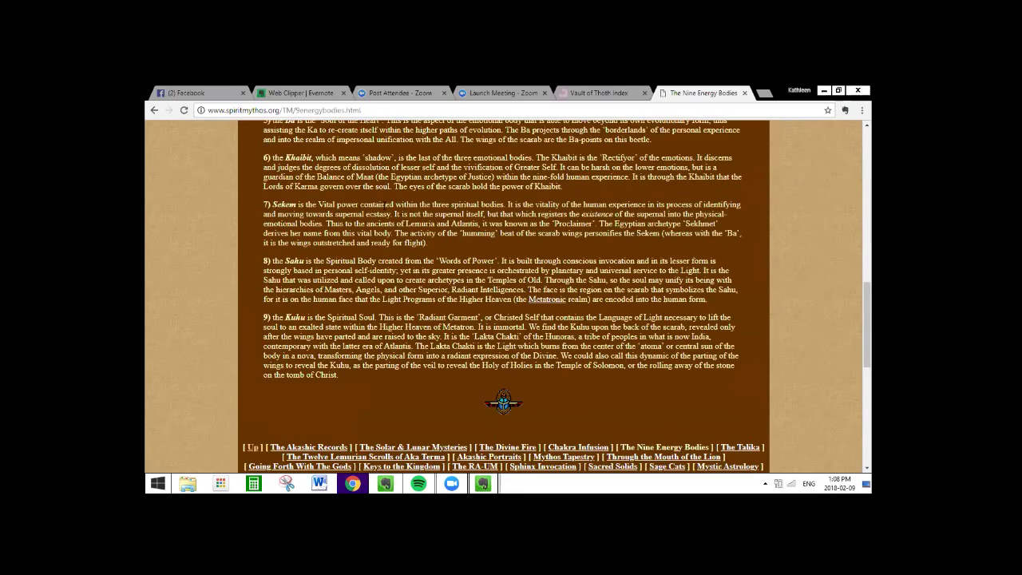
pyautogui.scroll(3, 843, 117)
pyautogui.click(845, 110)
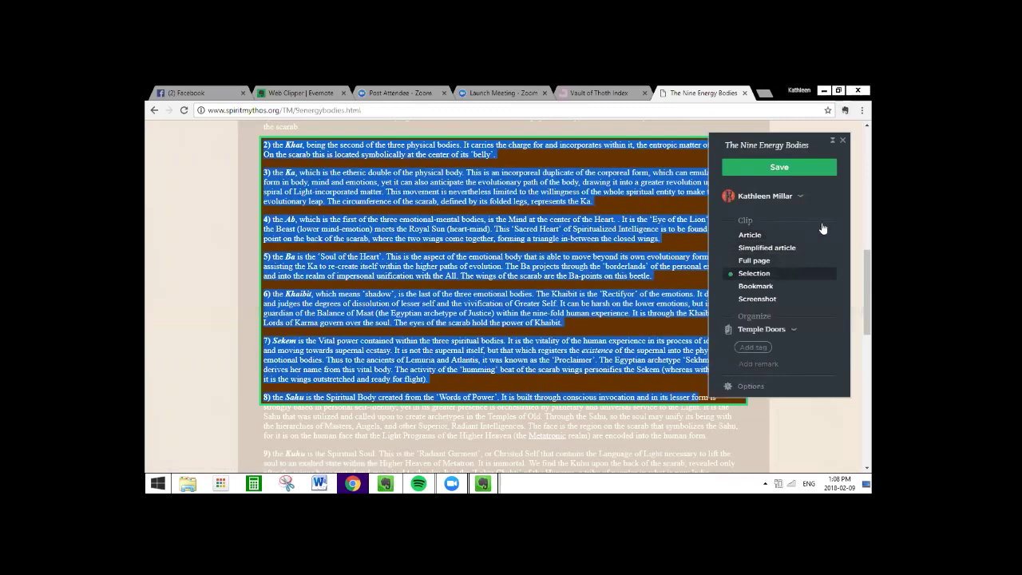
pyautogui.click(782, 167)
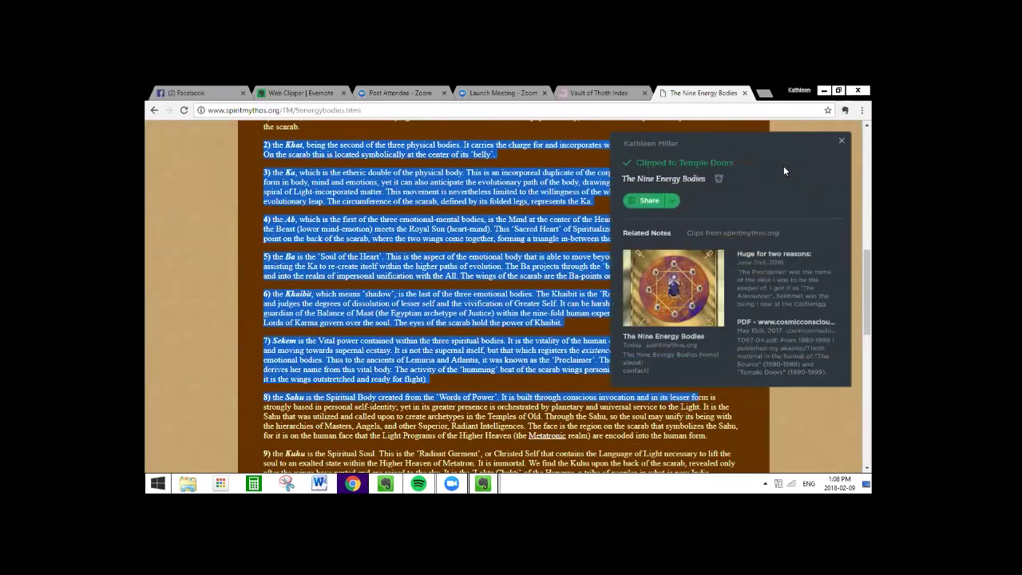
pyautogui.click(841, 142)
pyautogui.click(283, 204)
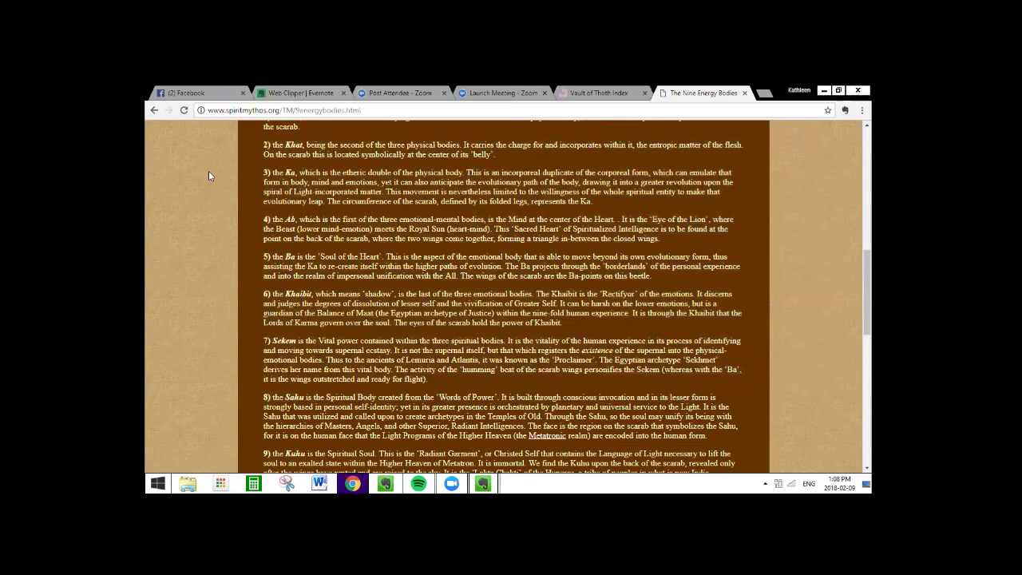